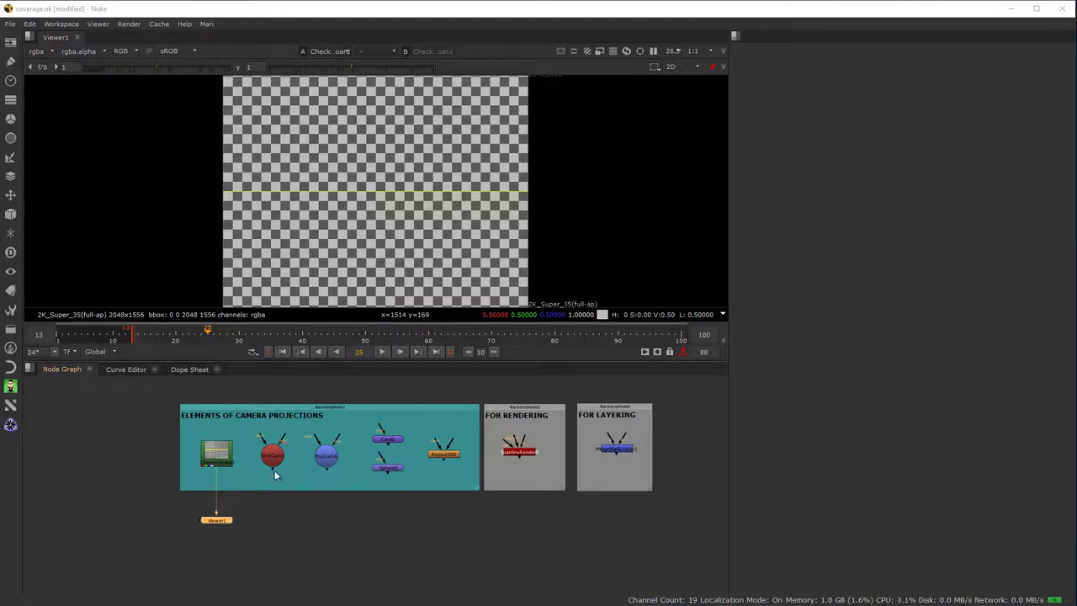
# - Look over the checkerboard, camera, geometry, Project3D and ScanlineRender nodes that make up the camera projection setup
pyautogui.moveTo(118, 392); pyautogui.dragTo(480, 492)
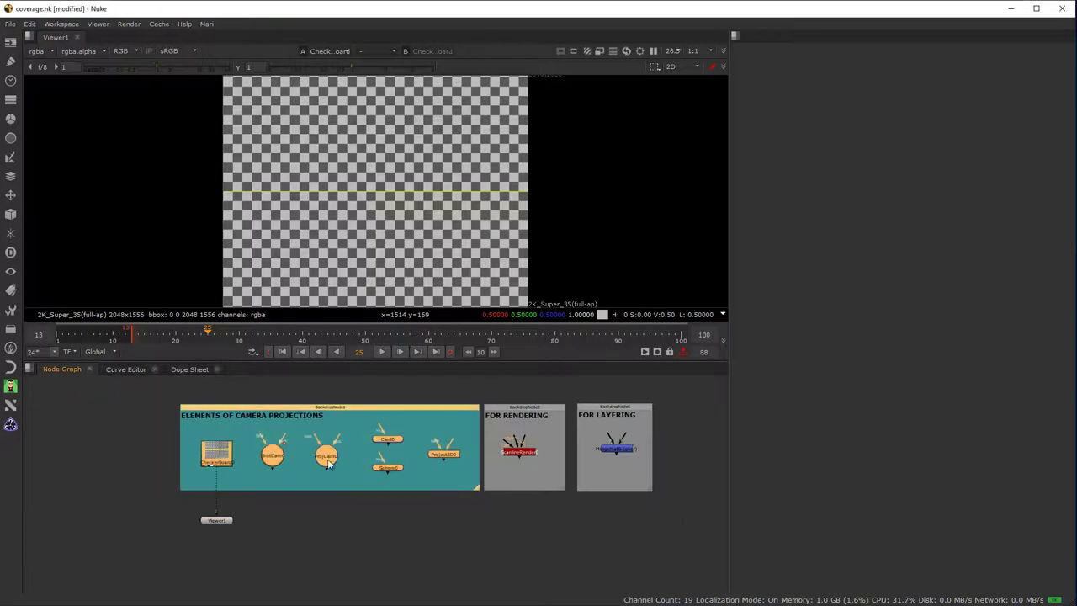
pyautogui.scroll(2, 305, 467)
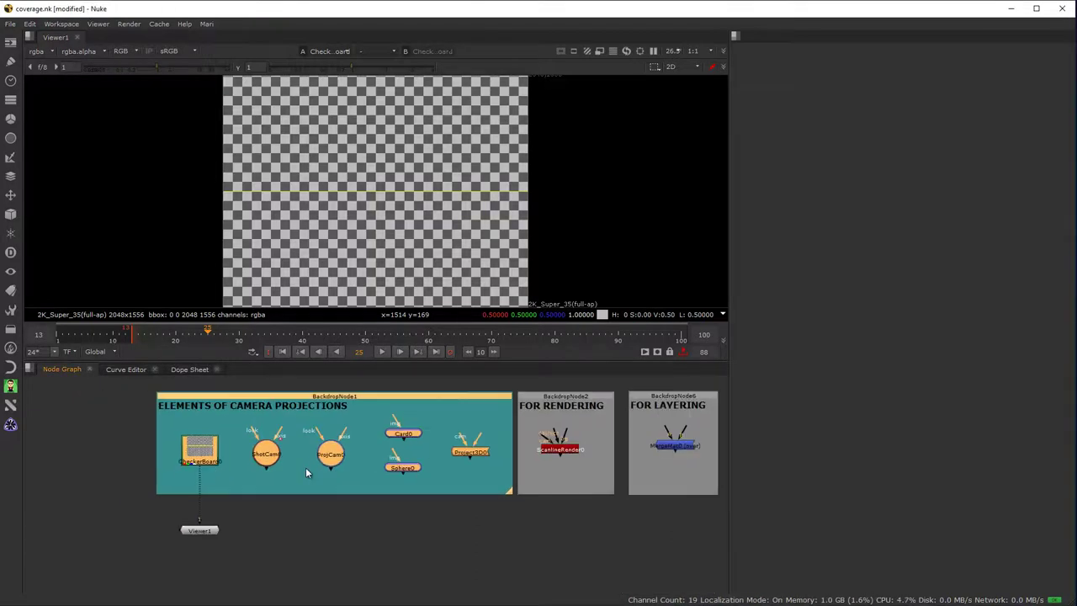
pyautogui.moveTo(352, 519)
pyautogui.mouseDown(button='middle')
pyautogui.moveTo(336, 529)
pyautogui.moveTo(348, 526)
pyautogui.mouseUp(button='middle')
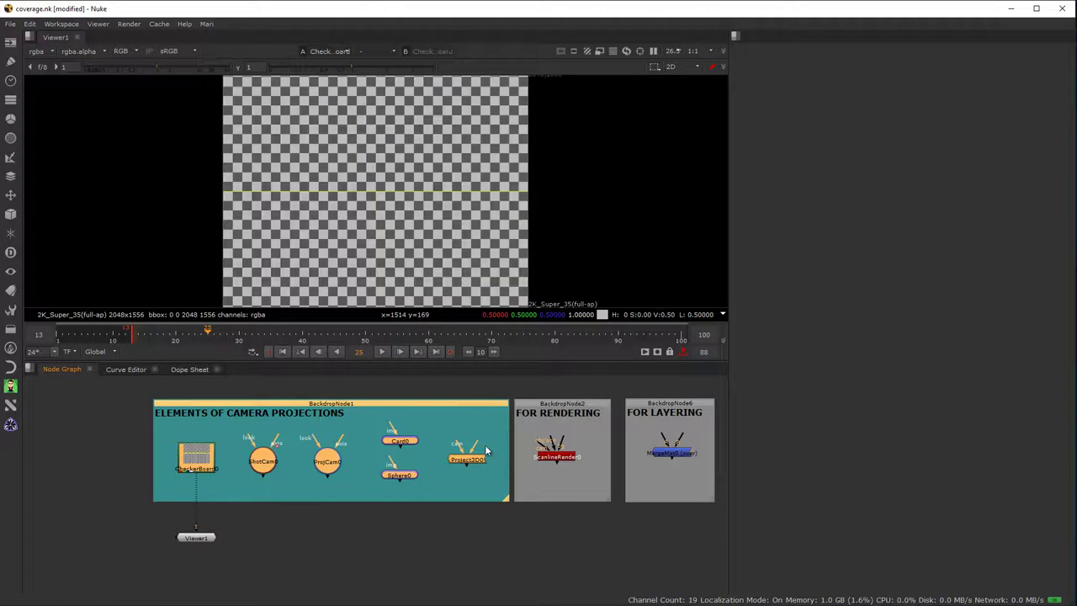
pyautogui.click(411, 543)
pyautogui.click(408, 444)
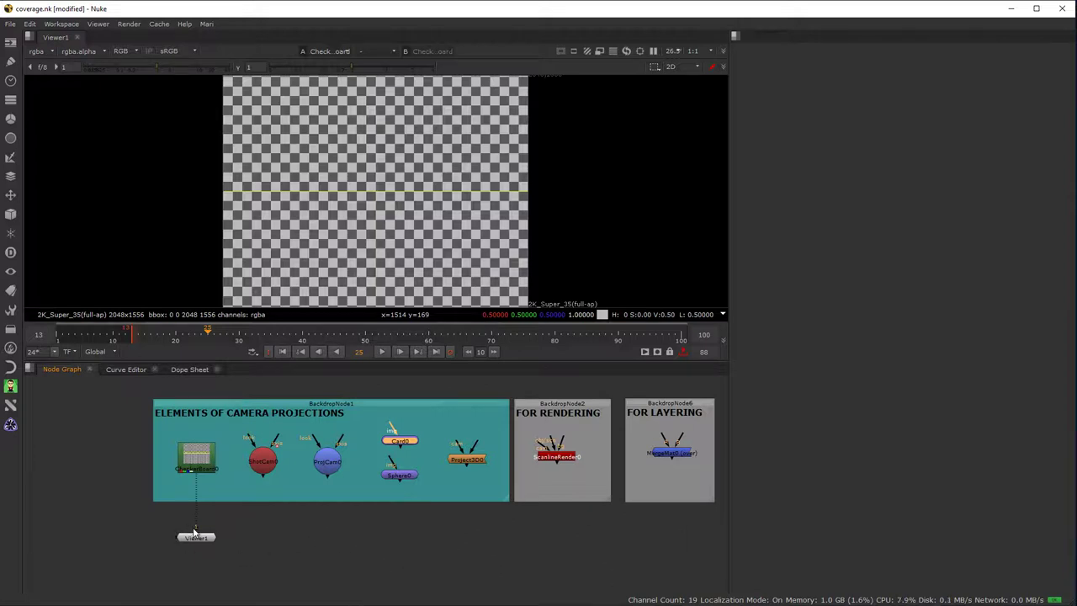
pyautogui.click(186, 462)
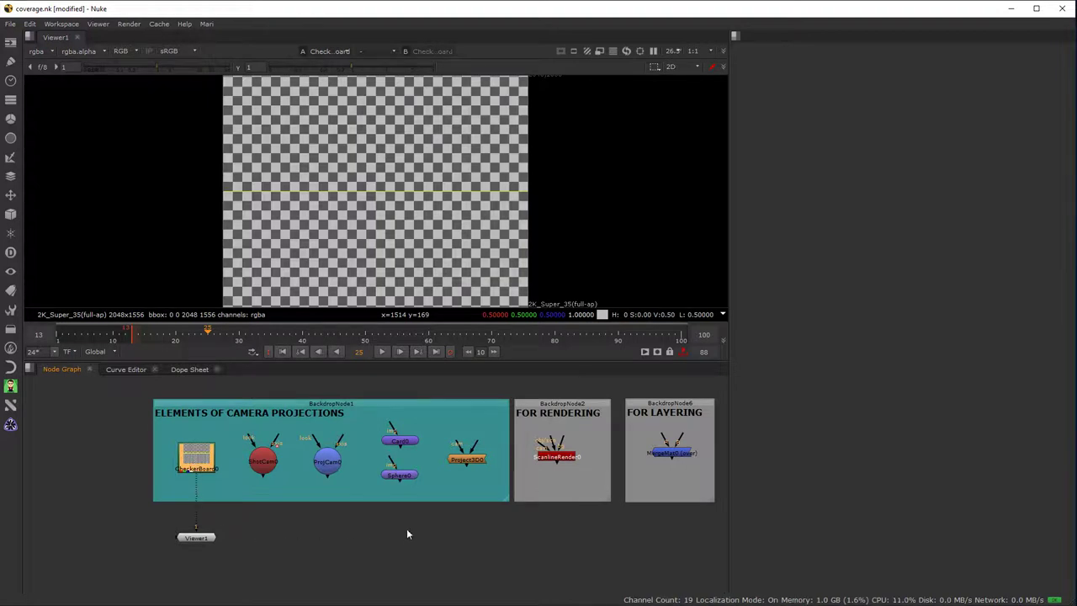
pyautogui.click(321, 467)
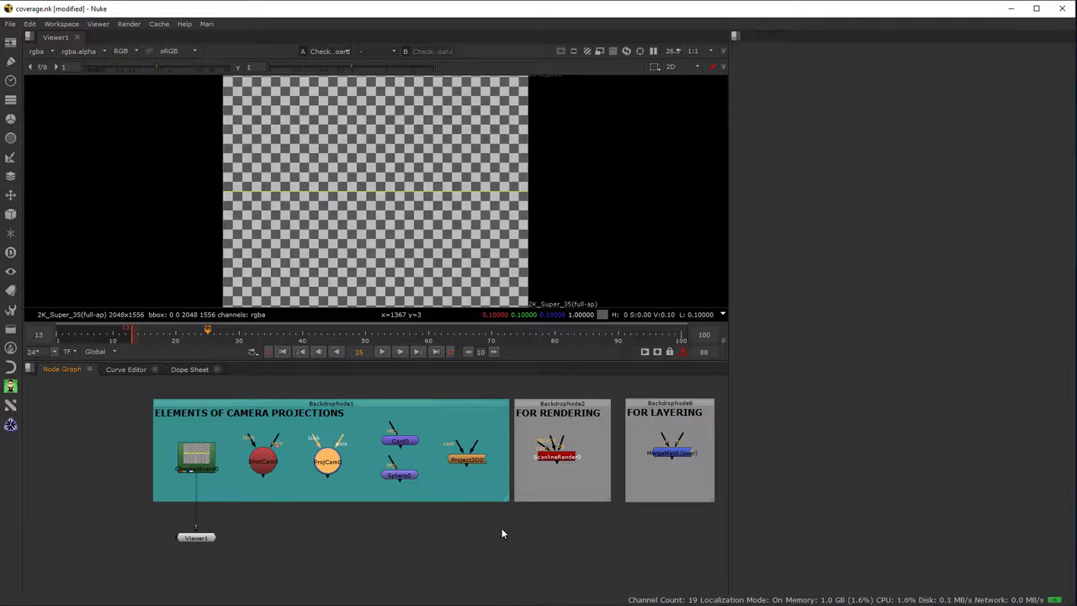
pyautogui.moveTo(597, 533); pyautogui.dragTo(152, 426)
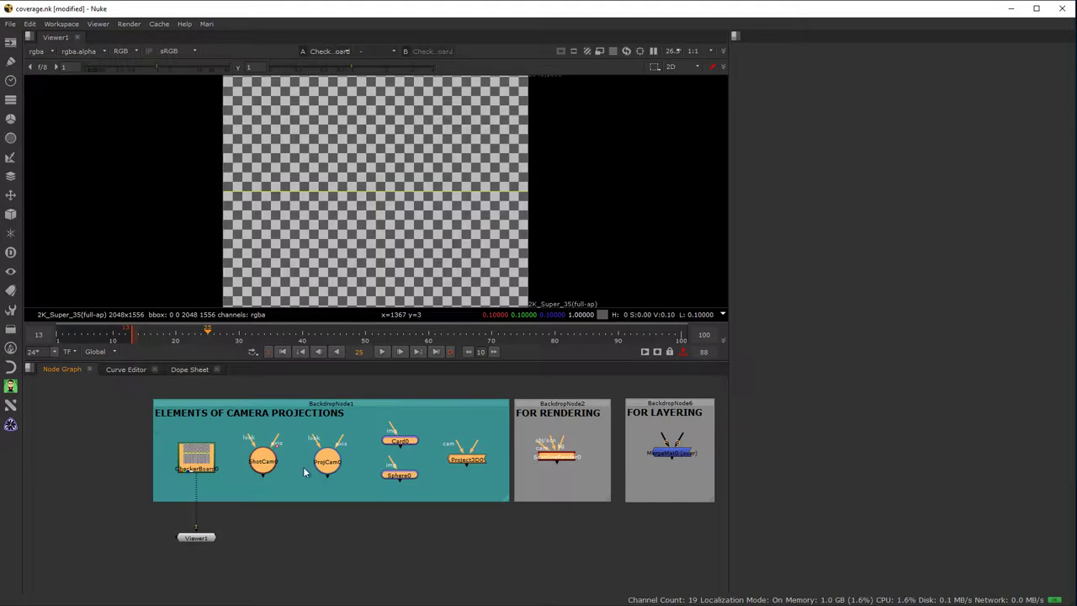
# - Open Card0's properties, dock the floating Properties panel in the empty pane, and close the open node's controls
pyautogui.doubleClick(401, 440)
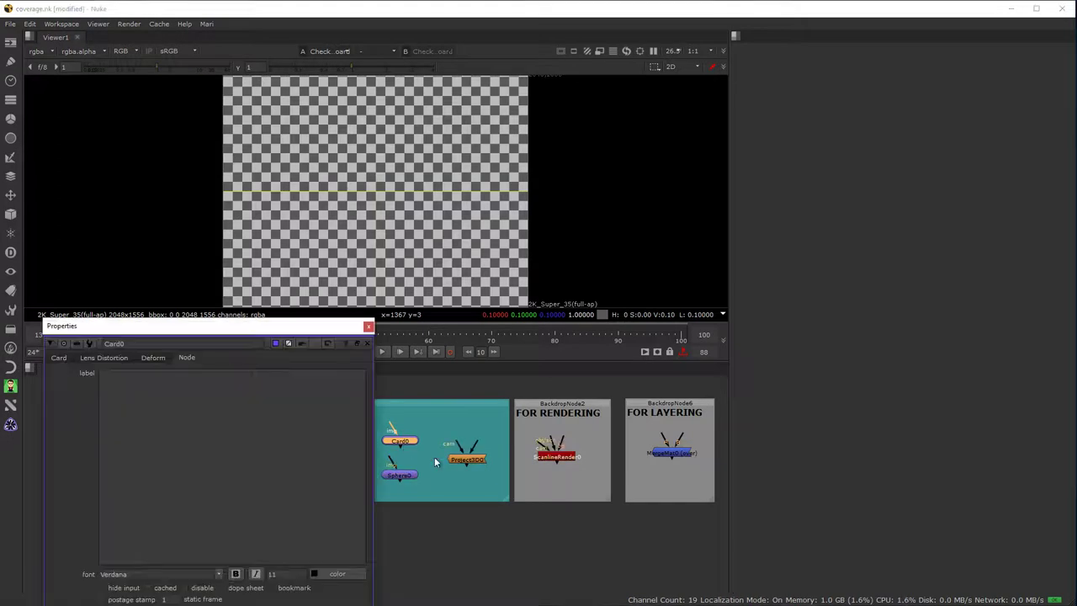
pyautogui.click(368, 326)
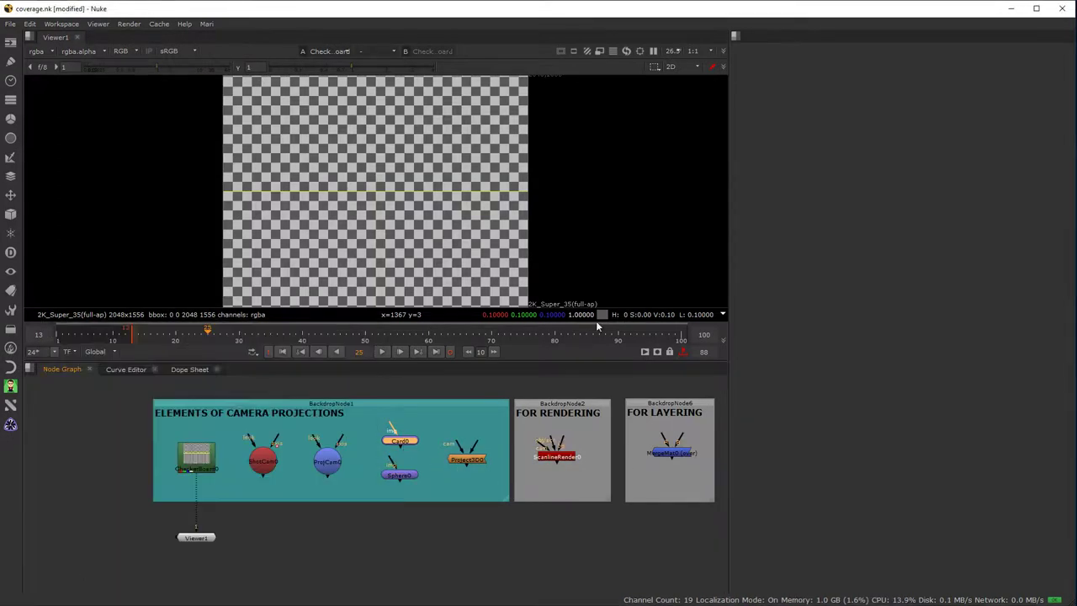
pyautogui.doubleClick(390, 444)
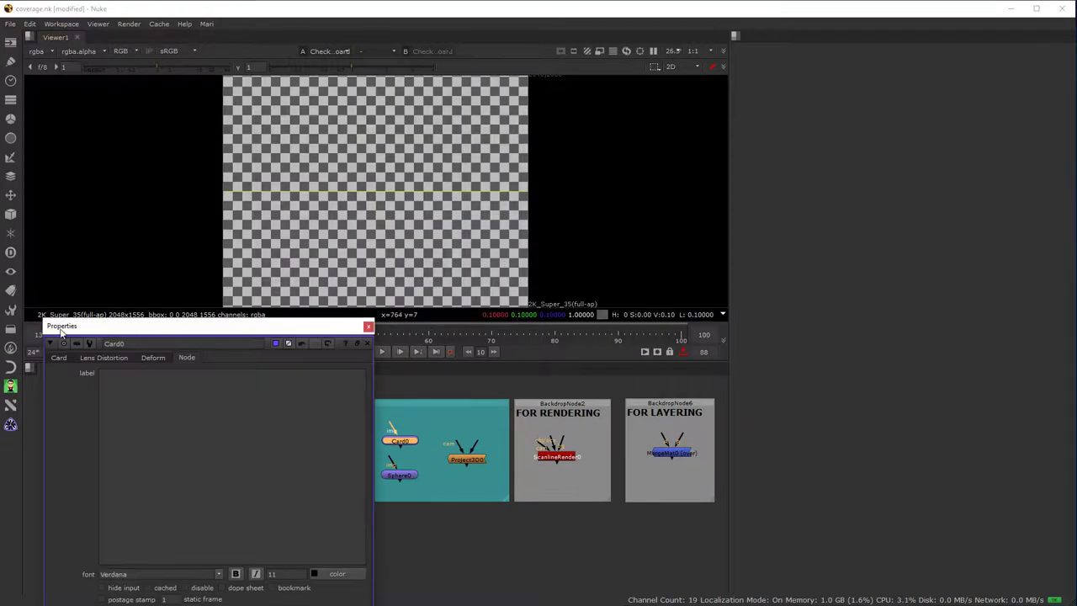
pyautogui.moveTo(70, 326); pyautogui.dragTo(759, 59)
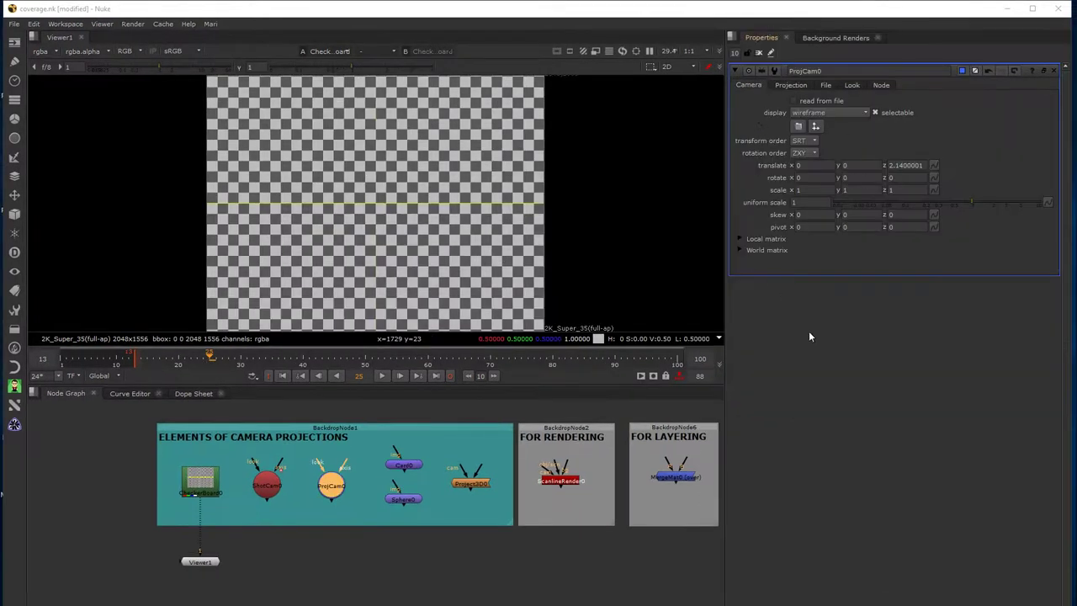
pyautogui.click(1056, 72)
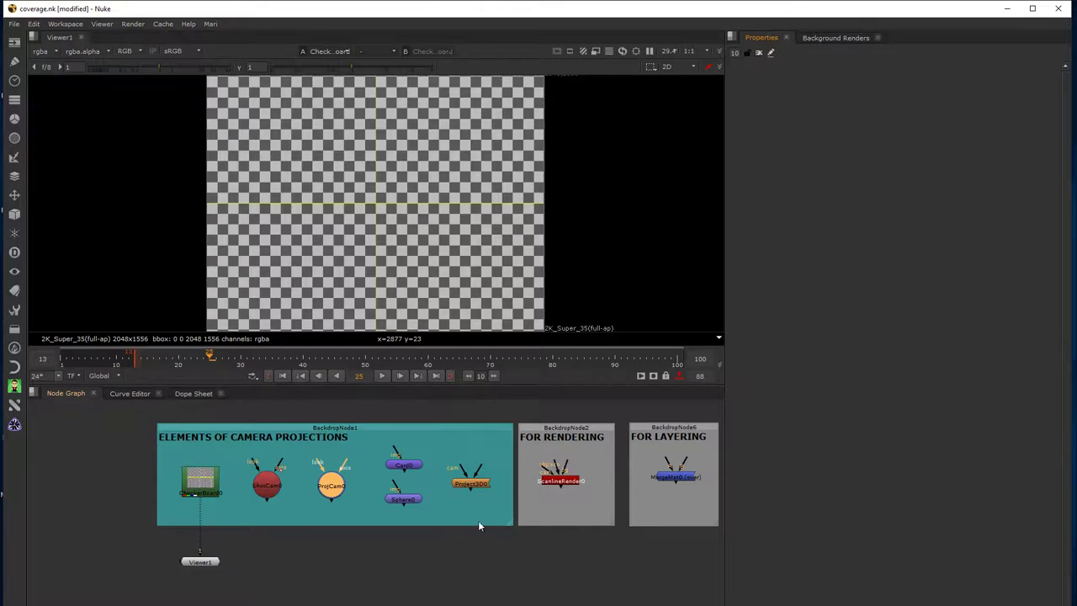
# - Duplicate the projection element nodes and the ScanlineRender node into the empty area below the backdrops
pyautogui.moveTo(131, 453); pyautogui.dragTo(585, 522)
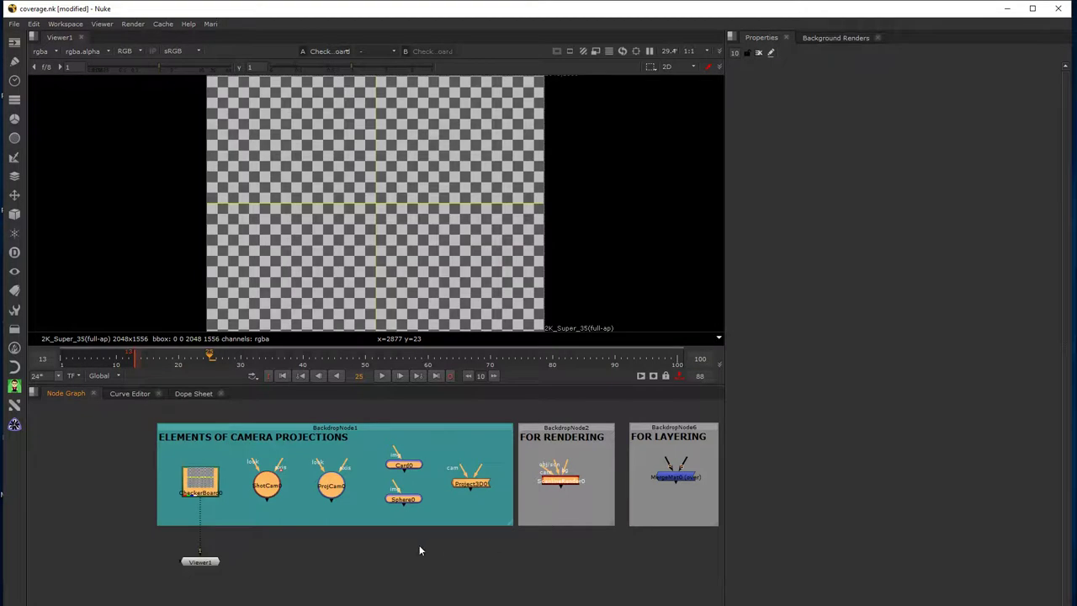
pyautogui.scroll(-2, 370, 582)
pyautogui.moveTo(380, 587); pyautogui.dragTo(401, 514, button='middle')
pyautogui.scroll(1, 402, 513)
pyautogui.click(408, 524)
pyautogui.hotkey('ctrl', 'v')
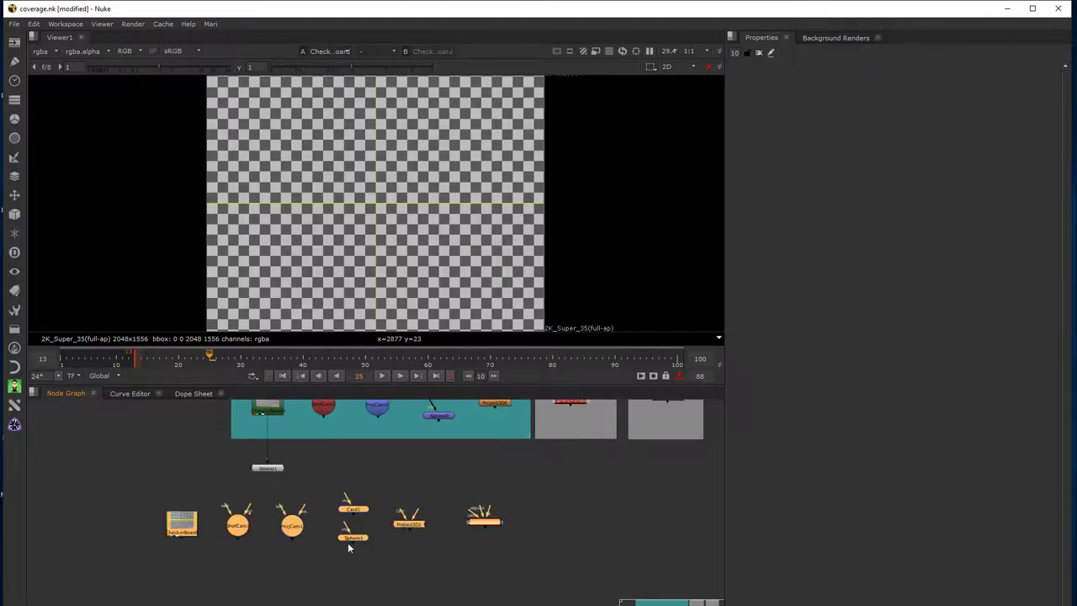
pyautogui.click(391, 579)
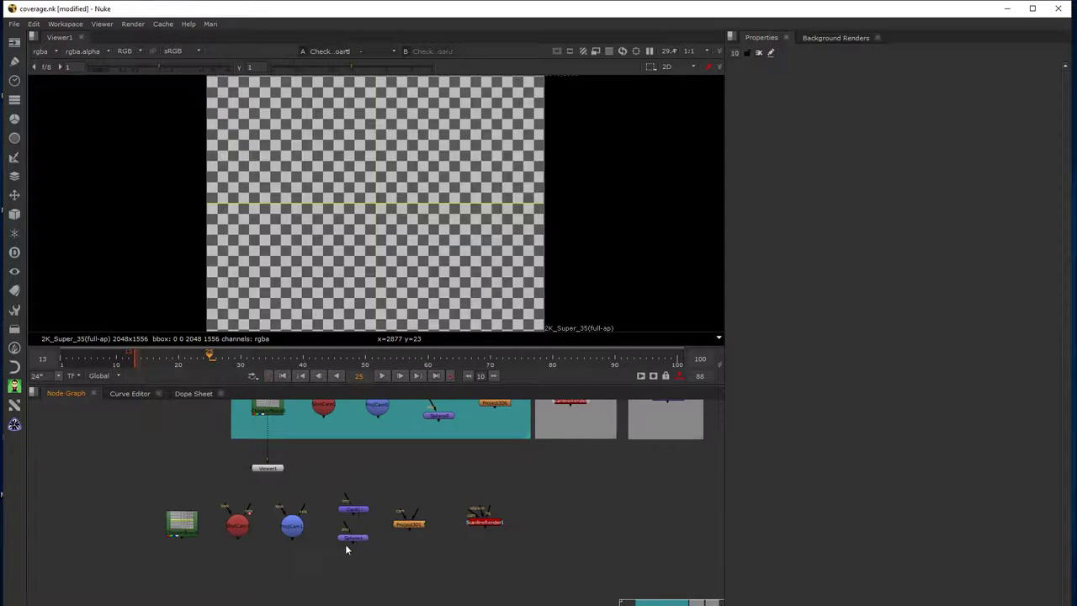
# - Delete the duplicated card node and move the duplicated sphere into line with the other copies
pyautogui.click(354, 538)
pyautogui.click(354, 510)
pyautogui.press('Delete')
pyautogui.click(349, 538)
pyautogui.moveTo(346, 539); pyautogui.dragTo(352, 525)
# - Detach the viewer from the original checkerboard, and wire the copied checkerboard and ProjCam1 through Project3D1 into the sphere below
pyautogui.moveTo(267, 461); pyautogui.dragTo(305, 582)
pyautogui.moveTo(356, 580)
pyautogui.mouseDown(button='middle')
pyautogui.moveTo(418, 572)
pyautogui.moveTo(349, 580)
pyautogui.mouseUp(button='middle')
pyautogui.moveTo(197, 528); pyautogui.dragTo(418, 481)
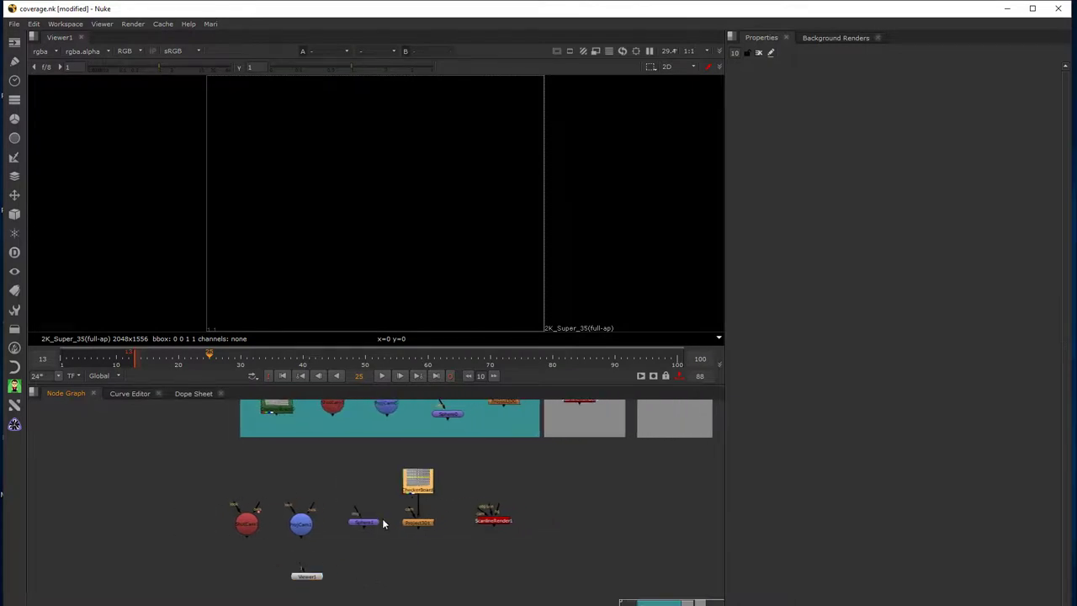
pyautogui.moveTo(402, 525); pyautogui.dragTo(419, 552)
pyautogui.click(416, 530)
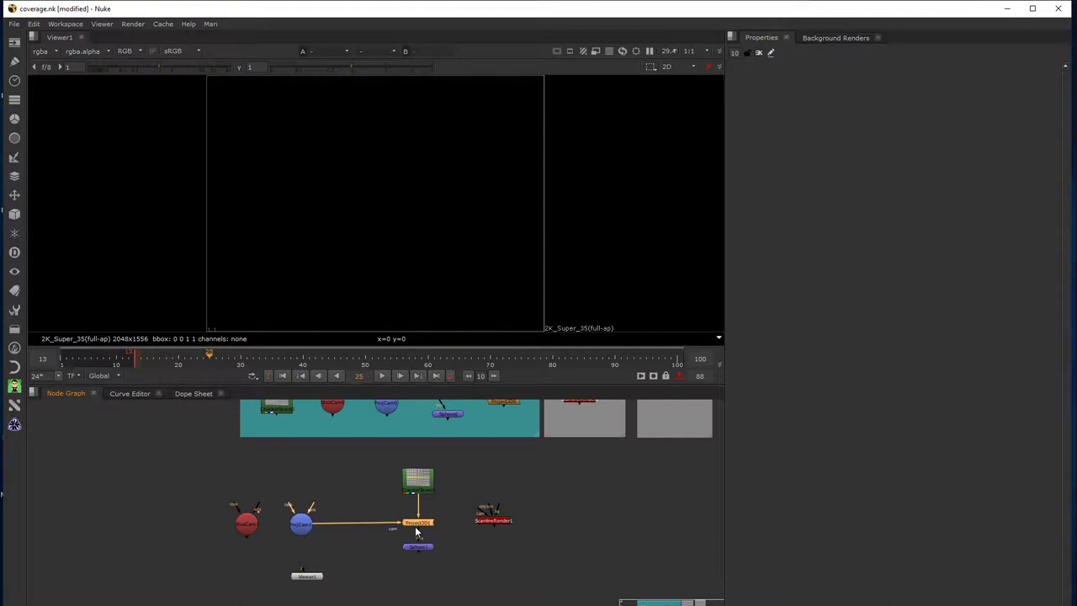
pyautogui.moveTo(305, 531); pyautogui.dragTo(371, 526)
pyautogui.moveTo(421, 483); pyautogui.dragTo(420, 493)
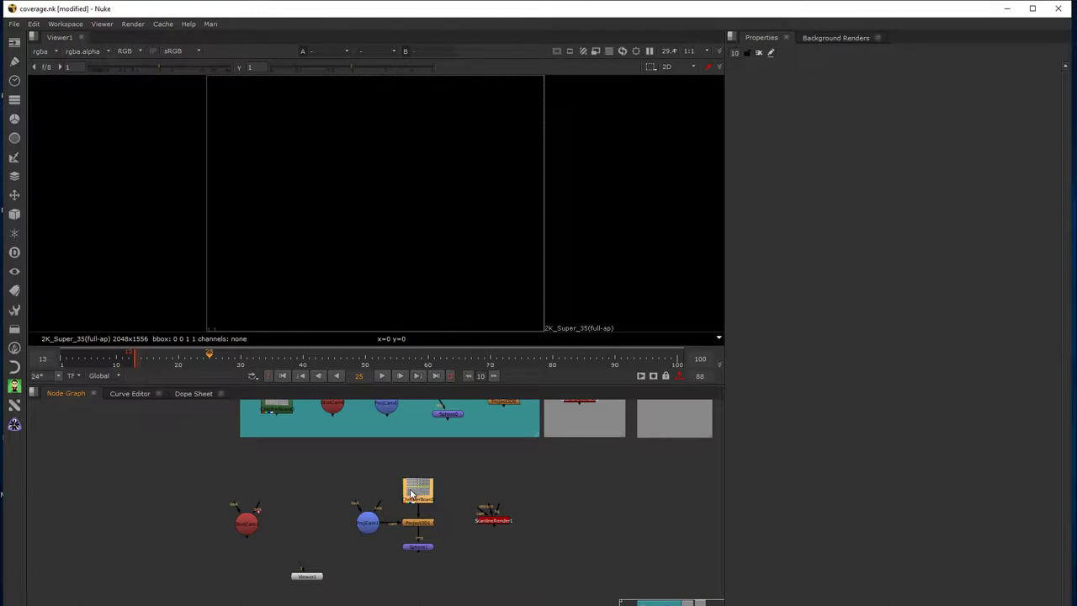
# - Connect the viewer to Sphere1 to display the projection on the sphere in 3D
pyautogui.click(417, 547)
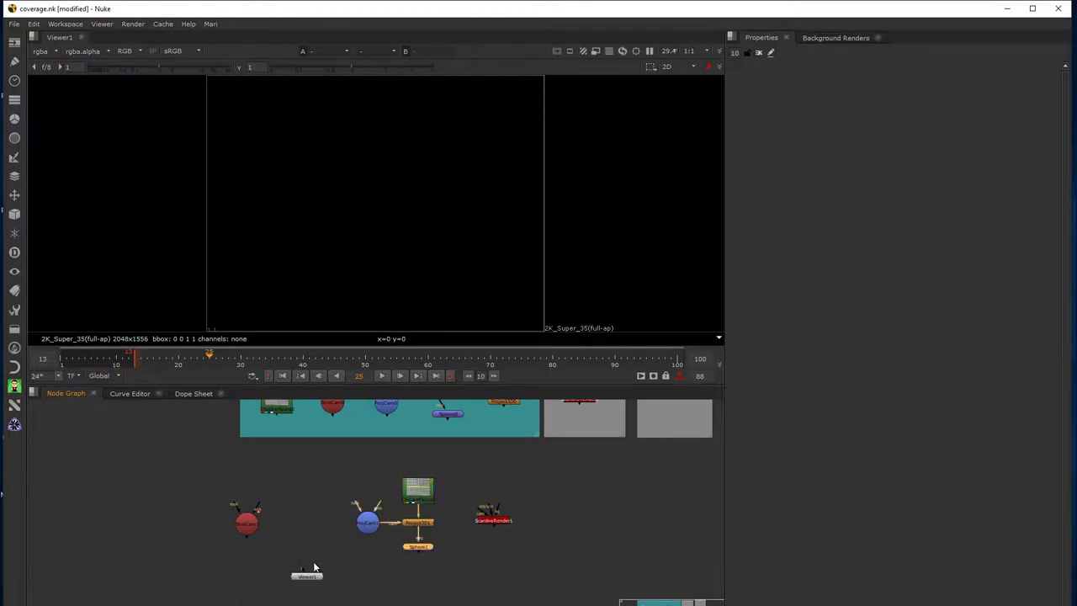
pyautogui.moveTo(305, 570); pyautogui.dragTo(407, 555)
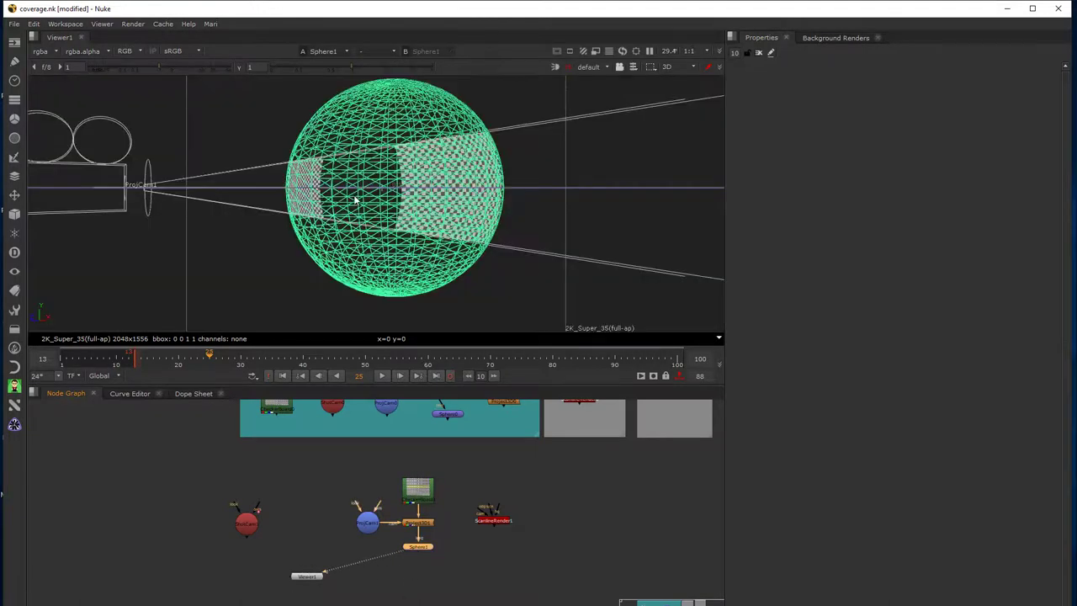
pyautogui.click(239, 271)
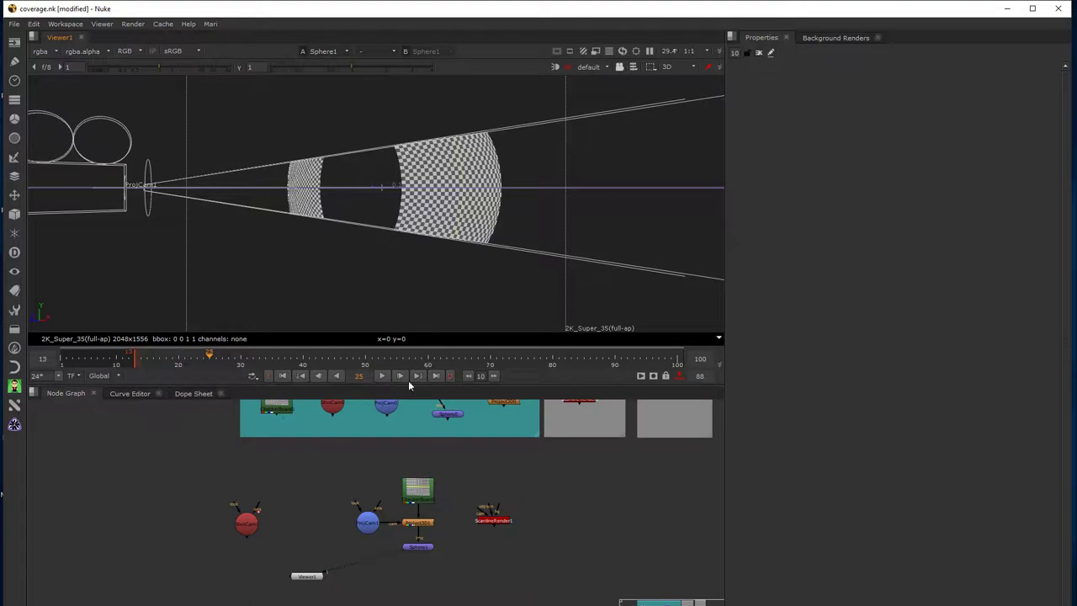
# - Wire ScanlineRender1 below the sphere with ShotCam1 as its camera, and connect the viewer to the render node
pyautogui.click(125, 172)
pyautogui.moveTo(496, 515); pyautogui.dragTo(418, 548)
pyautogui.moveTo(412, 589)
pyautogui.mouseDown()
pyautogui.moveTo(413, 577)
pyautogui.moveTo(240, 513)
pyautogui.moveTo(243, 525)
pyautogui.moveTo(349, 577)
pyautogui.moveTo(364, 573)
pyautogui.moveTo(337, 590)
pyautogui.moveTo(413, 603)
pyautogui.moveTo(389, 603)
pyautogui.moveTo(410, 601)
pyautogui.moveTo(418, 586)
pyautogui.mouseUp()
# - Scrub the timeline to review ShotCam1's motion, open its properties, and go to frame 13
pyautogui.moveTo(209, 357); pyautogui.dragTo(584, 366)
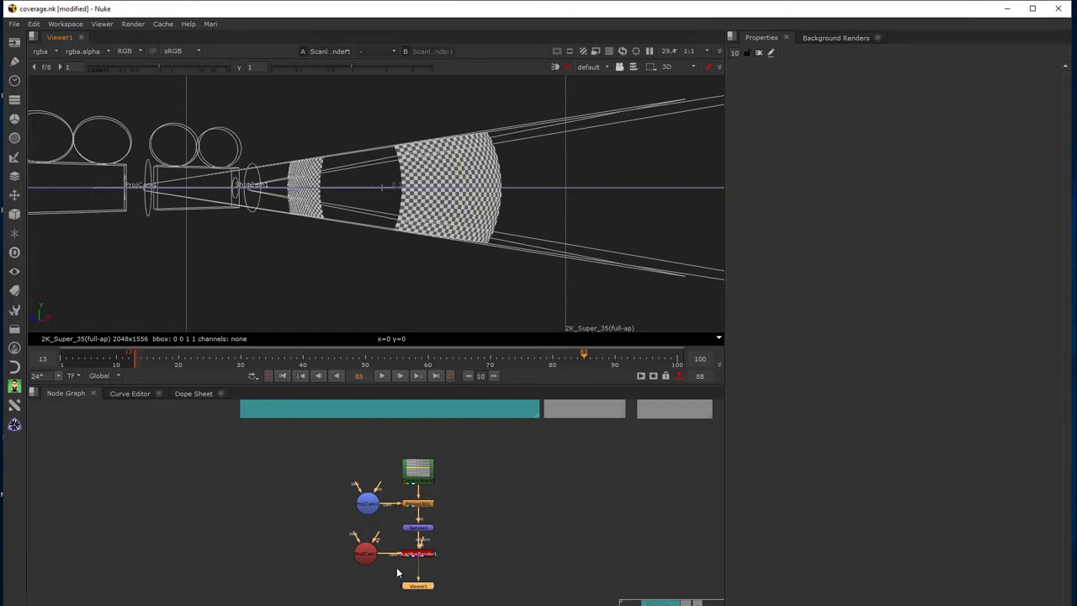
pyautogui.doubleClick(364, 552)
pyautogui.moveTo(147, 362)
pyautogui.mouseDown()
pyautogui.moveTo(612, 375)
pyautogui.moveTo(356, 358)
pyautogui.moveTo(589, 352)
pyautogui.moveTo(147, 360)
pyautogui.mouseUp()
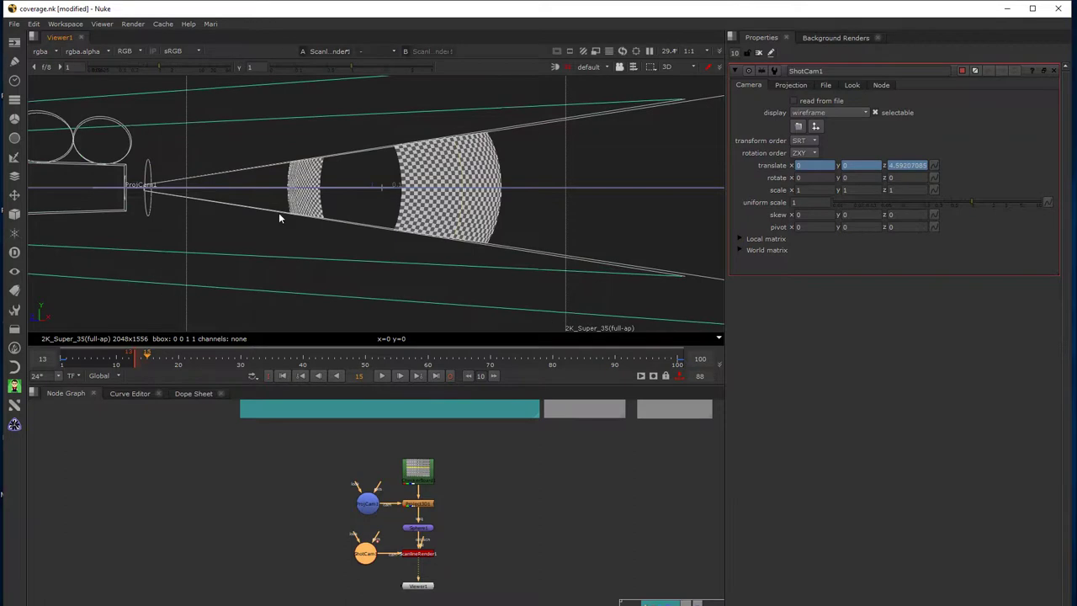
pyautogui.scroll(5, 302, 239)
pyautogui.scroll(-2, 297, 249)
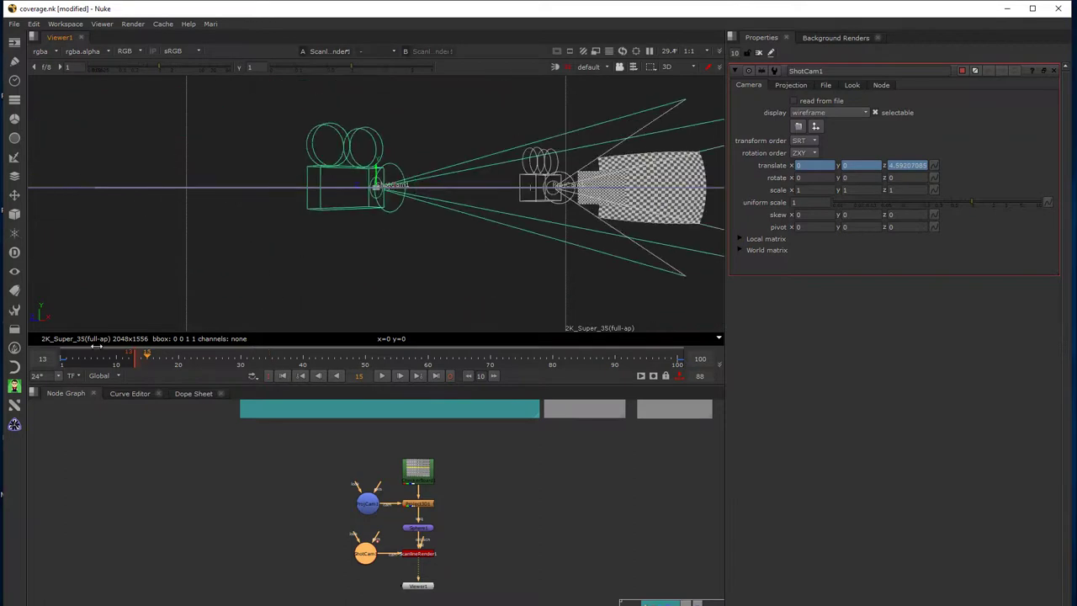
pyautogui.click(168, 357)
pyautogui.moveTo(167, 358); pyautogui.dragTo(135, 392)
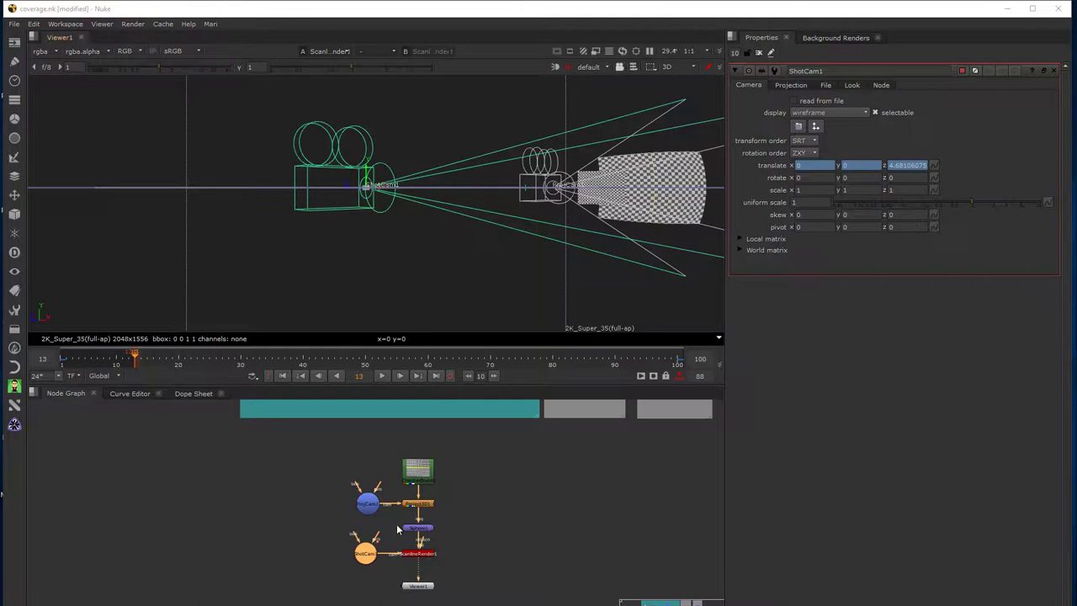
pyautogui.scroll(-2, 421, 211)
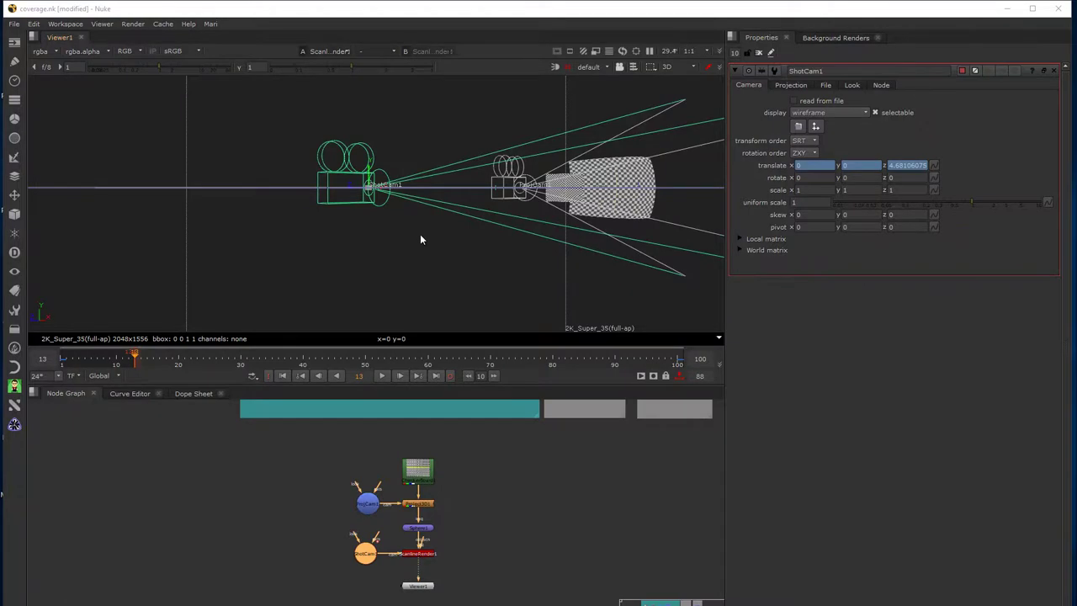
pyautogui.keyDown('alt'); pyautogui.moveTo(421, 240); pyautogui.dragTo(354, 337, button='right'); pyautogui.keyUp('alt')
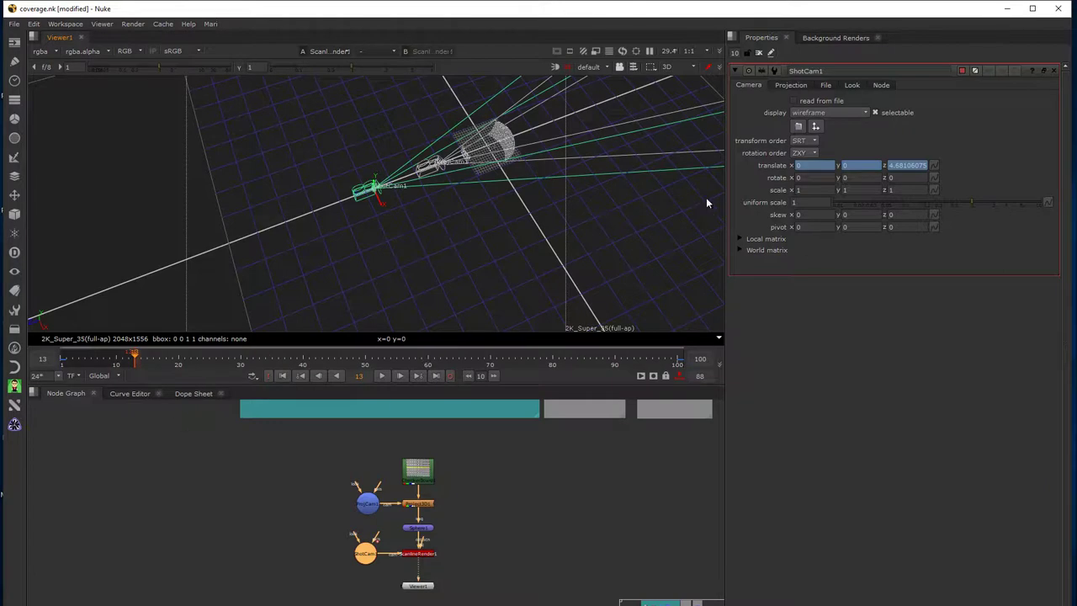
# - Remove the animation from all of ShotCam1's knobs and accept the deletion
pyautogui.rightClick(958, 146)
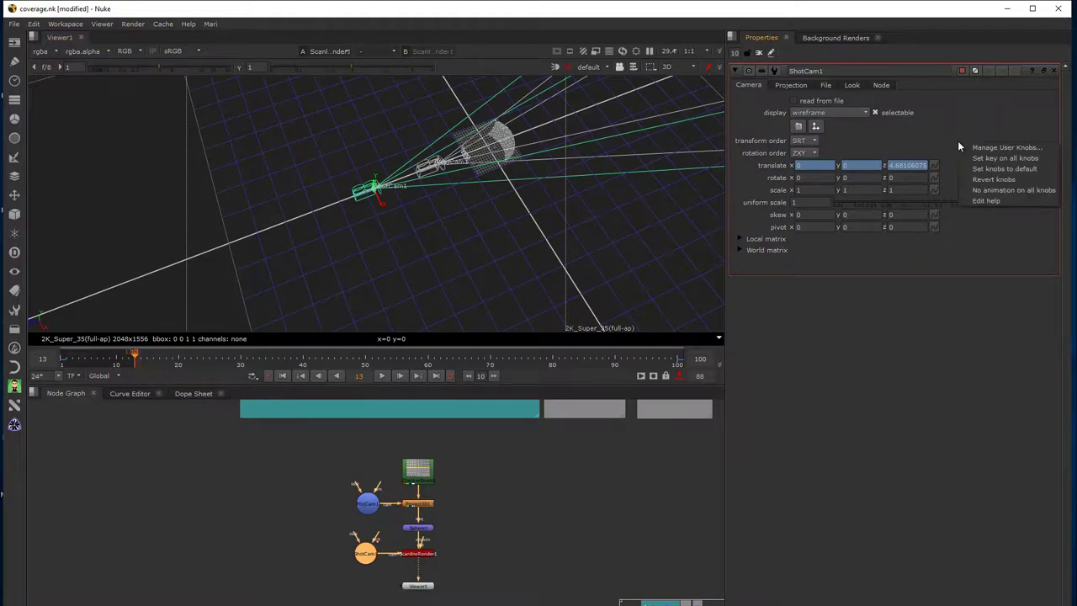
pyautogui.click(987, 192)
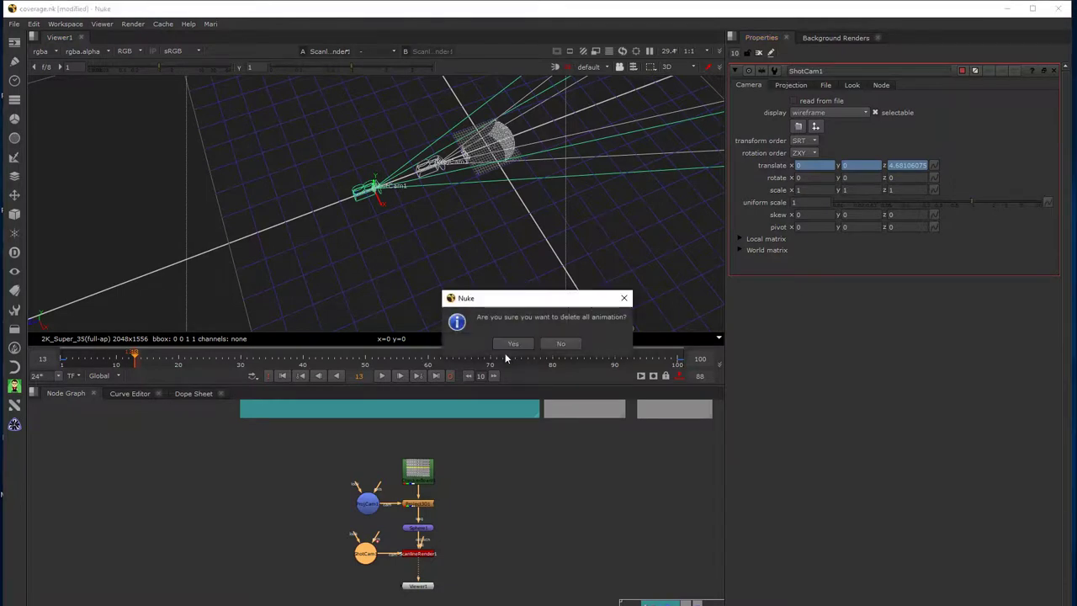
pyautogui.click(512, 345)
pyautogui.click(511, 345)
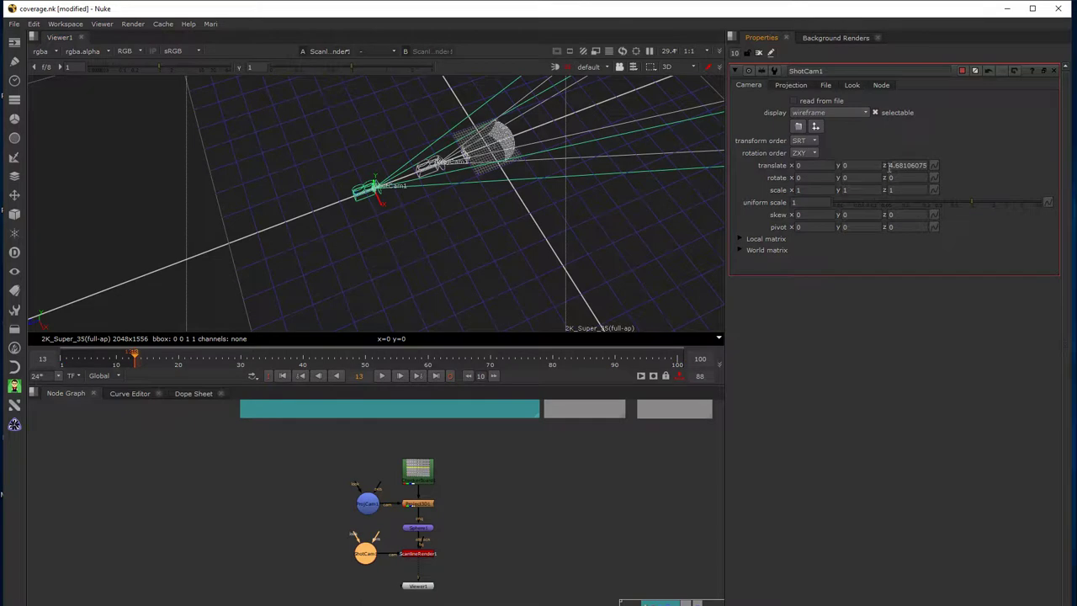
# - Set a keyframe on ShotCam1's translate values at frame 13
pyautogui.doubleClick(889, 165)
pyautogui.click(938, 167)
pyautogui.click(961, 174)
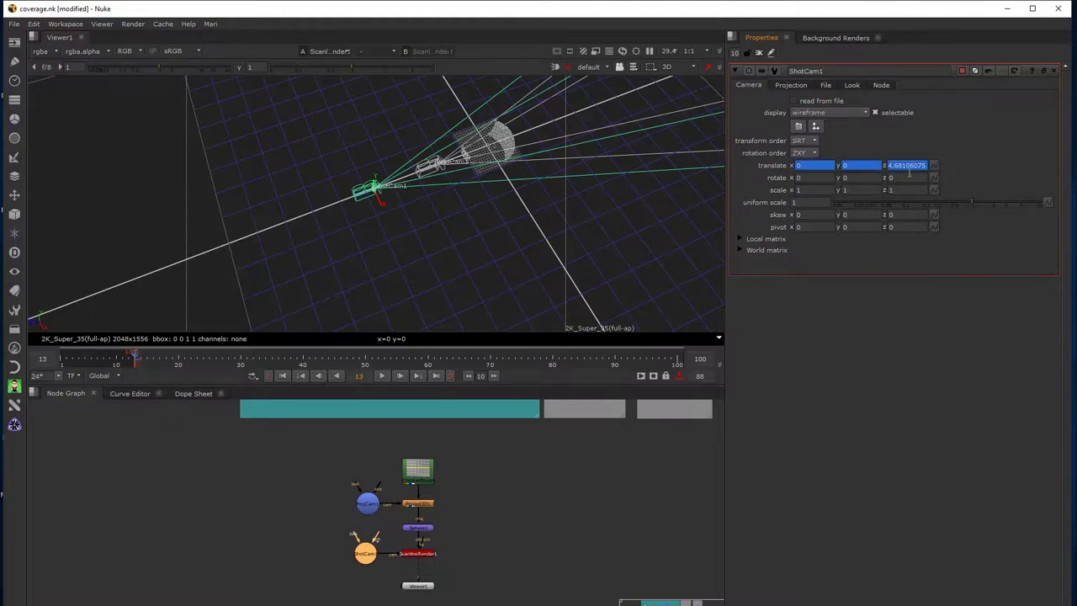
# - At frame 100, move ShotCam1 to about X 3.95, Z -0.08 and rotate it around Y to face the sphere
pyautogui.moveTo(136, 356); pyautogui.dragTo(673, 378)
pyautogui.moveTo(378, 199); pyautogui.dragTo(548, 251)
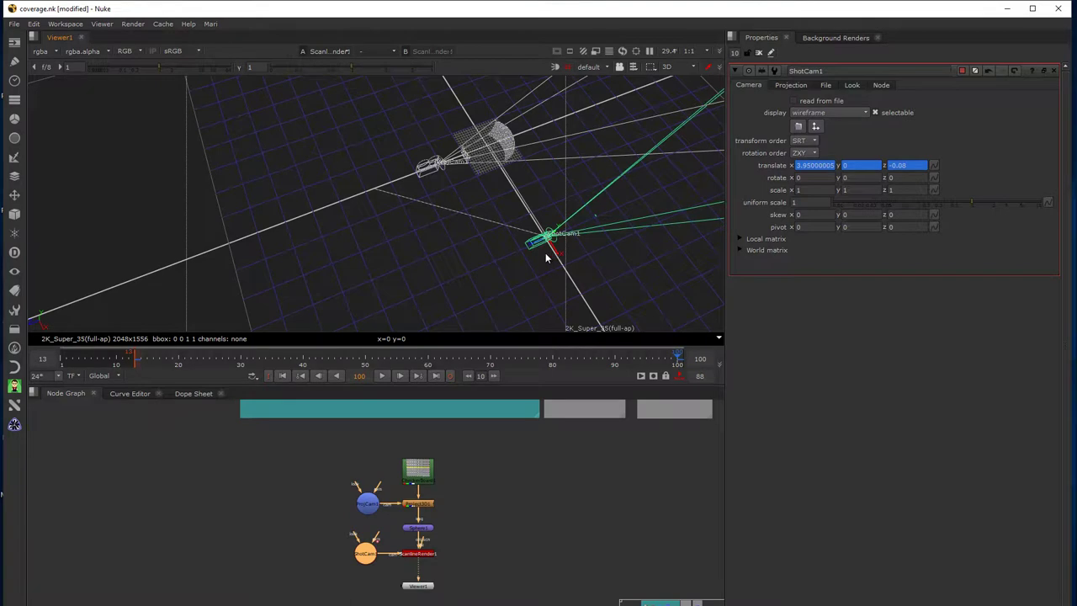
pyautogui.press('ctrl')
pyautogui.keyDown('ctrl'); pyautogui.moveTo(540, 261); pyautogui.dragTo(565, 257); pyautogui.keyUp('ctrl')
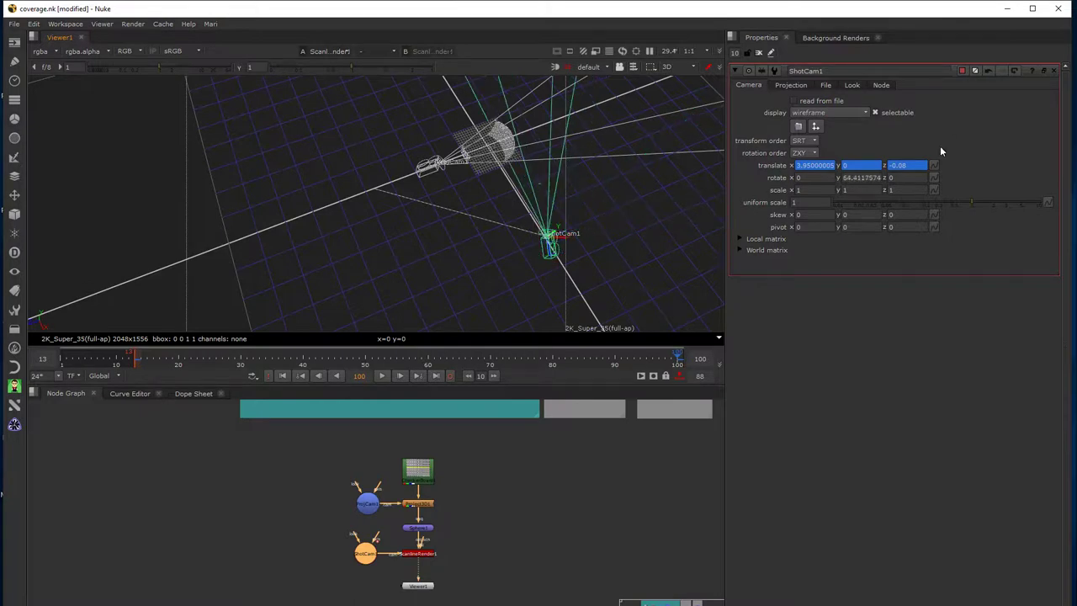
pyautogui.doubleClick(854, 178)
pyautogui.tripleClick(852, 177)
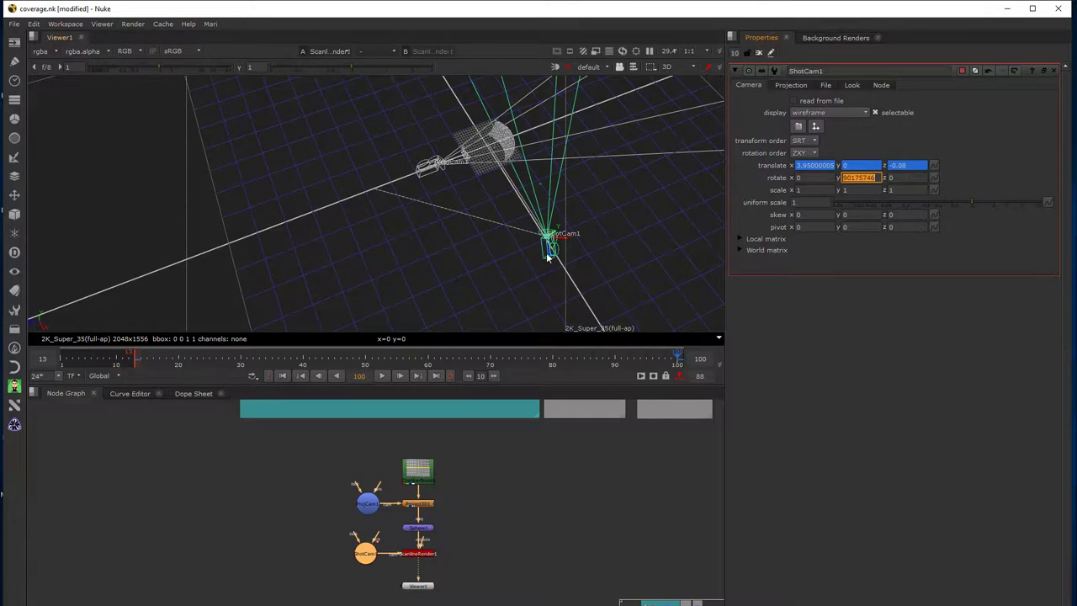
pyautogui.keyDown('ctrl'); pyautogui.moveTo(505, 284); pyautogui.dragTo(483, 206); pyautogui.keyUp('ctrl')
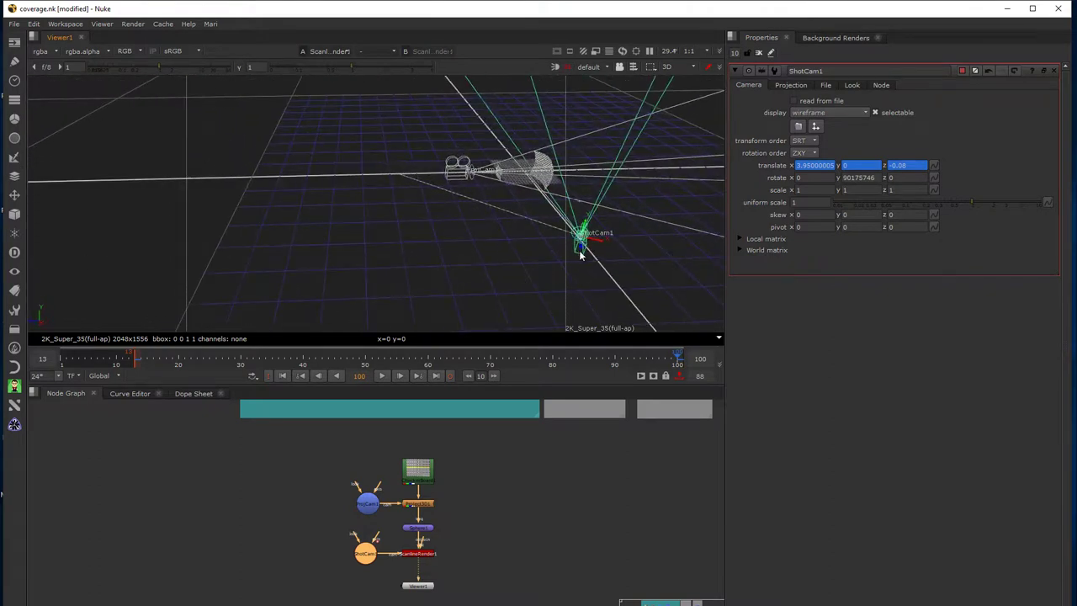
# - Set ShotCam1's Y rotation to 90 and add a keyframe on its rotate values at frame 100
pyautogui.moveTo(851, 177); pyautogui.dragTo(974, 197)
pyautogui.press('BackSpace')
pyautogui.press('Return')
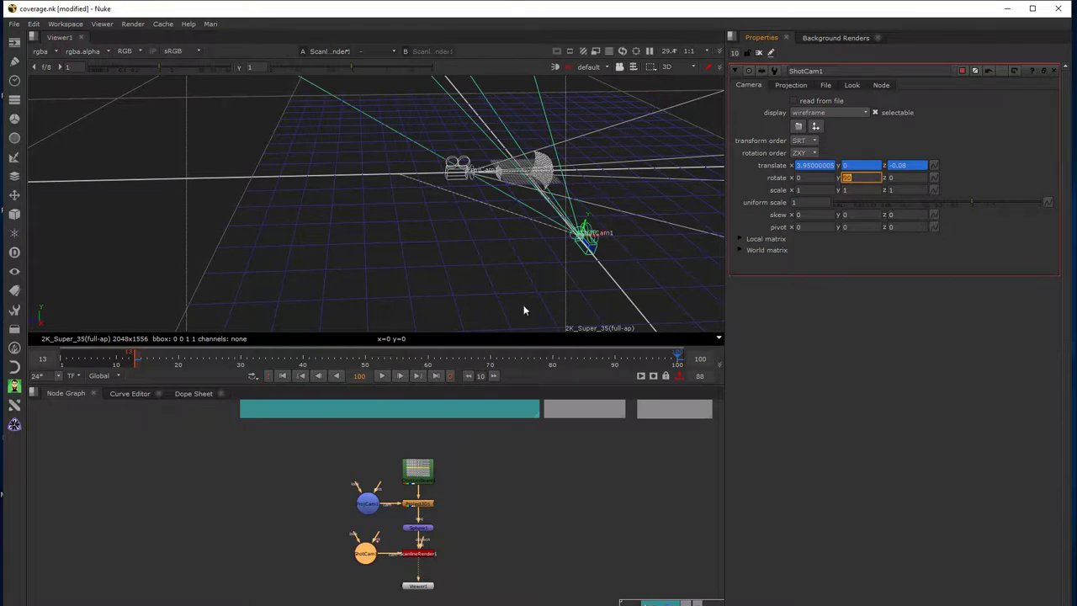
pyautogui.click(679, 359)
pyautogui.moveTo(679, 359); pyautogui.dragTo(133, 375)
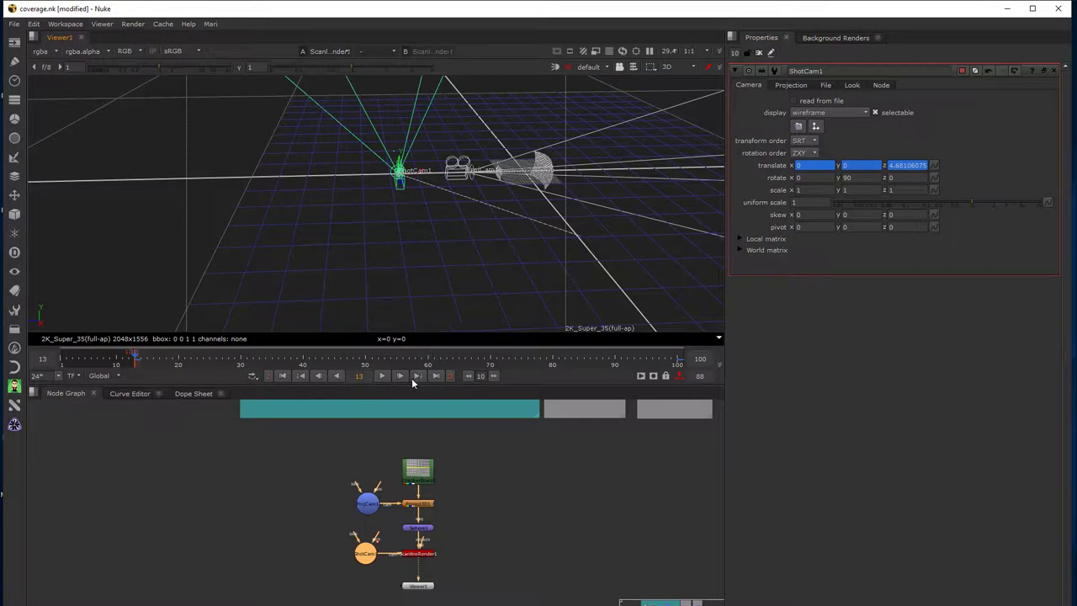
pyautogui.click(436, 376)
pyautogui.click(934, 177)
pyautogui.click(954, 185)
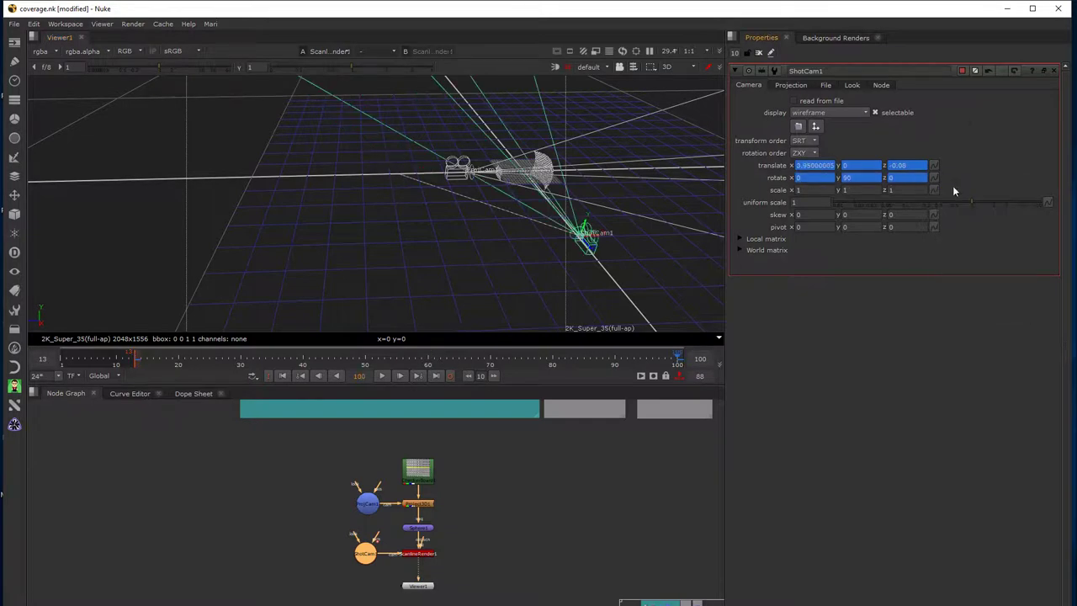
# - Return to frame 13 and set ShotCam1's Y rotation to 0
pyautogui.click(282, 376)
pyautogui.doubleClick(850, 178)
pyautogui.write('0')
pyautogui.press('Return')
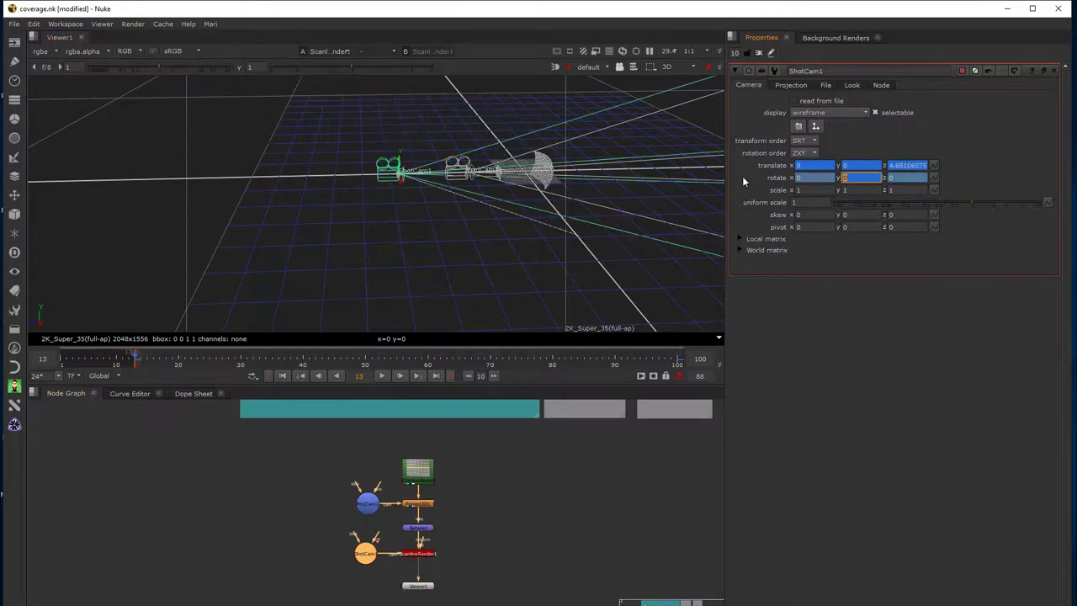
# - View the path from above and, at frame 55, move ShotCam1 outward to about X 2.94, Z 3.20
pyautogui.moveTo(141, 358); pyautogui.dragTo(433, 300)
pyautogui.keyDown('ctrl'); pyautogui.moveTo(401, 244); pyautogui.dragTo(412, 199); pyautogui.keyUp('ctrl')
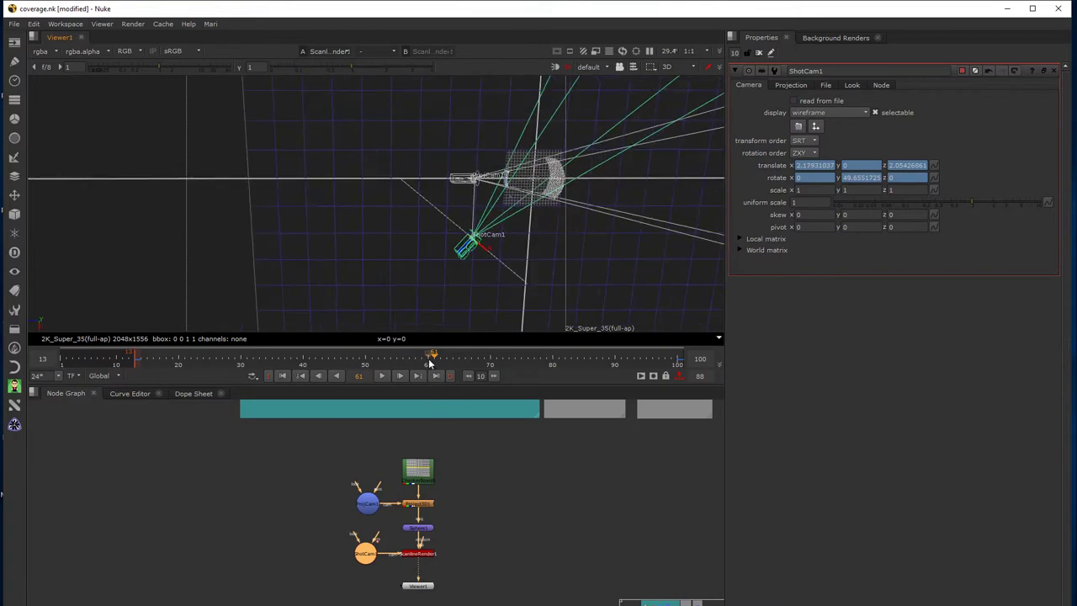
pyautogui.moveTo(432, 358); pyautogui.dragTo(136, 377)
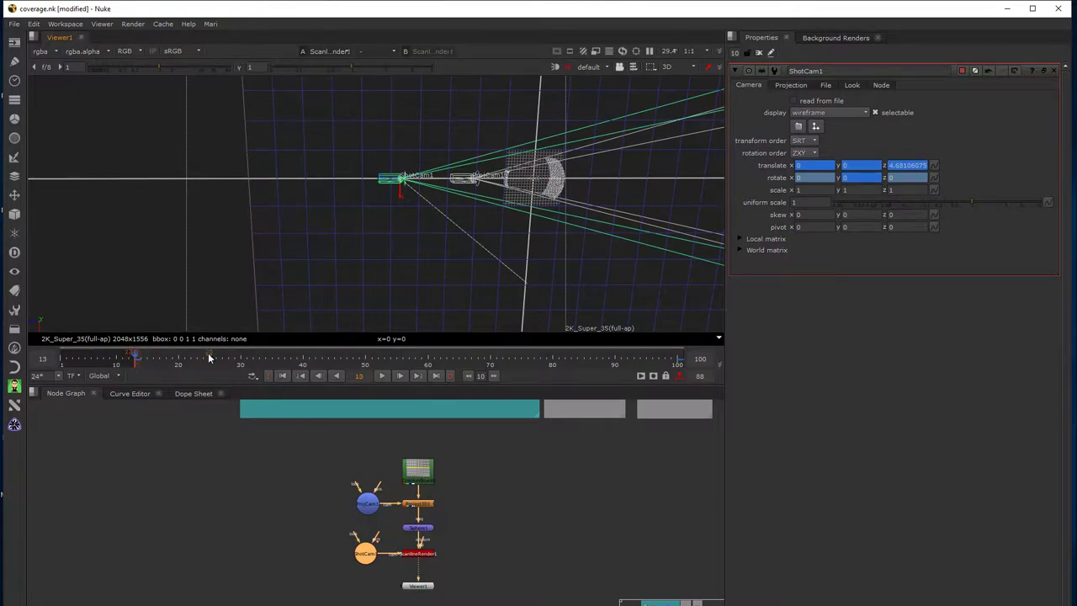
pyautogui.moveTo(185, 363); pyautogui.dragTo(398, 370)
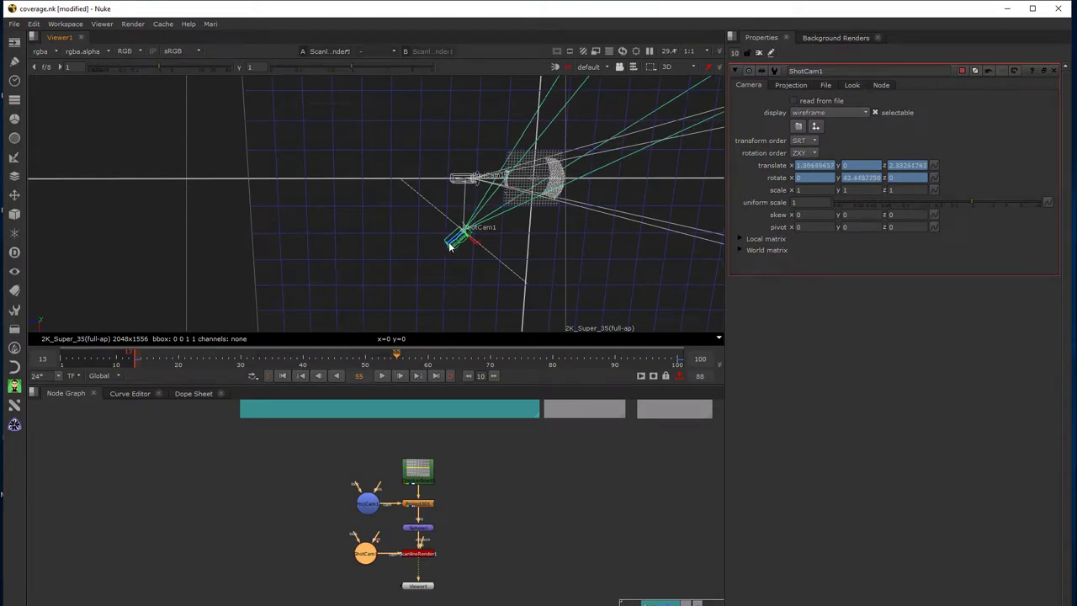
pyautogui.moveTo(450, 245); pyautogui.dragTo(452, 270)
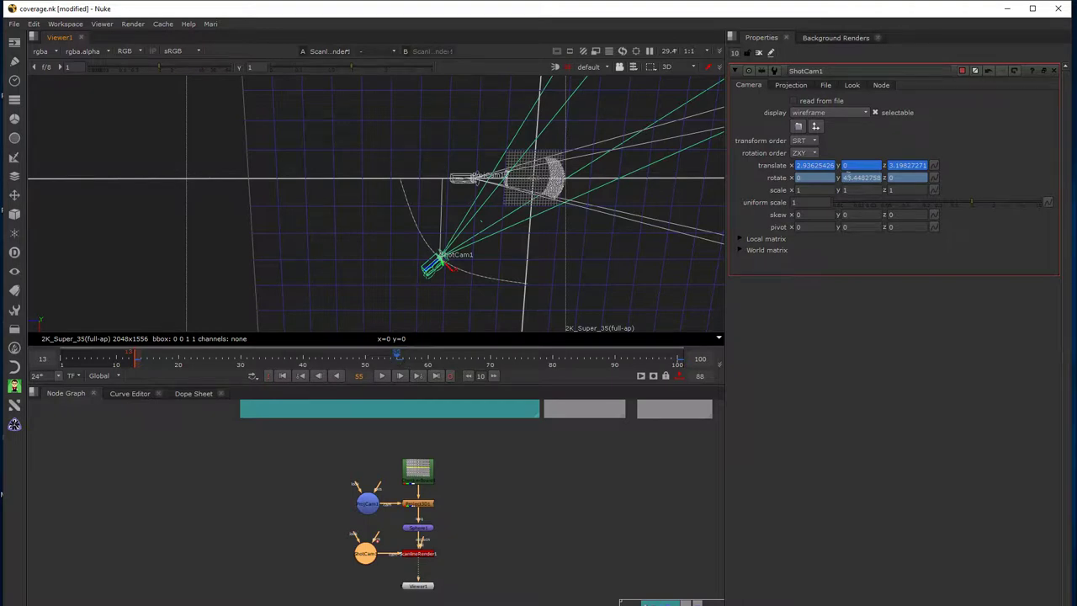
# - At frame 55, set ShotCam1's Y rotation to 45 and nudge the camera to about X 3.07, Z 3.07
pyautogui.doubleClick(858, 177)
pyautogui.write('45')
pyautogui.press('Return')
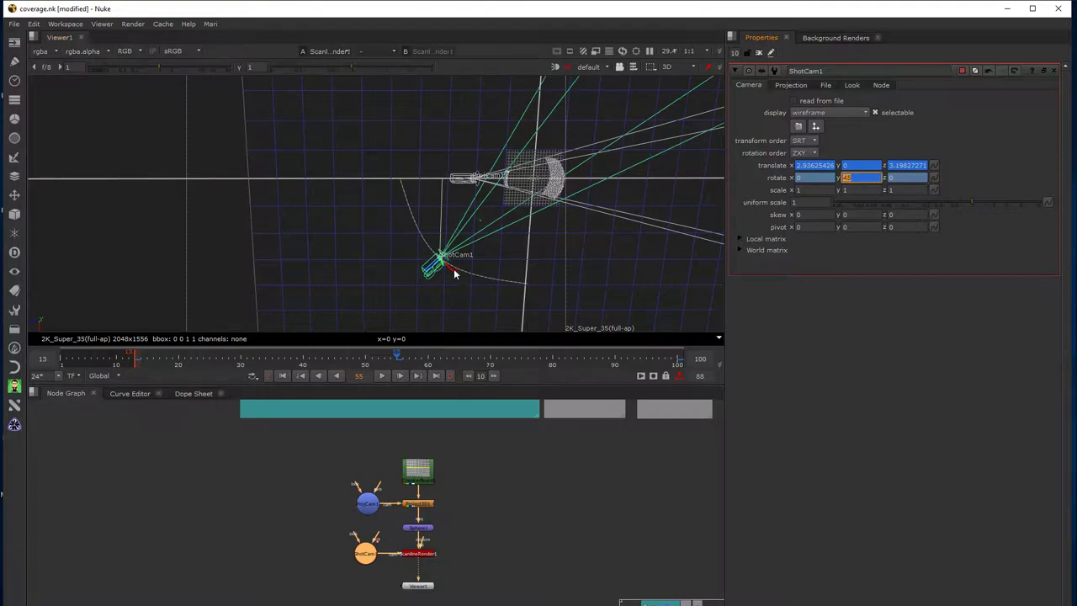
pyautogui.moveTo(453, 269); pyautogui.dragTo(459, 270)
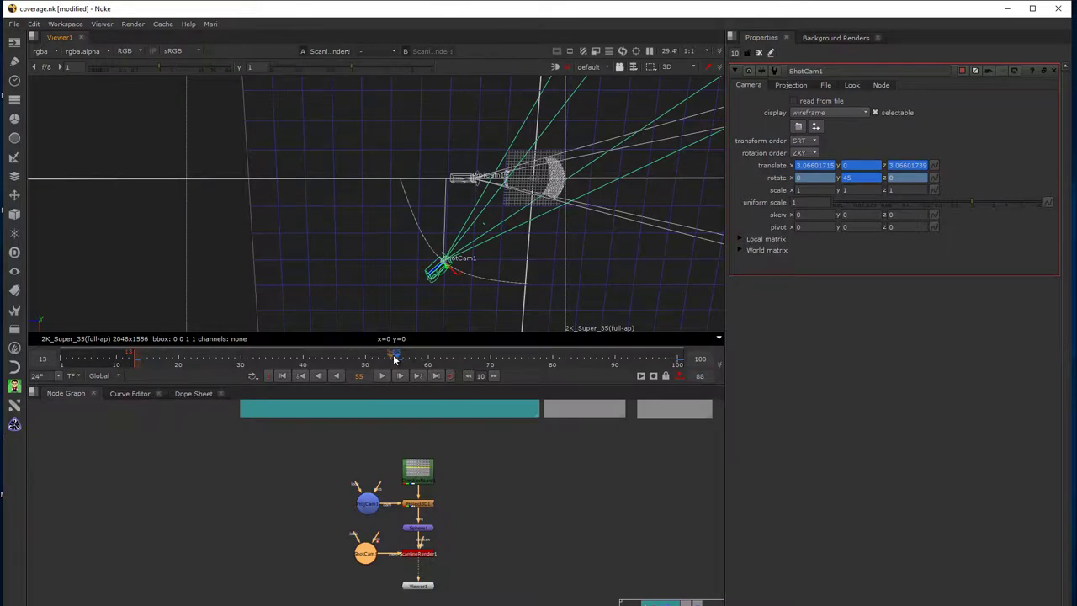
# - Scrub ShotCam1's curved path, play the 2D render to examine the projection coverage, and return to frame 13
pyautogui.moveTo(395, 358); pyautogui.dragTo(491, 359)
pyautogui.moveTo(505, 398); pyautogui.dragTo(139, 387)
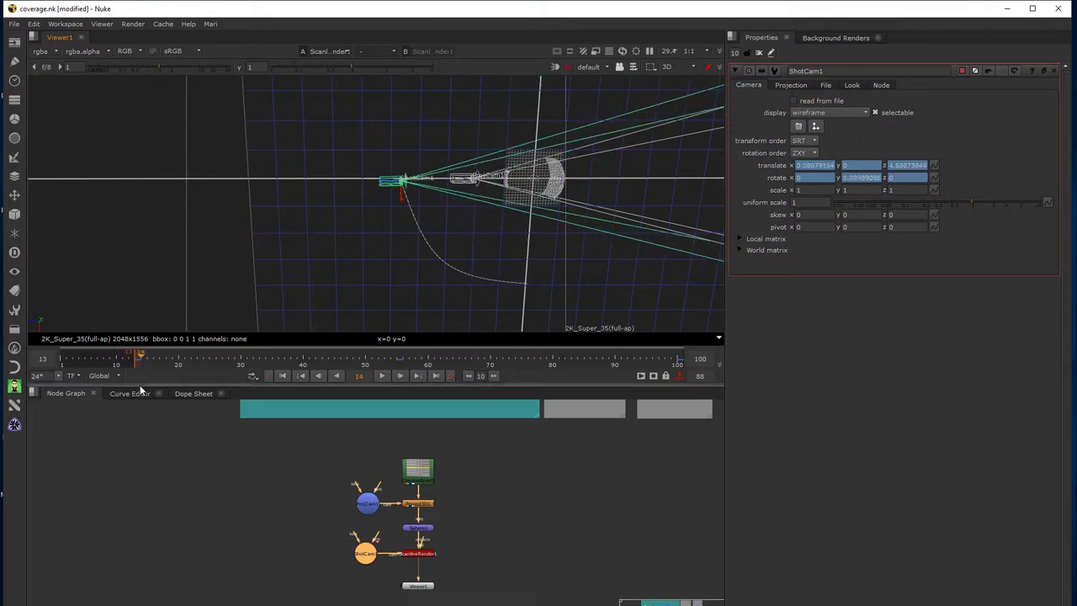
pyautogui.click(675, 66)
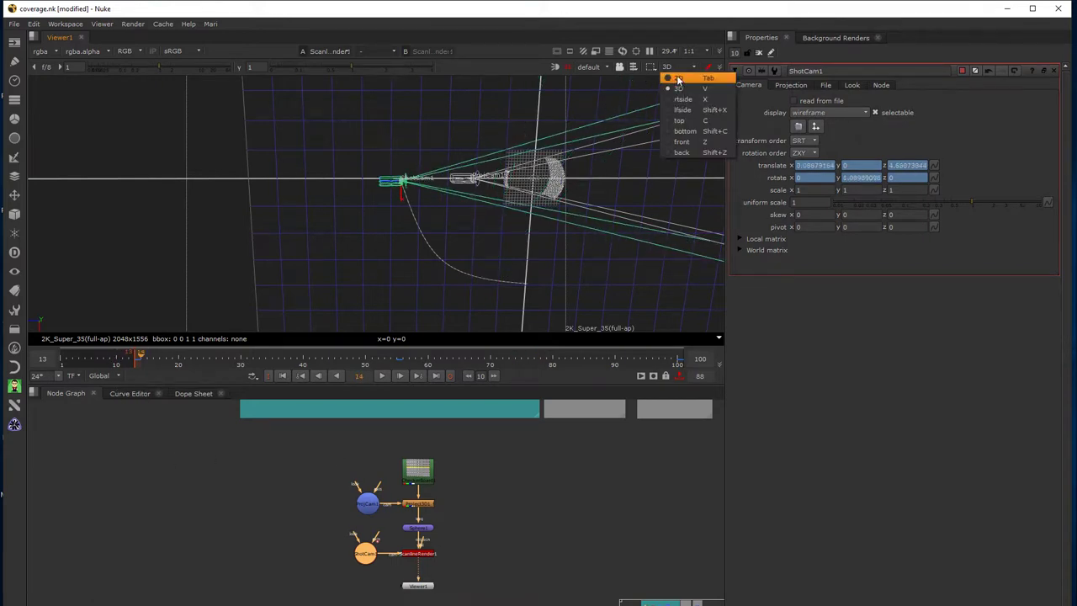
pyautogui.click(677, 75)
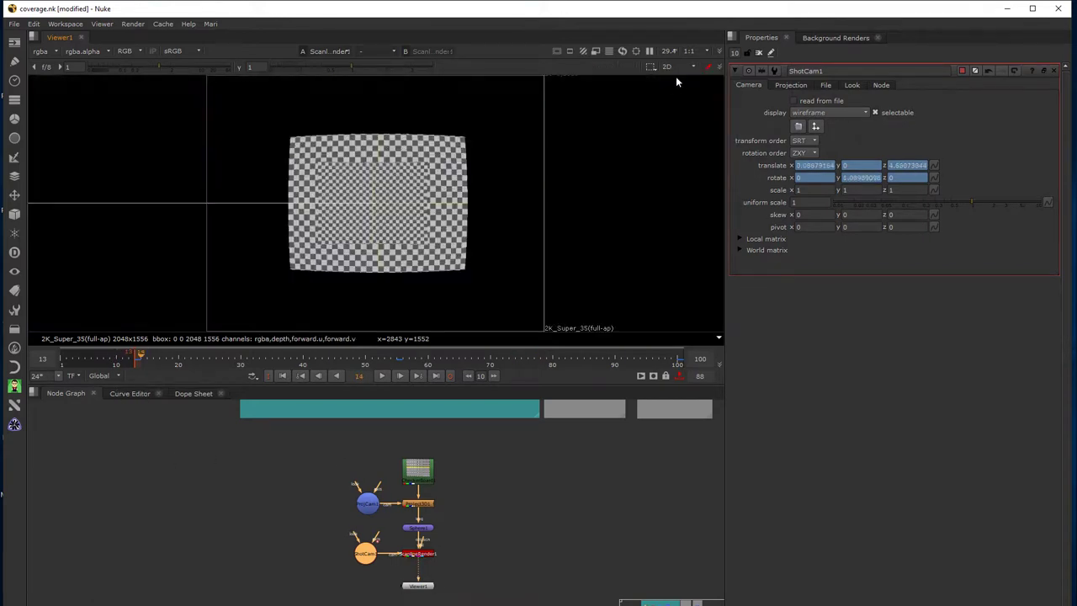
pyautogui.click(282, 375)
pyautogui.click(383, 376)
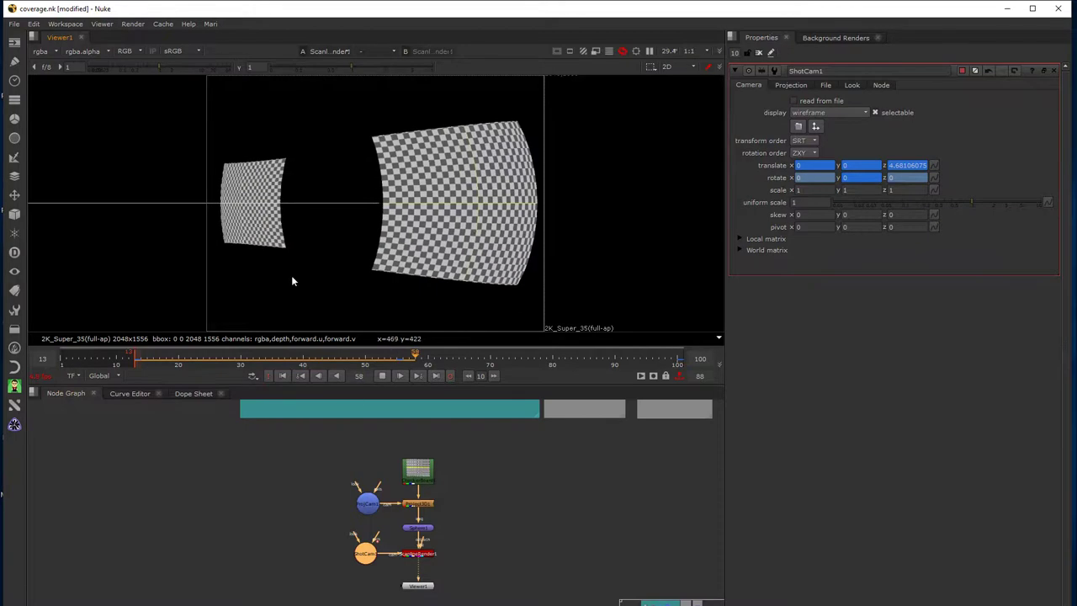
pyautogui.click(381, 375)
pyautogui.click(285, 375)
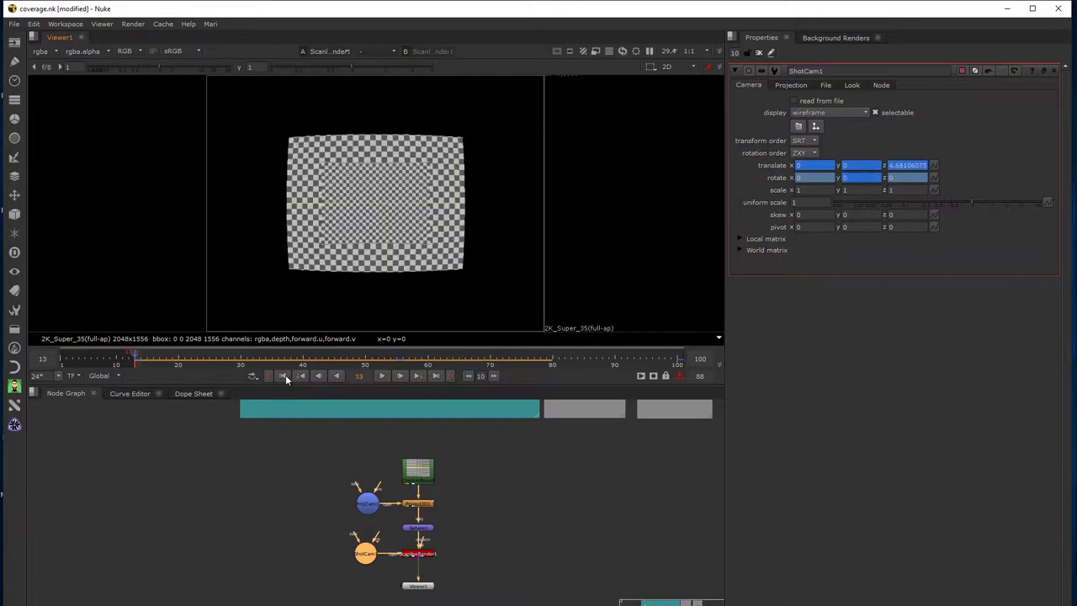
# - Return the viewer to 3D and delete the ProjCam1 node
pyautogui.click(669, 66)
pyautogui.click(685, 89)
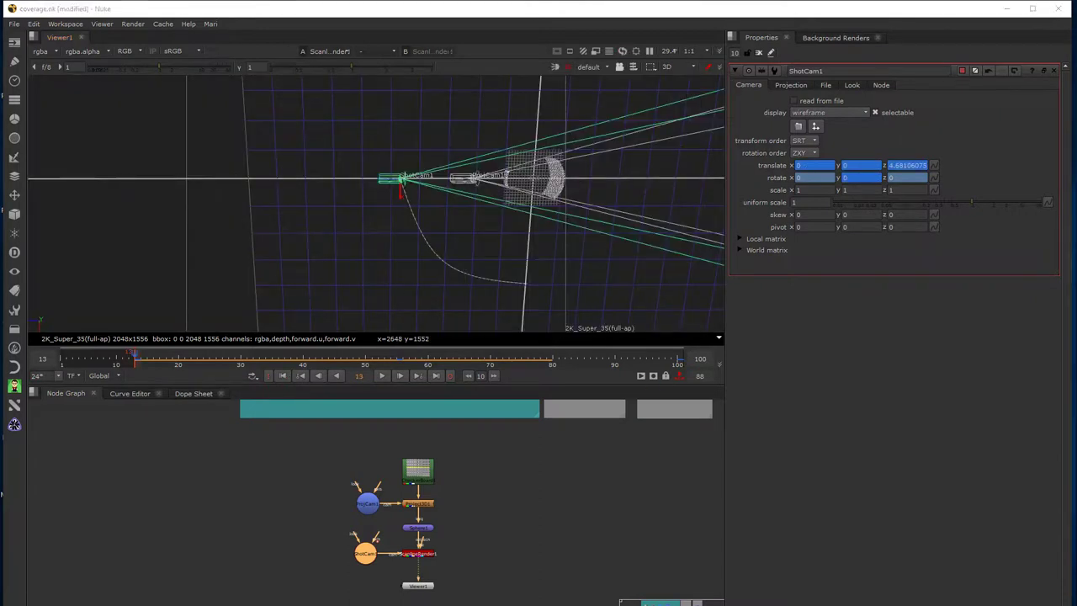
pyautogui.click(362, 557)
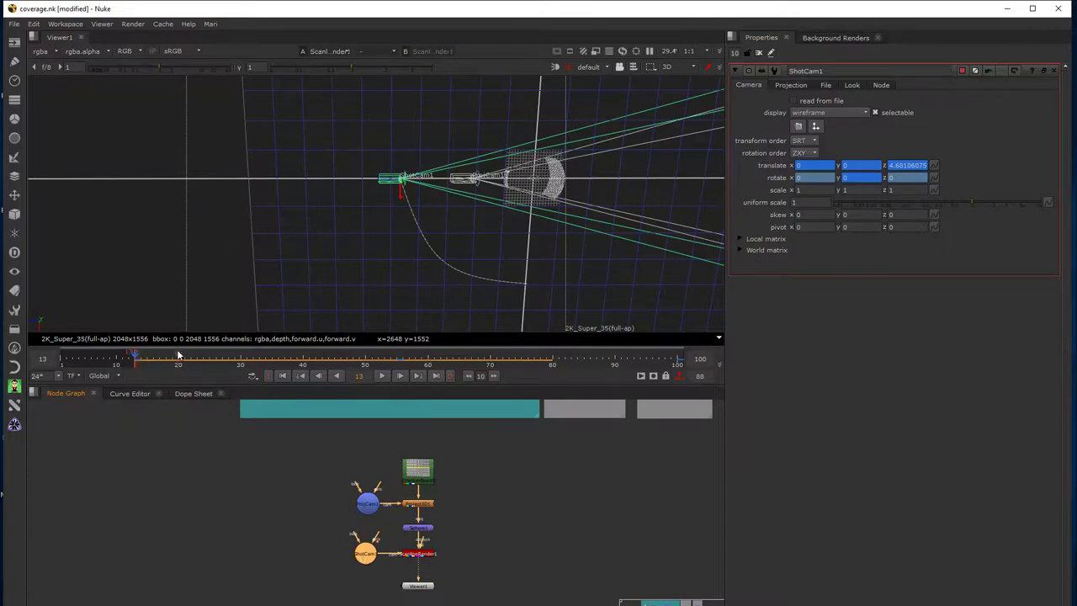
pyautogui.moveTo(150, 357)
pyautogui.mouseDown()
pyautogui.moveTo(246, 357)
pyautogui.moveTo(153, 375)
pyautogui.mouseUp()
pyautogui.doubleClick(366, 505)
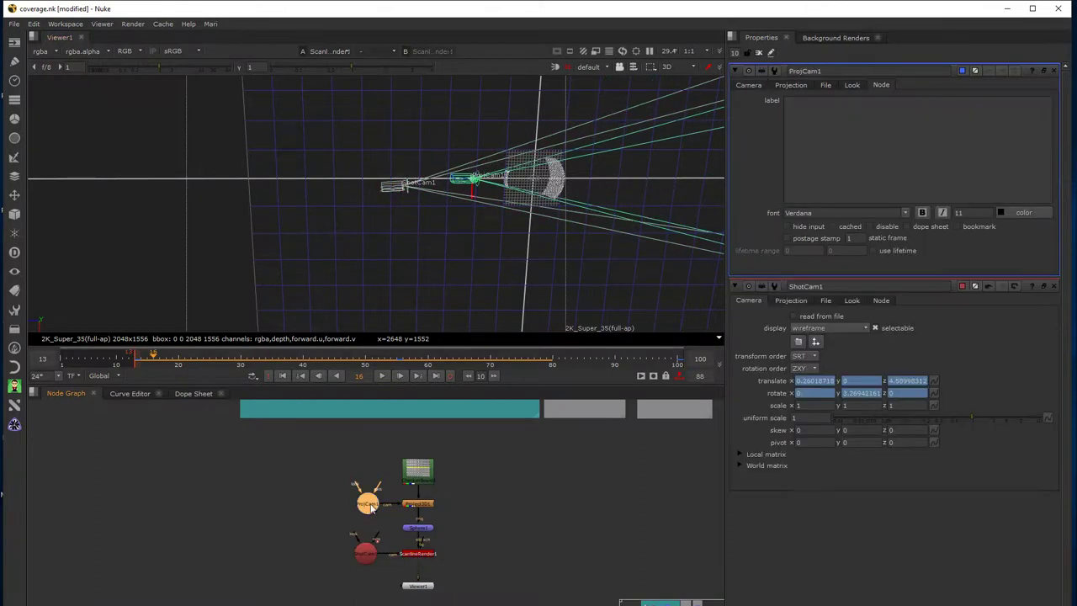
pyautogui.press('Delete')
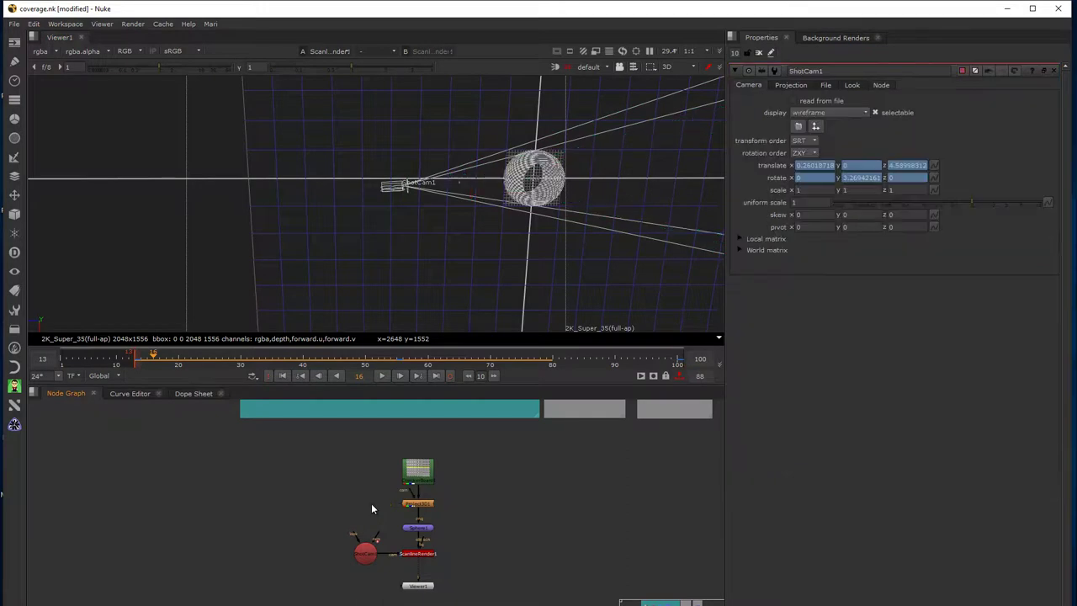
# - Copy ShotCam1 at frame 13 and paste the duplicate camera into an empty area of the node graph
pyautogui.moveTo(365, 553); pyautogui.dragTo(360, 551)
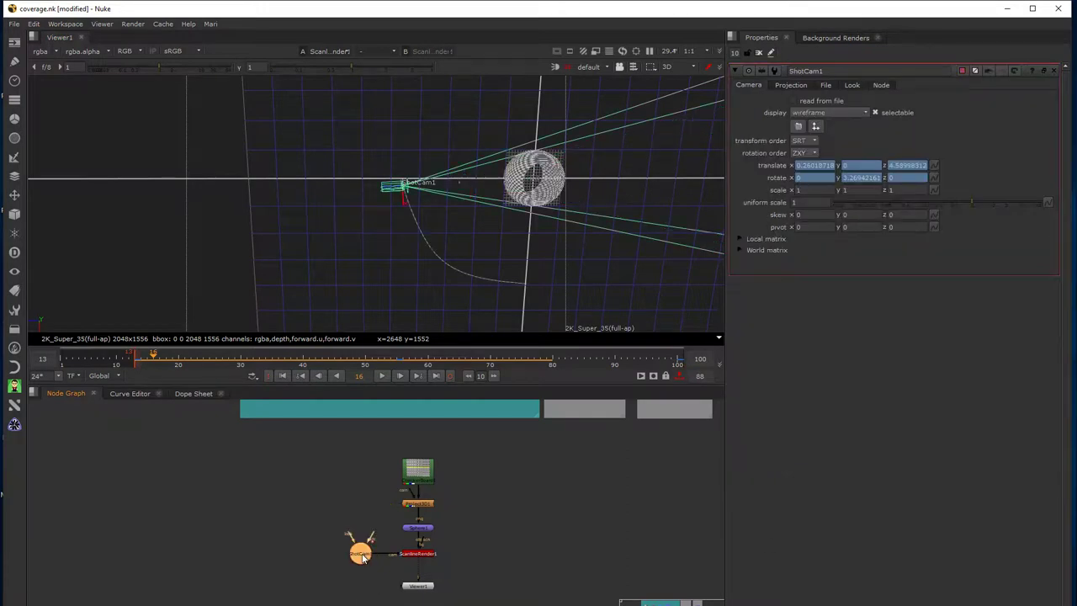
pyautogui.click(283, 375)
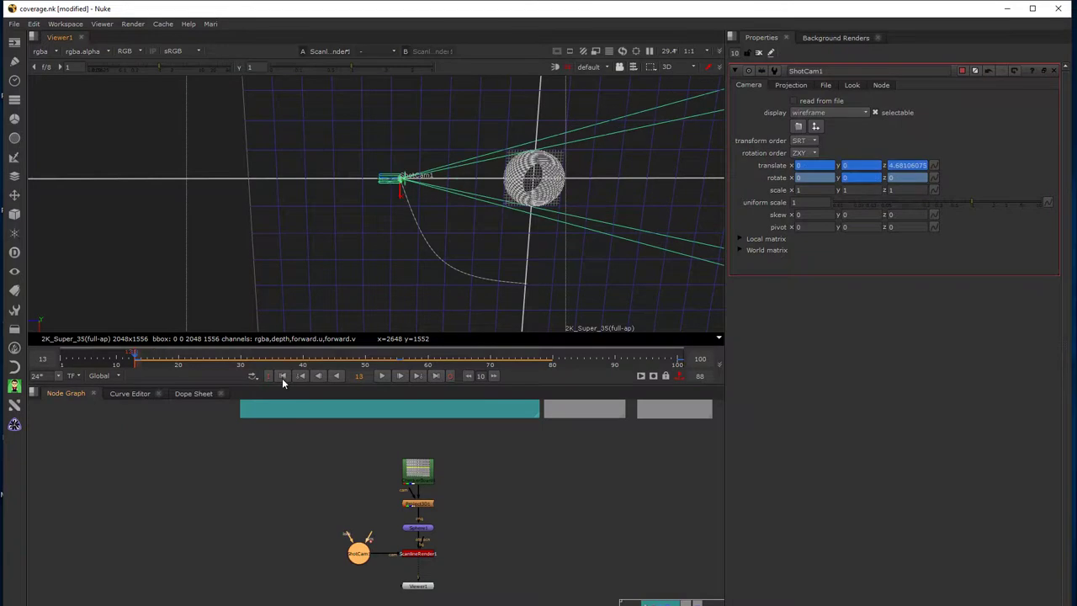
pyautogui.rightClick(358, 557)
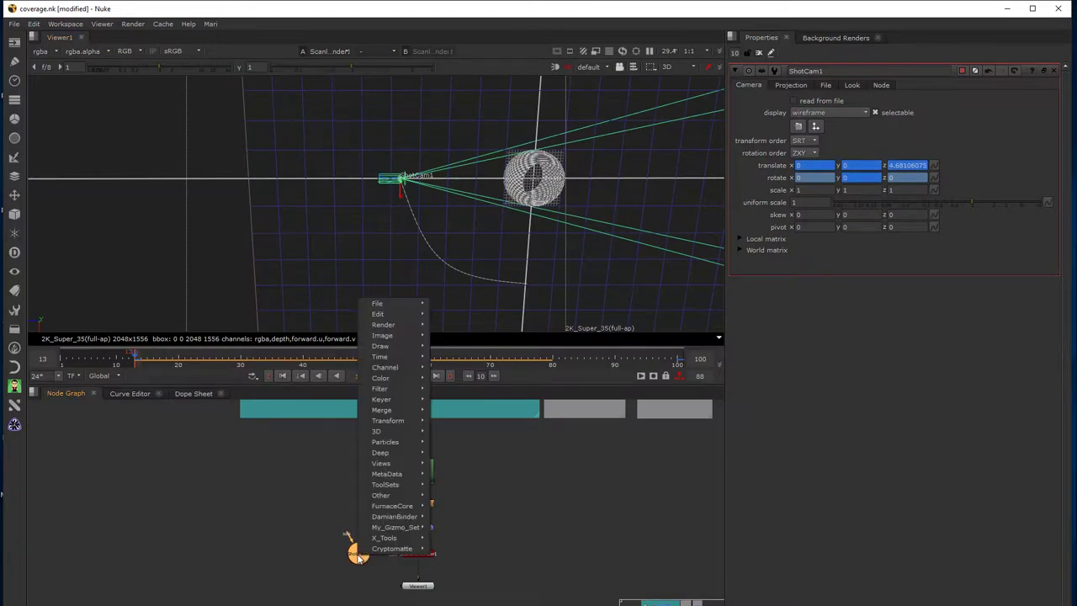
pyautogui.moveTo(378, 314)
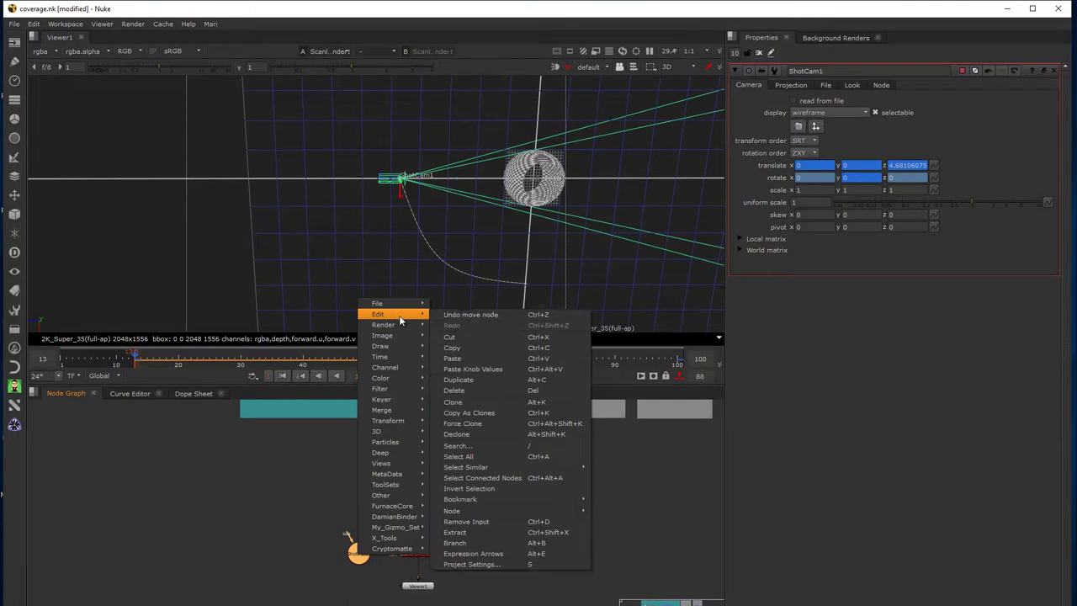
pyautogui.click(463, 345)
pyautogui.click(292, 531)
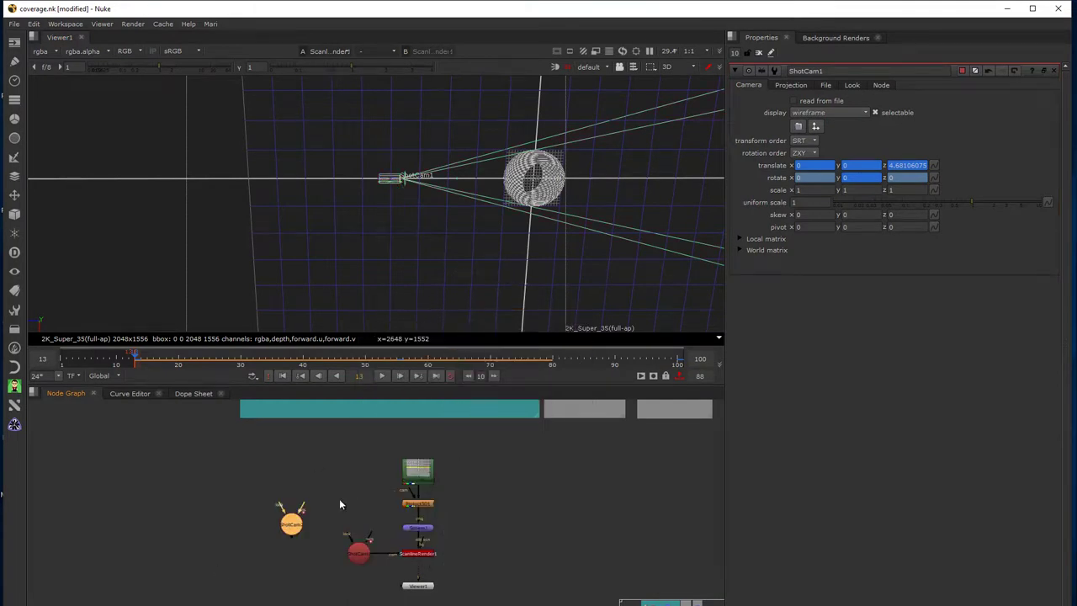
pyautogui.hotkey('ctrl', 'v')
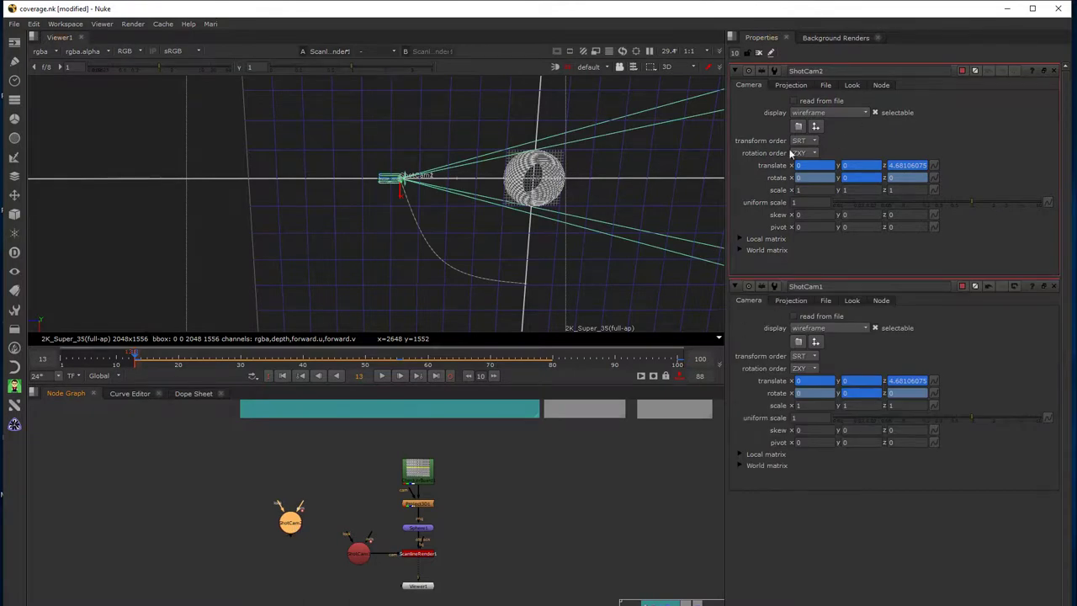
# - Rename the duplicated camera ProjCam13 and set its node color to light blue
pyautogui.doubleClick(848, 74)
pyautogui.write('Proj')
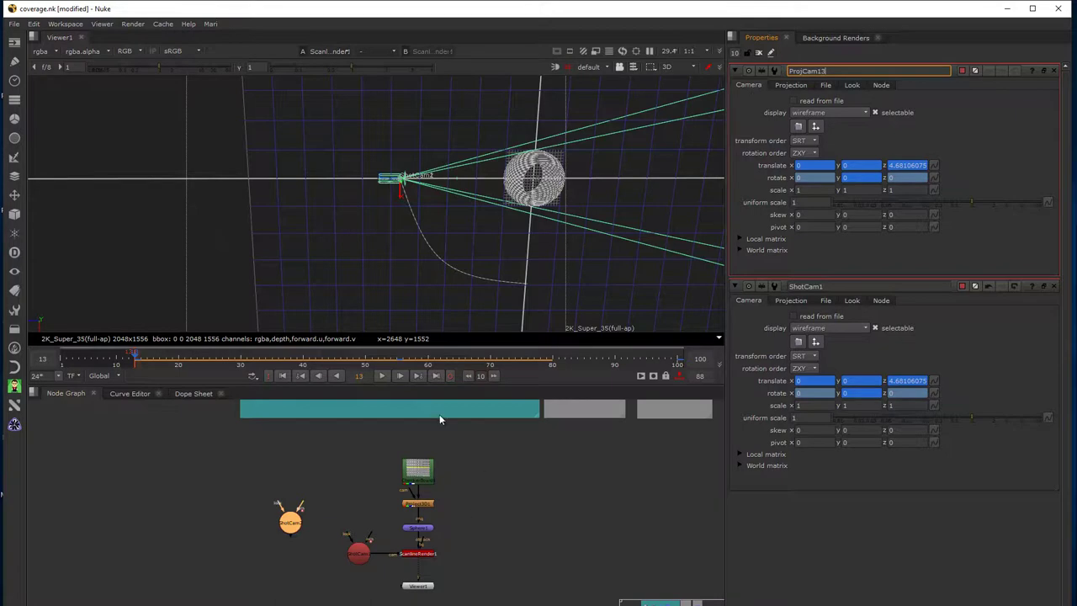
pyautogui.click(224, 457)
pyautogui.click(289, 521)
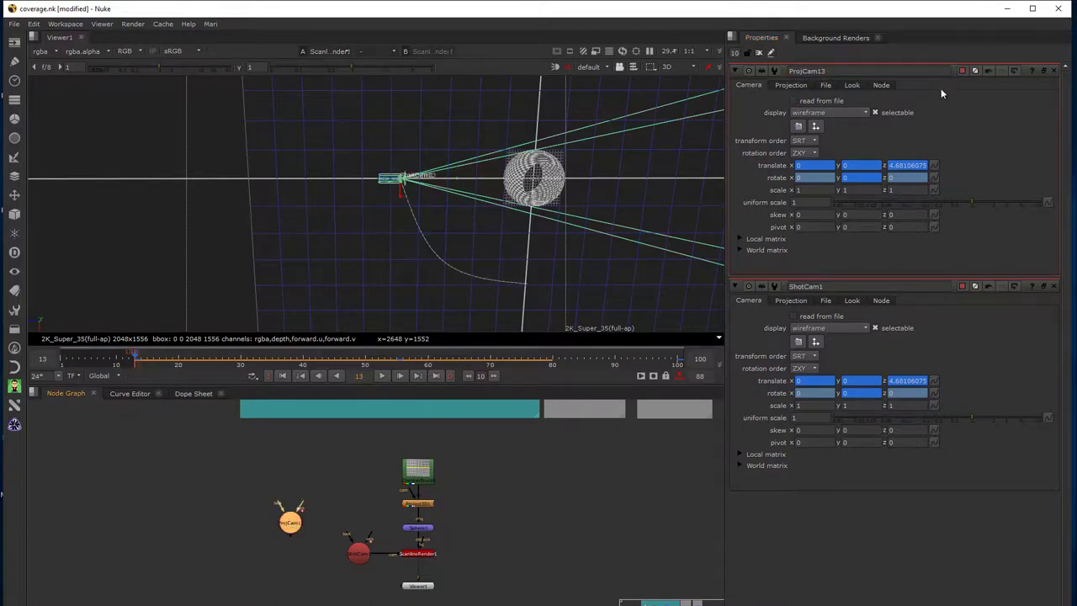
pyautogui.click(962, 71)
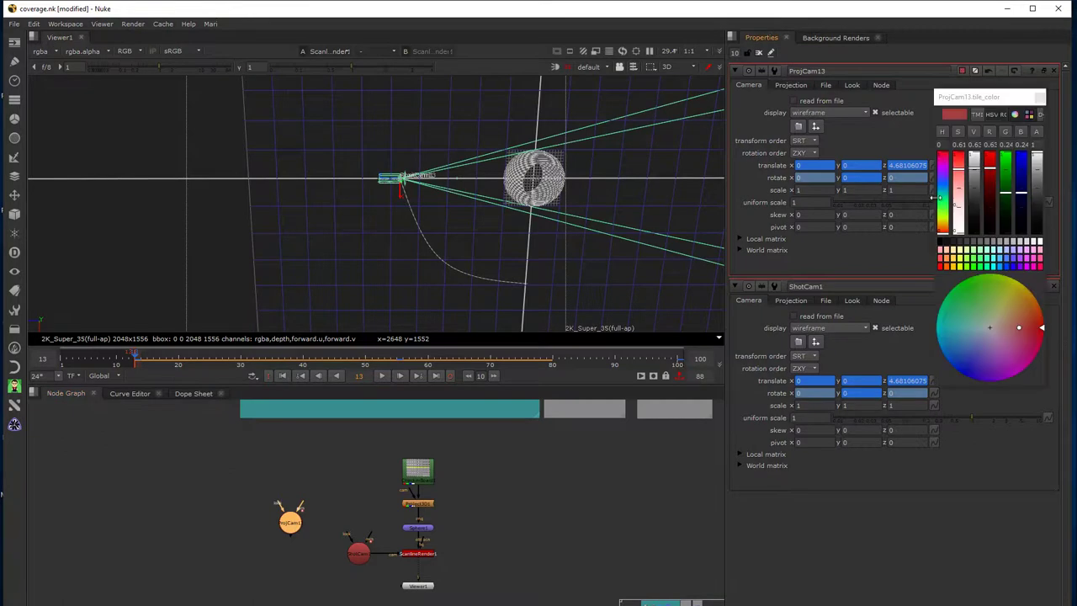
pyautogui.click(999, 265)
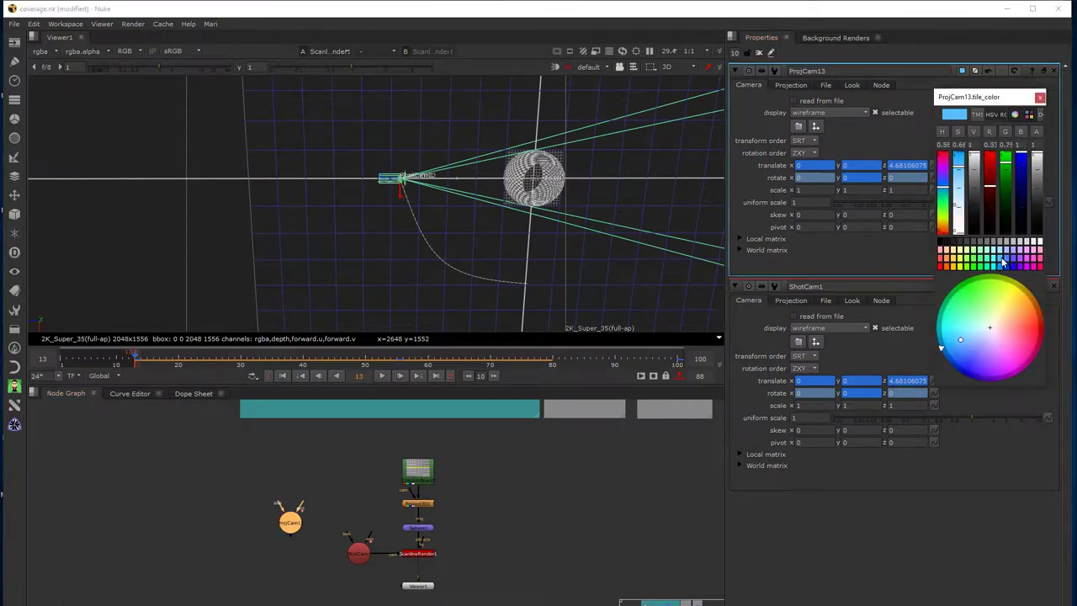
# - Place ProjCam13 beside Project3D1 and connect it to Project3D1's cam input
pyautogui.moveTo(276, 525); pyautogui.dragTo(323, 497)
pyautogui.click(313, 522)
pyautogui.moveTo(404, 499); pyautogui.dragTo(359, 510)
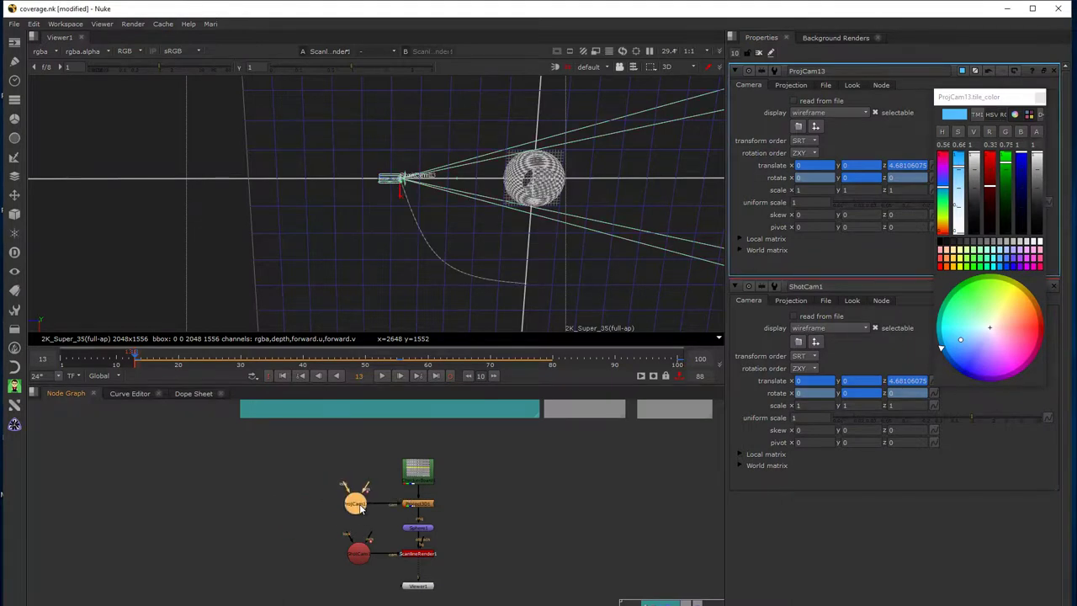
pyautogui.click(363, 560)
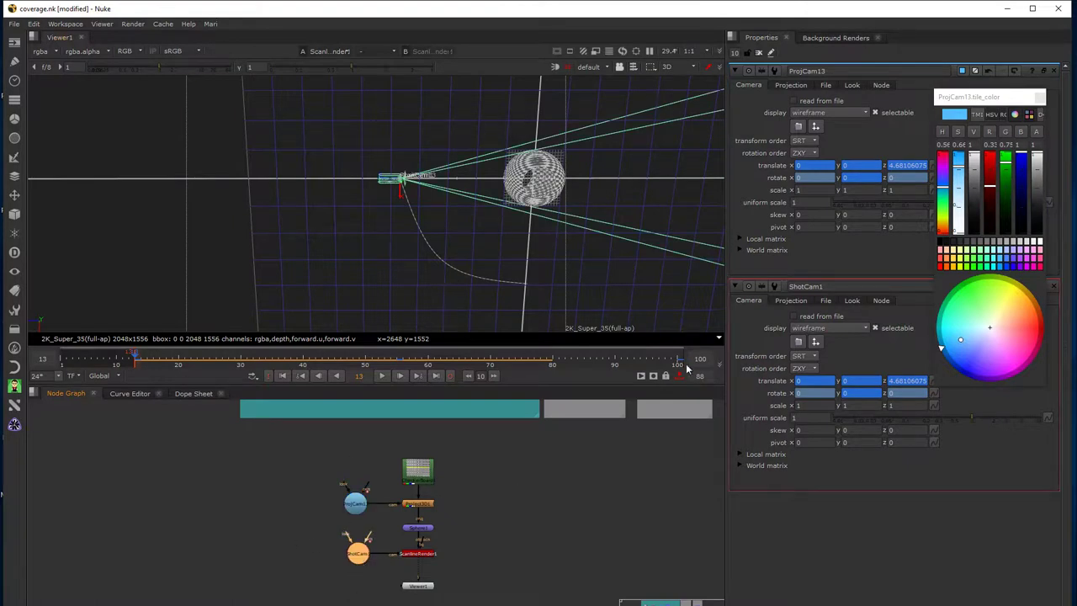
# - Set Project3D1's project on option to front and close the node color picker
pyautogui.doubleClick(432, 504)
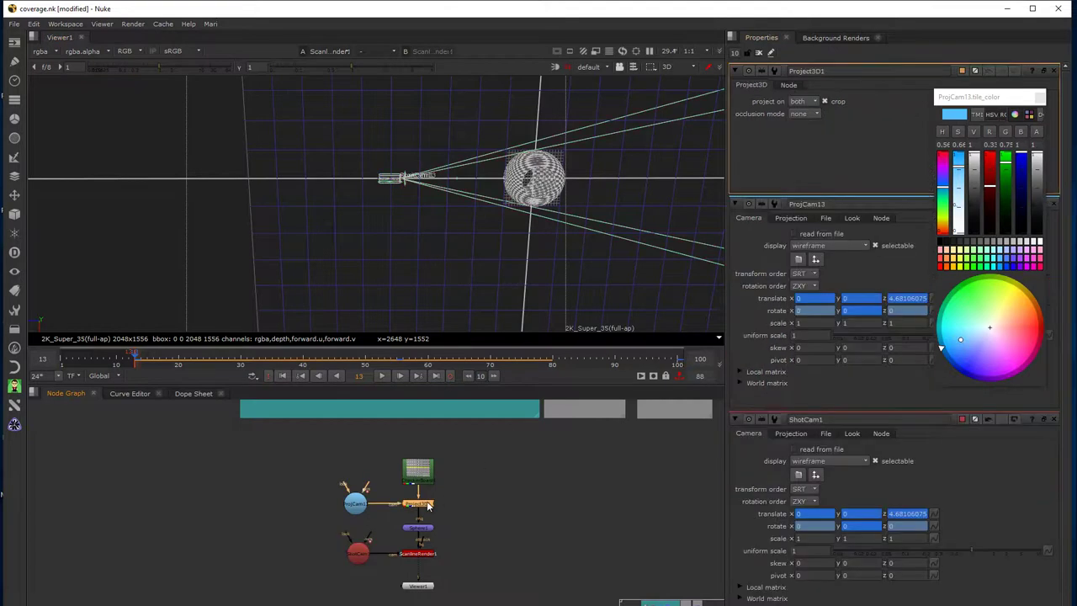
pyautogui.click(810, 112)
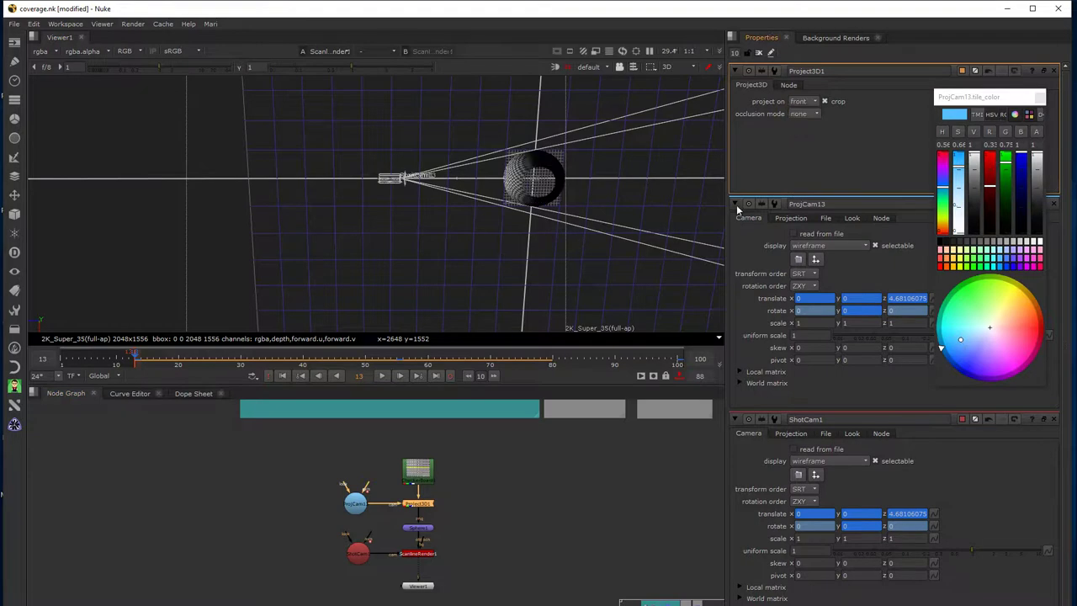
pyautogui.click(1040, 97)
# - Align the ShotCam1 node beneath ProjCam13 and show the 2D render at frame 13
pyautogui.click(283, 528)
pyautogui.click(363, 558)
pyautogui.click(214, 522)
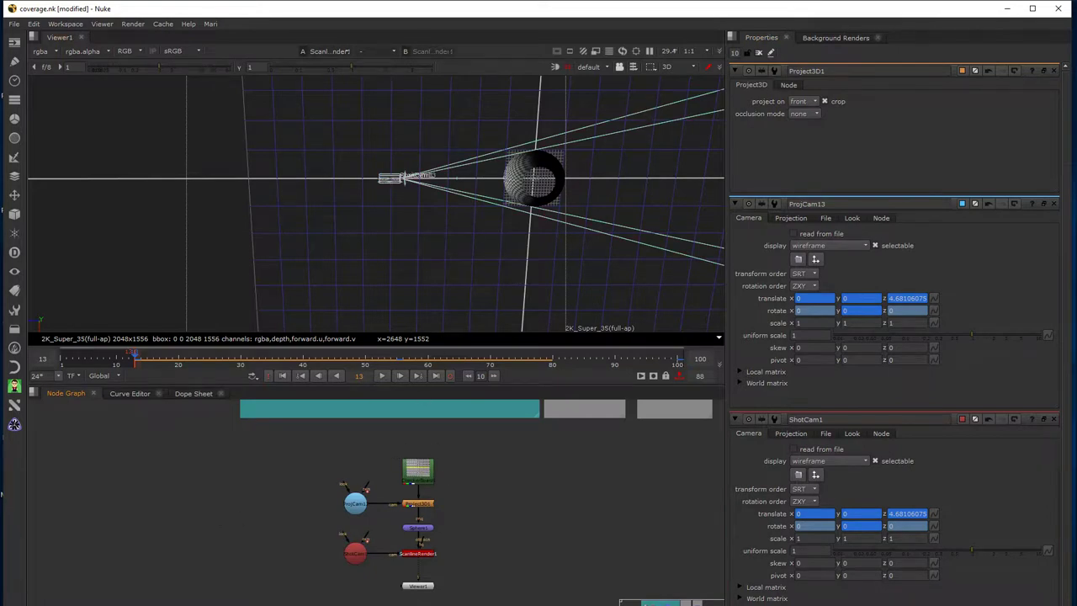
pyautogui.click(667, 67)
pyautogui.click(678, 79)
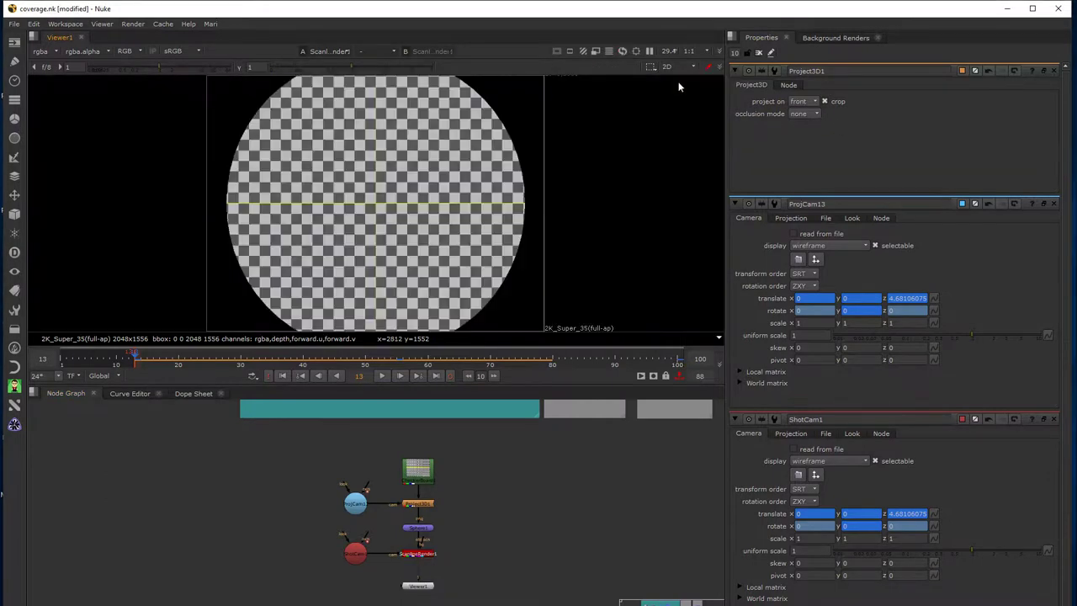
# - Check the projected checkerboard over several frames in the 2D render, and follow the motion of both cameras in the 3D view
pyautogui.moveTo(134, 354); pyautogui.dragTo(352, 371)
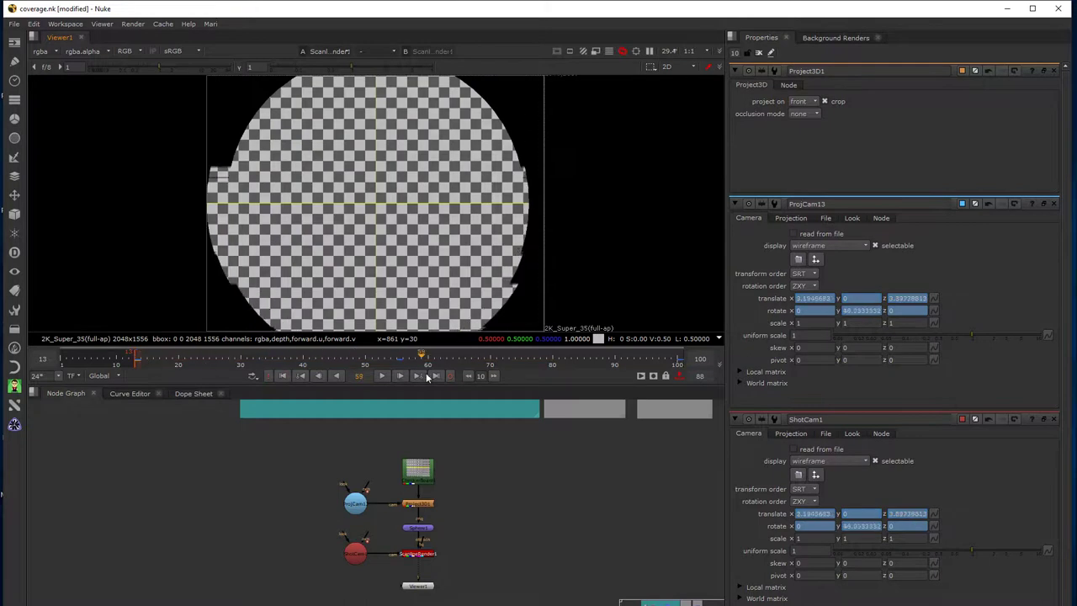
pyautogui.click(260, 362)
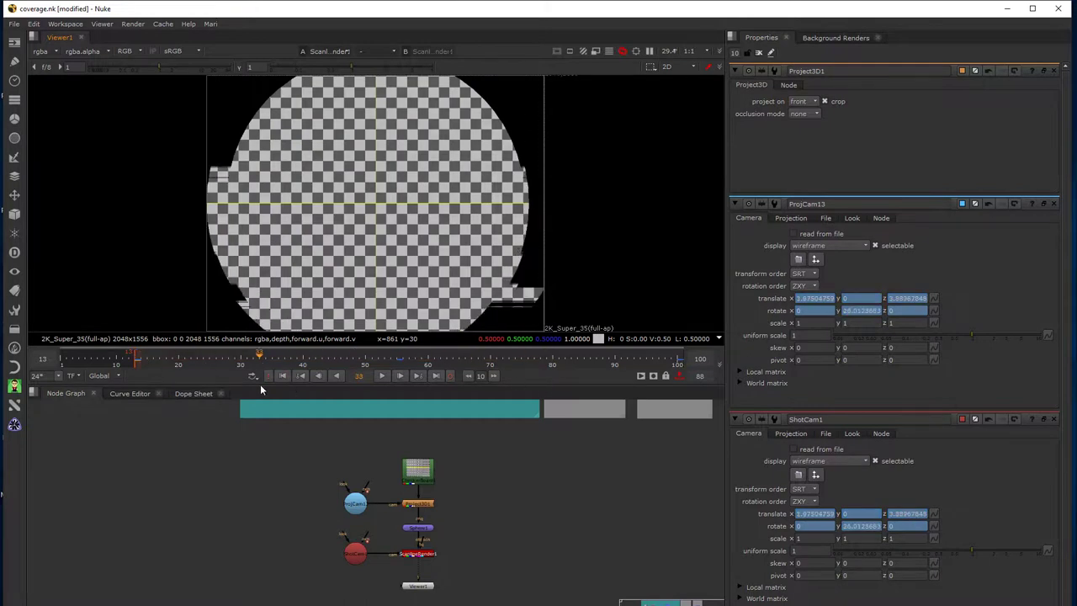
pyautogui.click(678, 67)
pyautogui.click(679, 95)
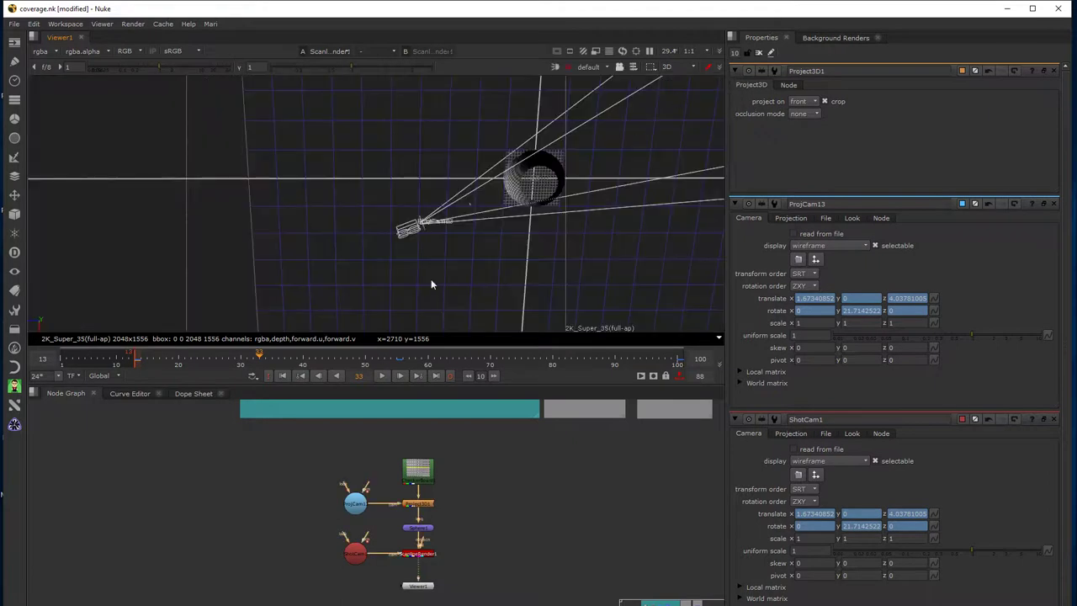
pyautogui.moveTo(148, 362); pyautogui.dragTo(282, 376)
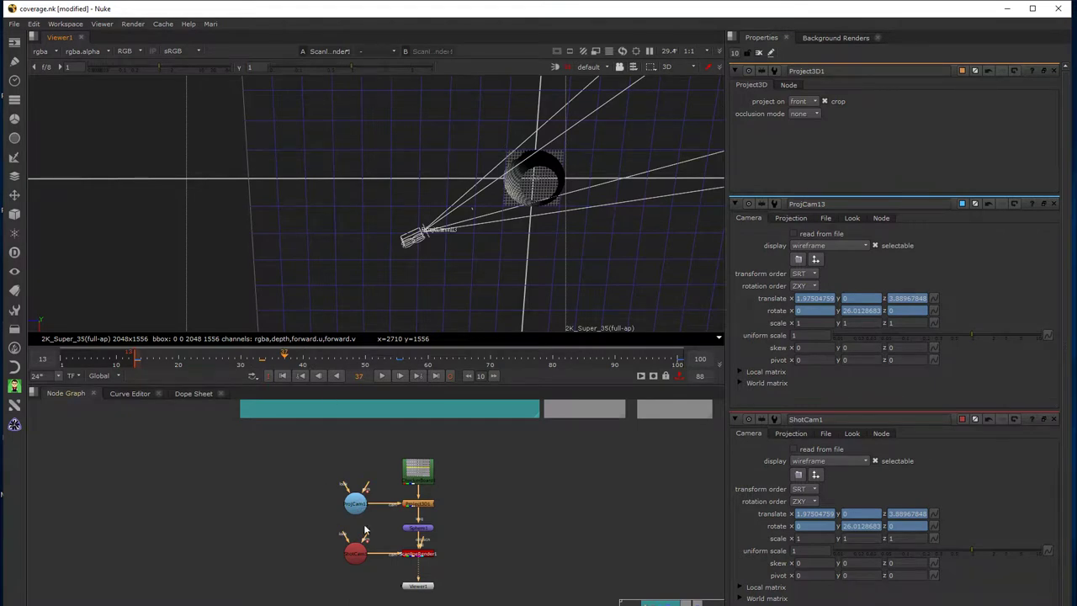
# - Freeze ProjCam13 at its frame 13 position by deleting all of its animation
pyautogui.click(283, 376)
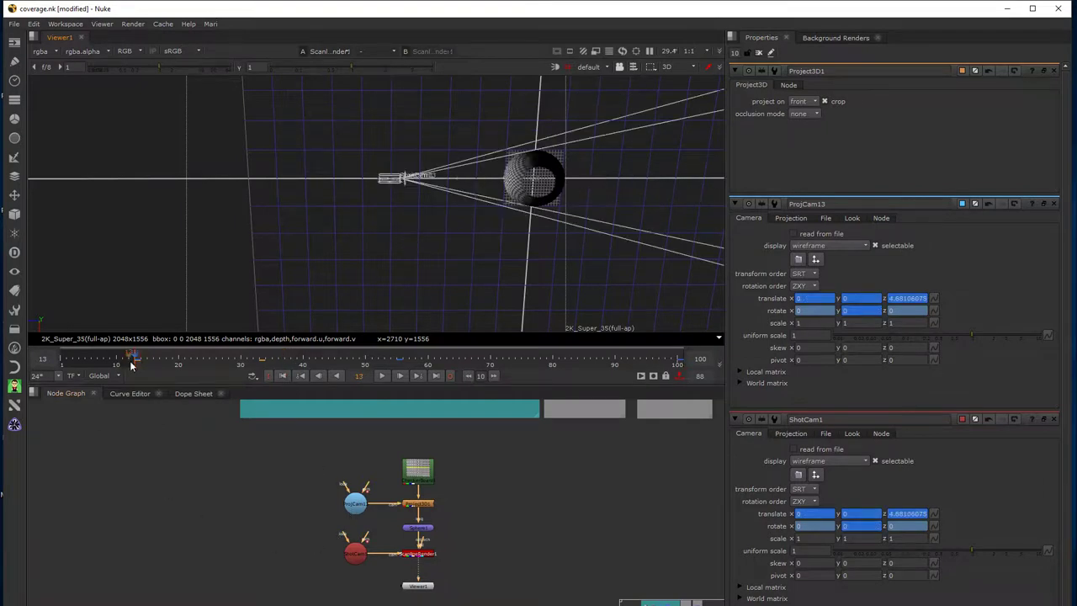
pyautogui.doubleClick(358, 504)
pyautogui.rightClick(988, 153)
pyautogui.click(1006, 205)
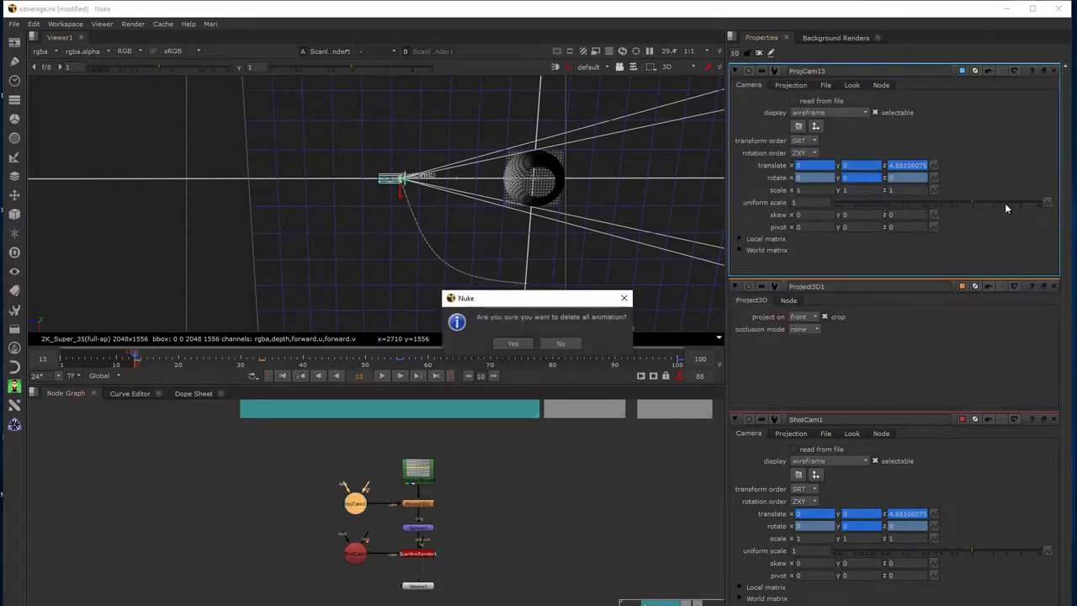
pyautogui.click(513, 344)
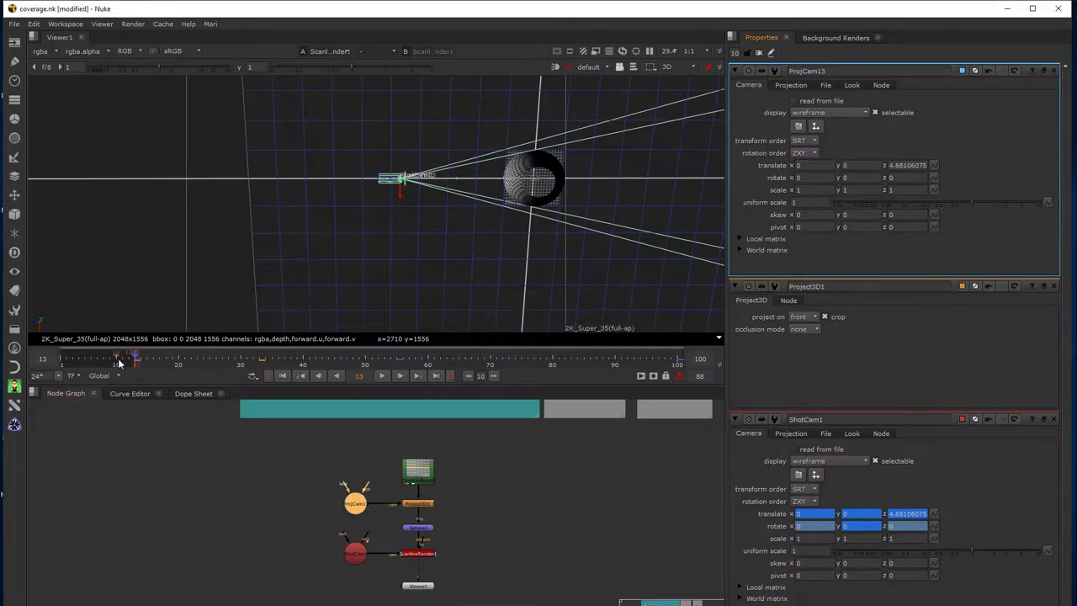
# - Examine the ProjCam13 projection on the sphere in the 3D view while scrubbing ShotCam1 to frame 48
pyautogui.moveTo(139, 360); pyautogui.dragTo(289, 411)
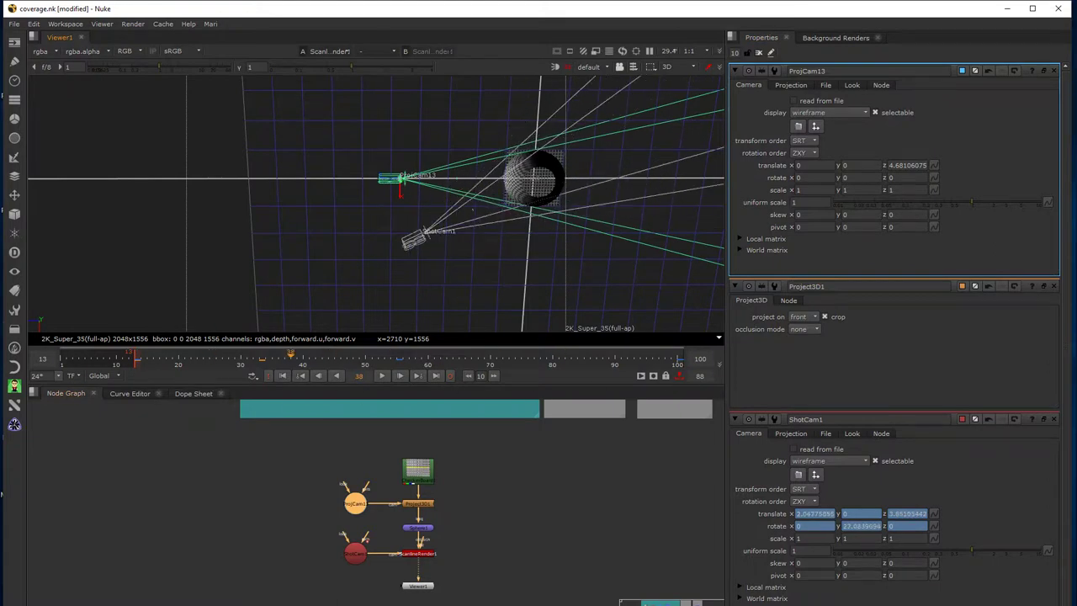
pyautogui.keyDown('ctrl'); pyautogui.moveTo(589, 194); pyautogui.dragTo(569, 184); pyautogui.keyUp('ctrl')
pyautogui.keyDown('ctrl'); pyautogui.moveTo(410, 187); pyautogui.dragTo(543, 228); pyautogui.keyUp('ctrl')
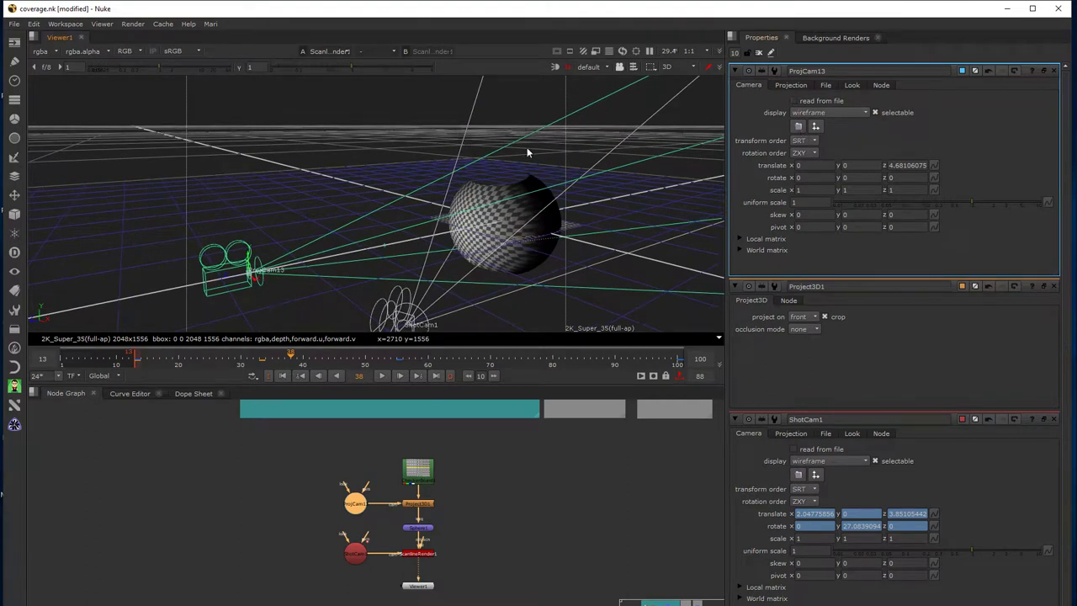
pyautogui.scroll(2, 510, 241)
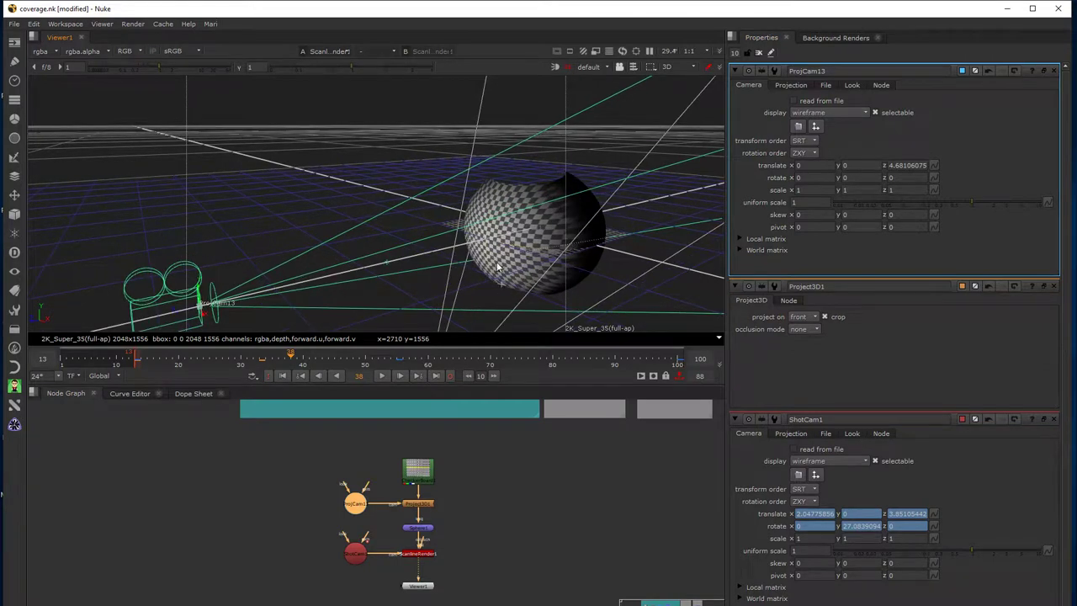
pyautogui.scroll(1, 539, 275)
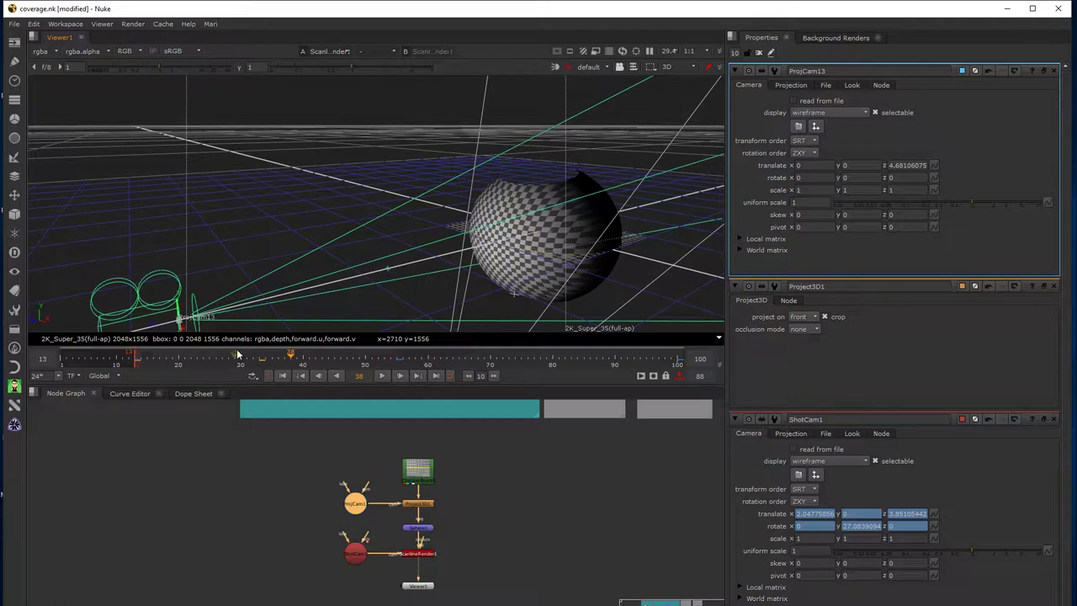
pyautogui.click(302, 359)
pyautogui.moveTo(302, 358); pyautogui.dragTo(353, 356)
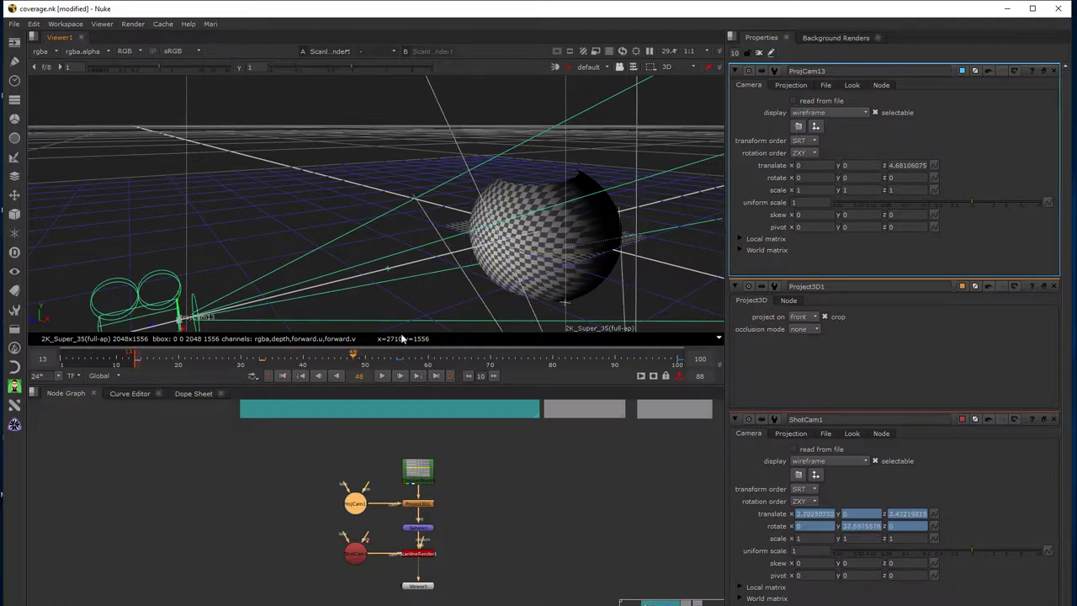
# - Look through ShotCam1 with the 3D view locked to it and scrub between frames 13 and 59 to examine the projection's coverage
pyautogui.click(596, 67)
pyautogui.click(604, 89)
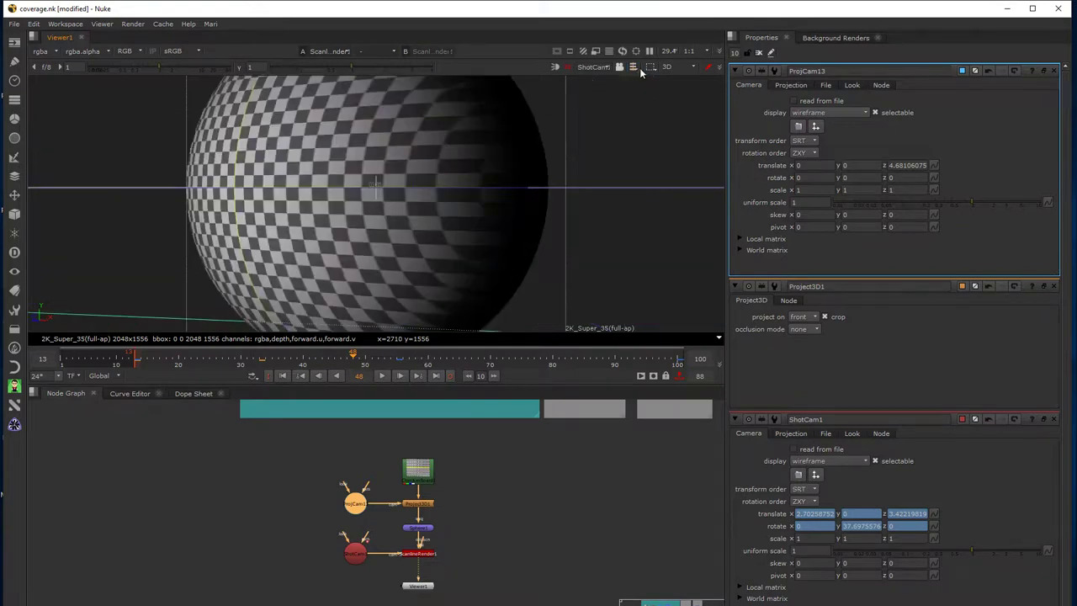
pyautogui.click(622, 68)
pyautogui.moveTo(217, 359); pyautogui.dragTo(425, 373)
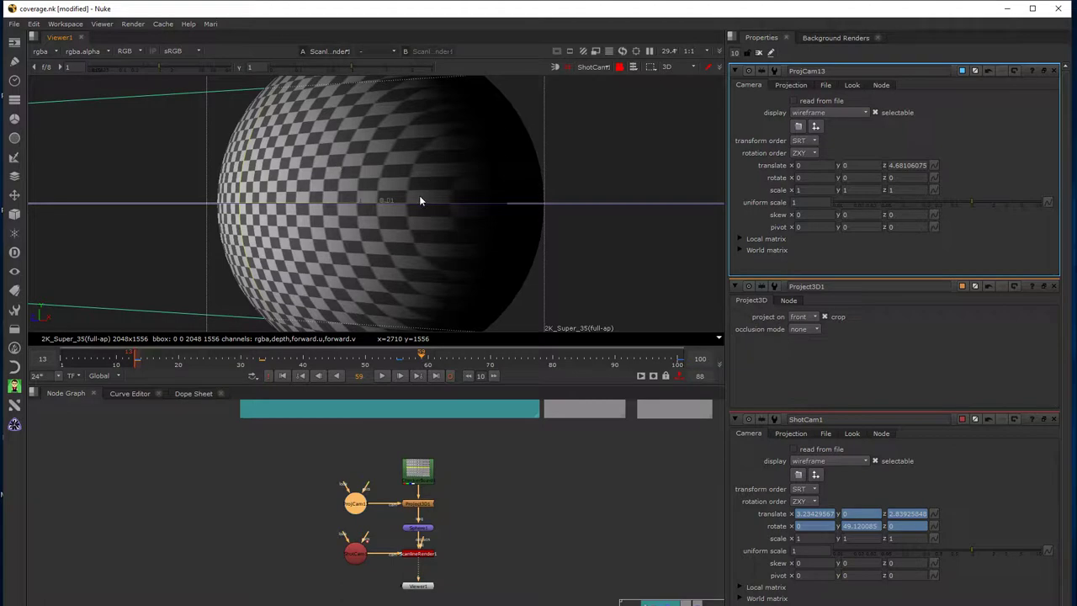
pyautogui.moveTo(422, 360); pyautogui.dragTo(137, 399)
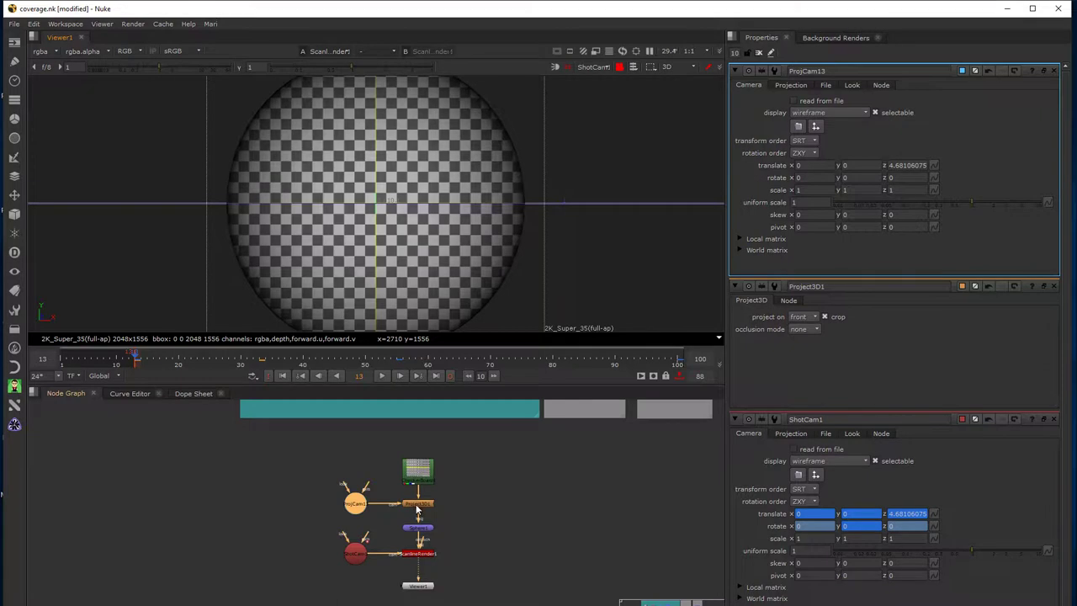
pyautogui.moveTo(250, 359); pyautogui.dragTo(365, 360)
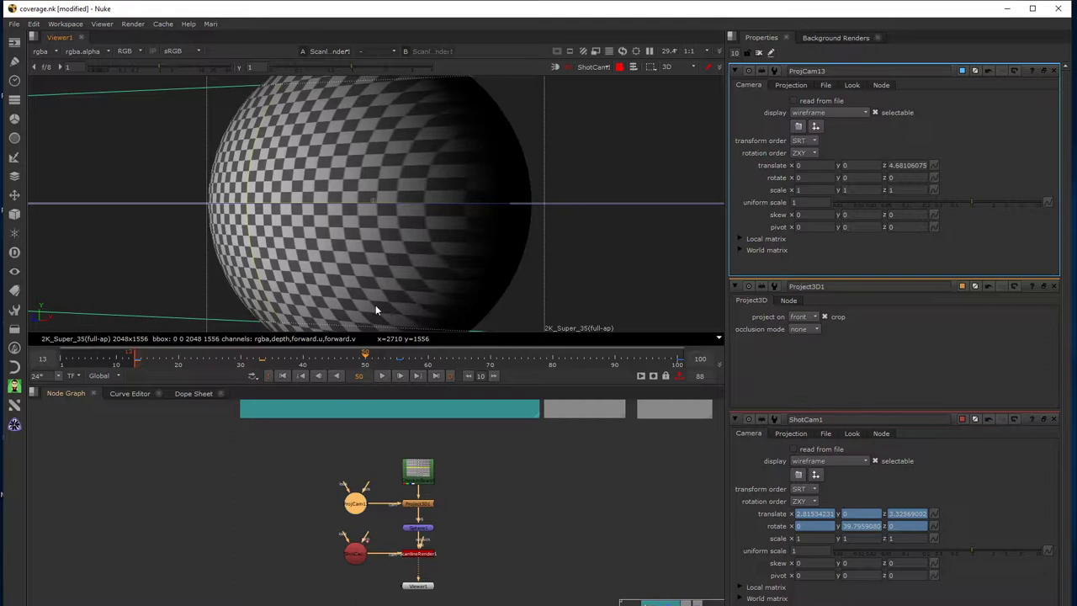
# - Compare the angles of ProjCam13 and ShotCam1 in the top view around frame 51, and return to the 3D view
pyautogui.click(588, 67)
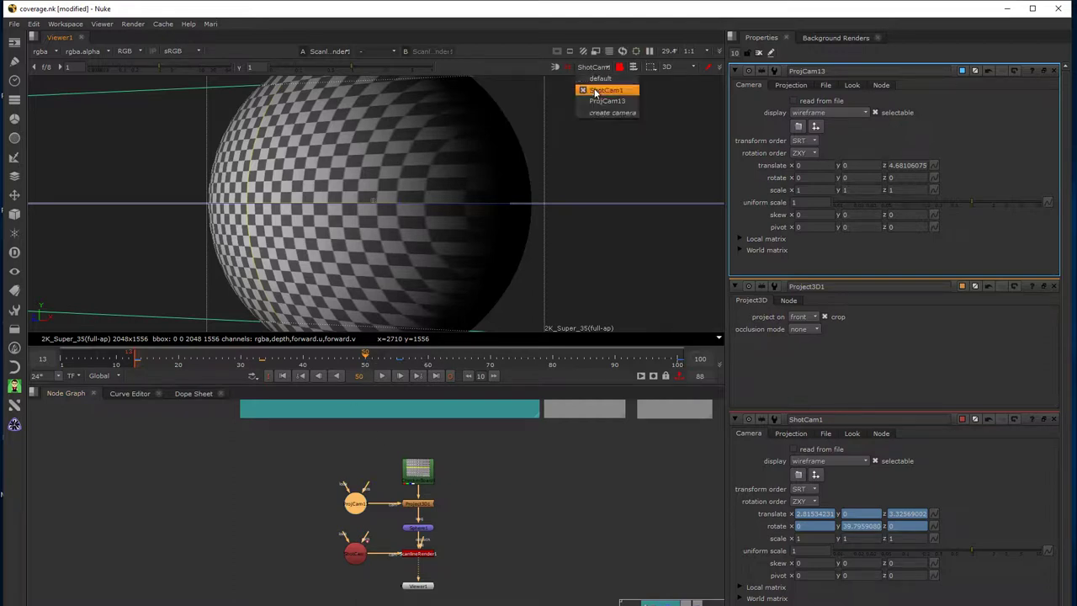
pyautogui.click(664, 68)
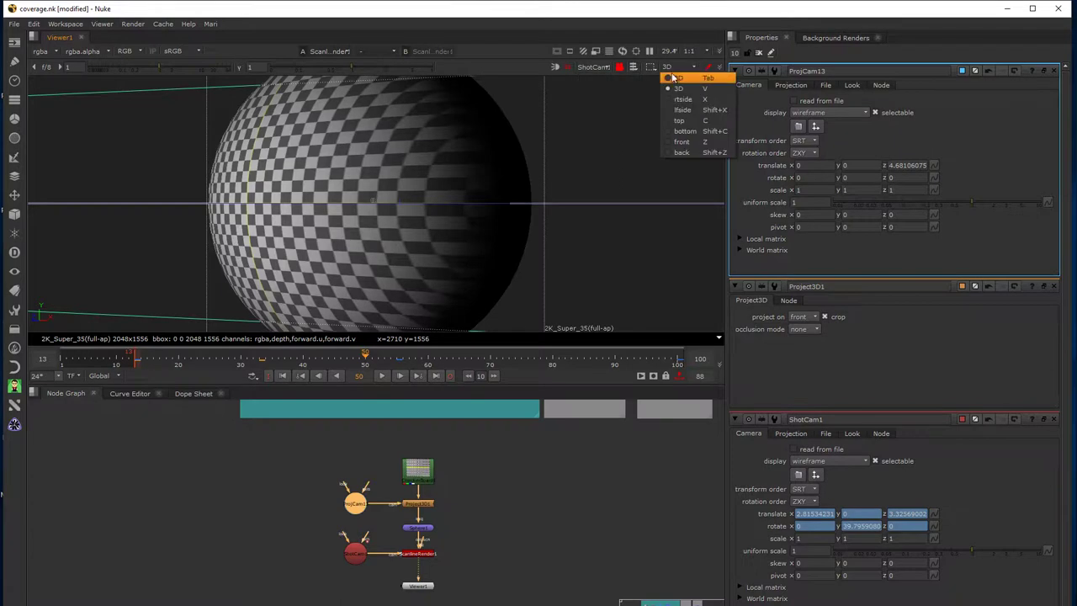
pyautogui.click(673, 122)
pyautogui.scroll(-5, 353, 233)
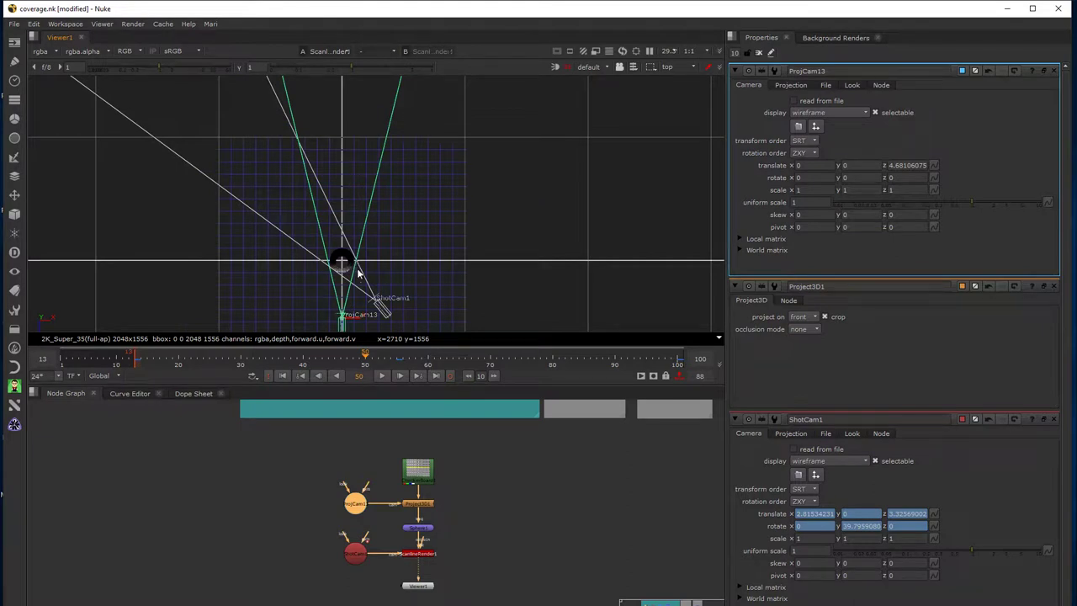
pyautogui.click(373, 360)
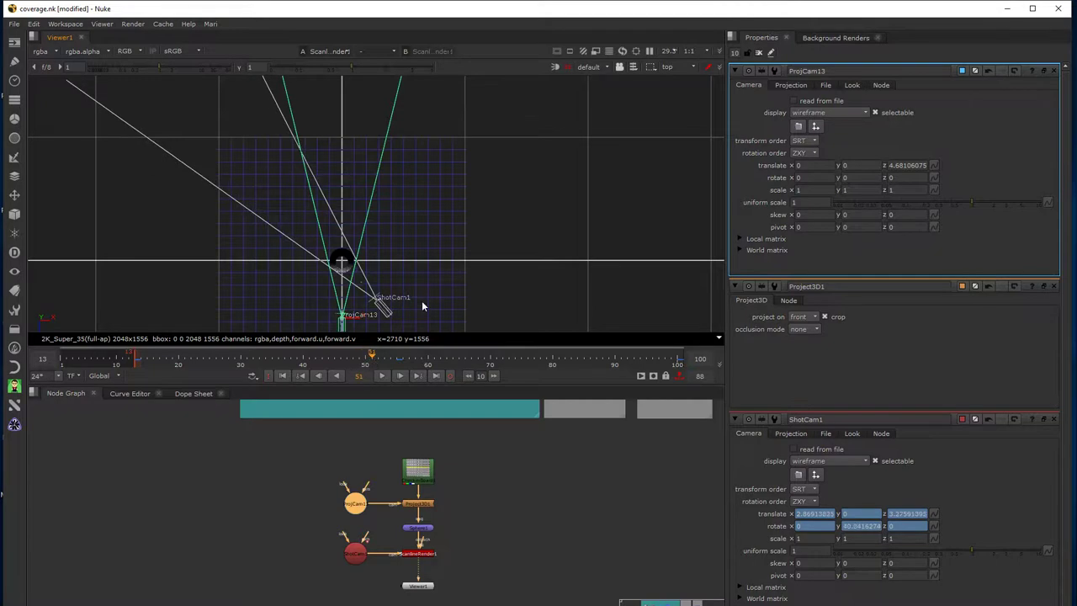
pyautogui.click(669, 66)
pyautogui.click(675, 86)
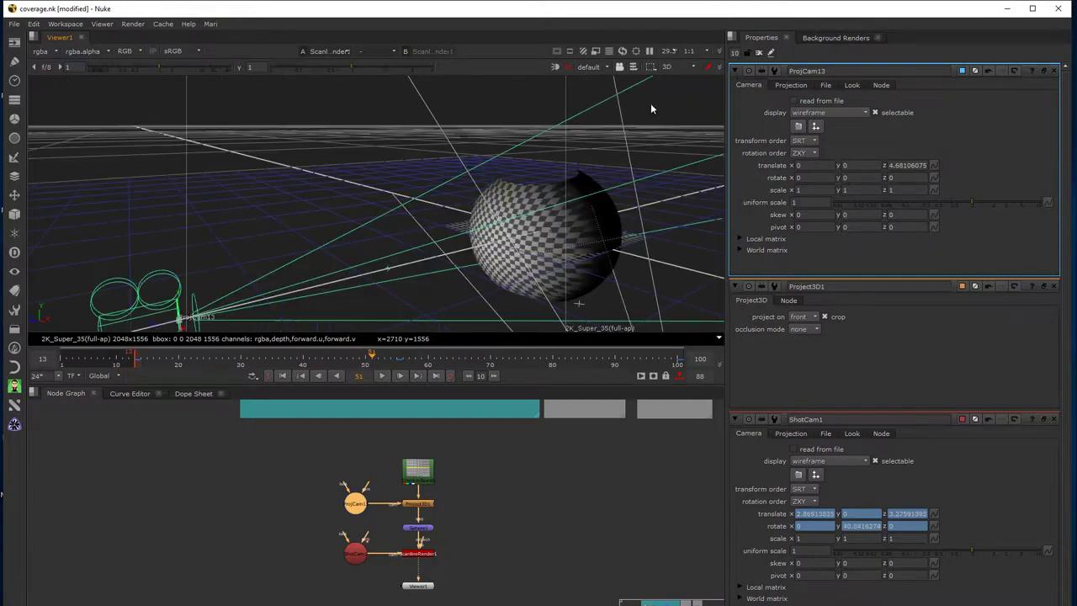
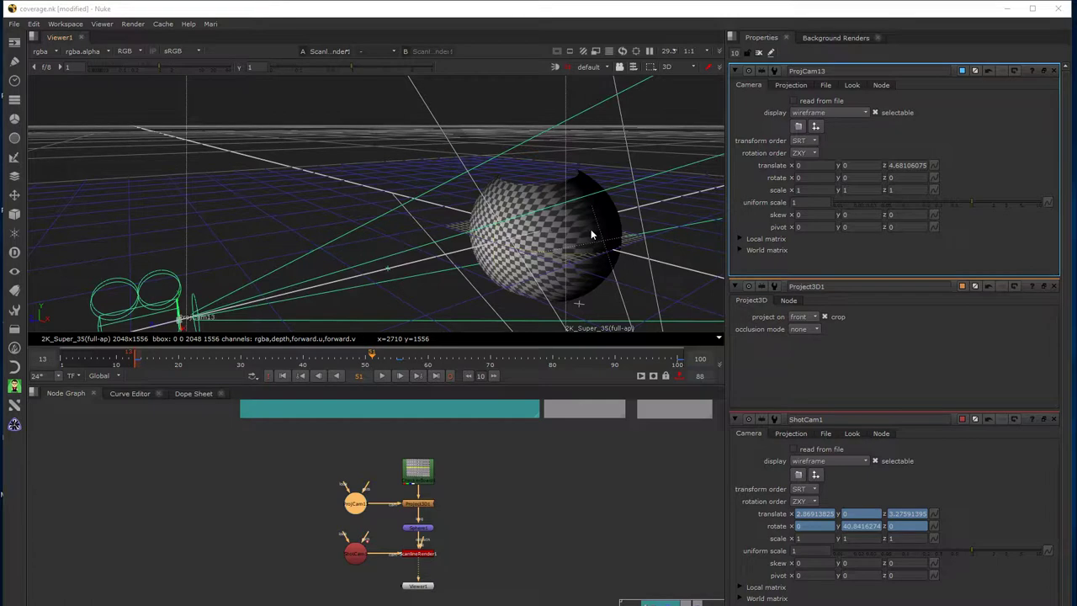
# - Go to frame 100 and paste a duplicate of ShotCam1 into empty space in the node graph
pyautogui.click(353, 562)
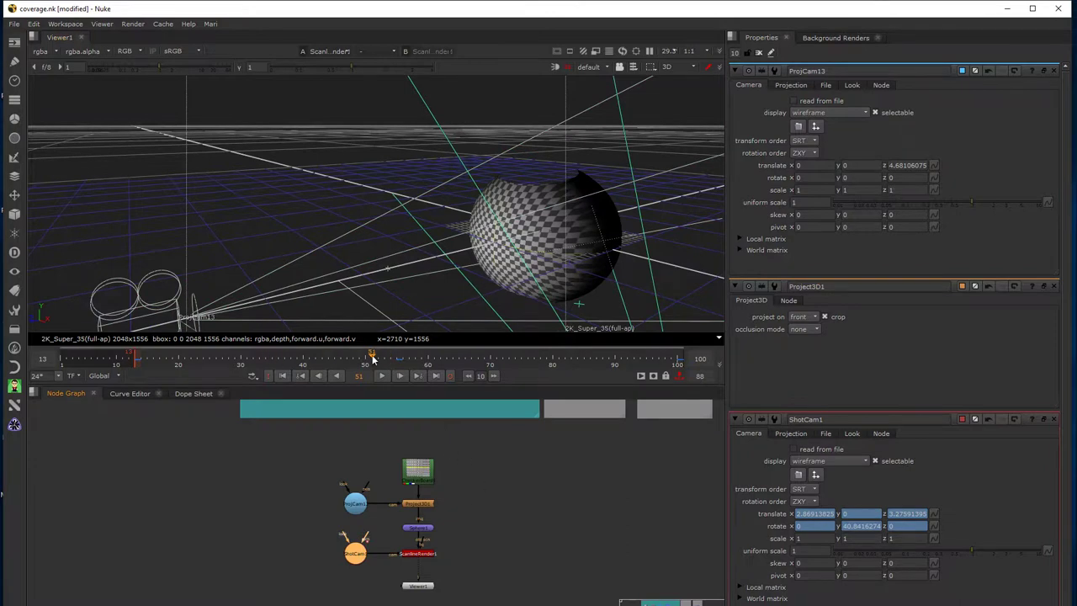
pyautogui.moveTo(373, 359); pyautogui.dragTo(678, 370)
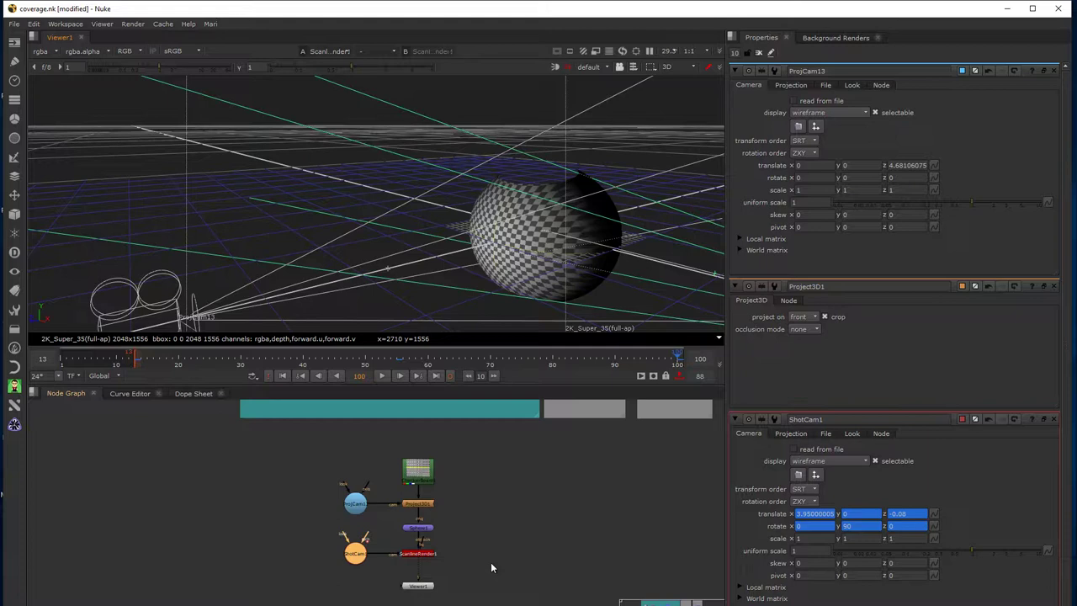
pyautogui.rightClick(357, 555)
pyautogui.press('Escape')
pyautogui.click(562, 553)
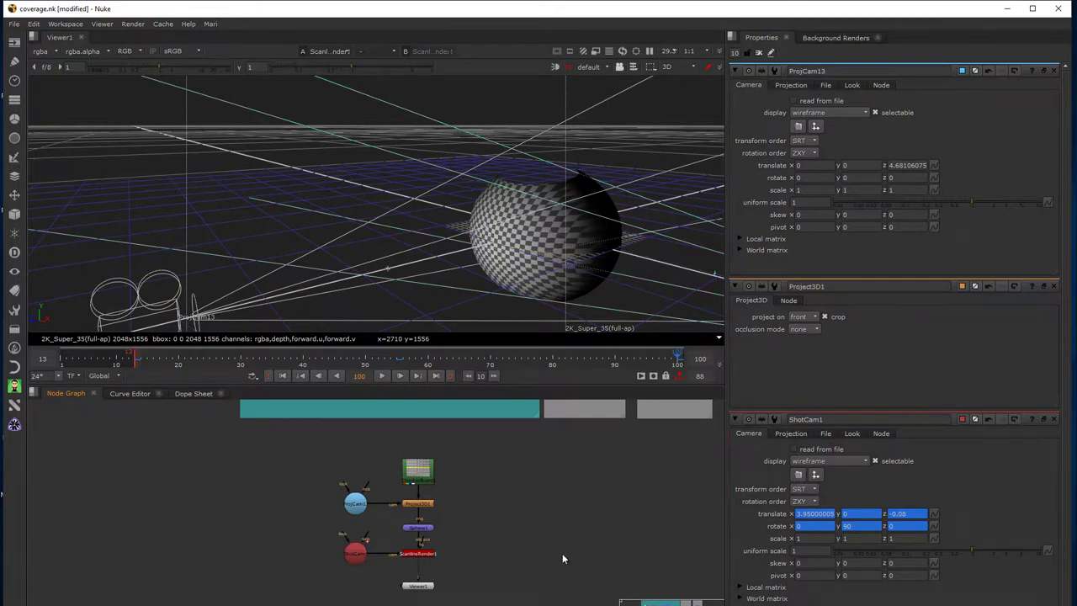
pyautogui.hotkey('ctrl', 'v')
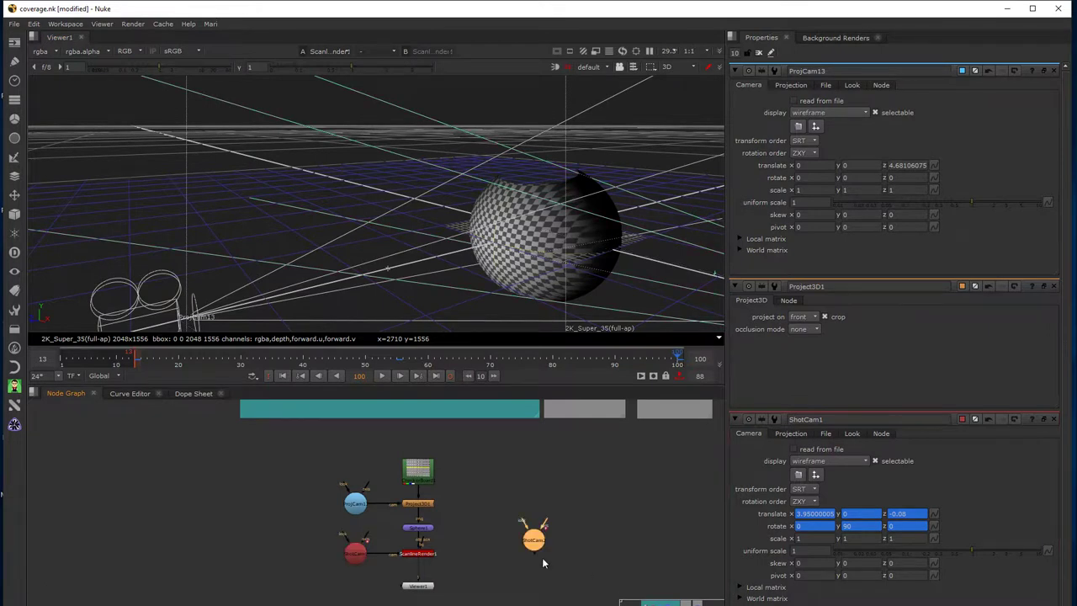
# - Rename the duplicated camera ProjCam100 and move its node slightly away from the main node column
pyautogui.doubleClick(535, 539)
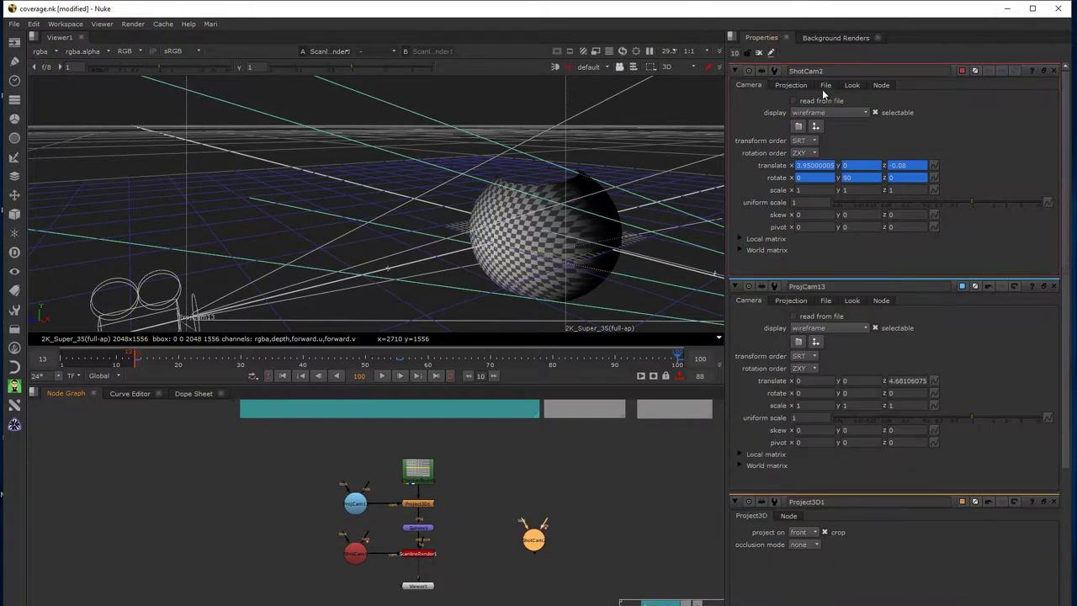
pyautogui.write('Proj')
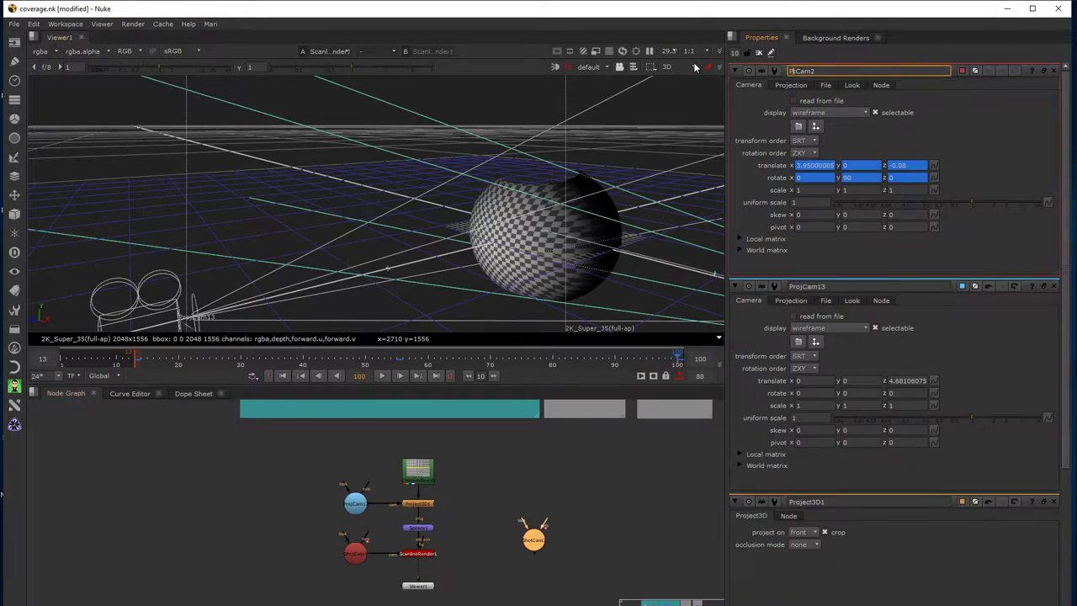
pyautogui.press('Right')
pyautogui.write('0')
pyautogui.press('Return')
pyautogui.moveTo(524, 548); pyautogui.dragTo(554, 561)
# - Duplicate the CheckerBoard, Project3D1 and Sphere1 nodes and place the copies beside the originals
pyautogui.moveTo(471, 539); pyautogui.dragTo(390, 451)
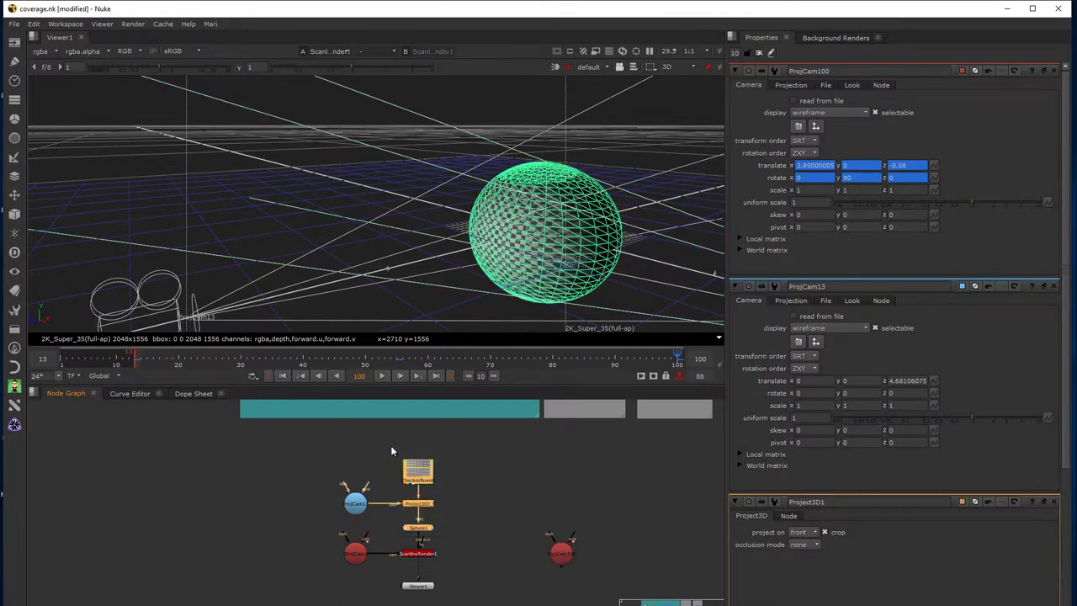
pyautogui.click(544, 481)
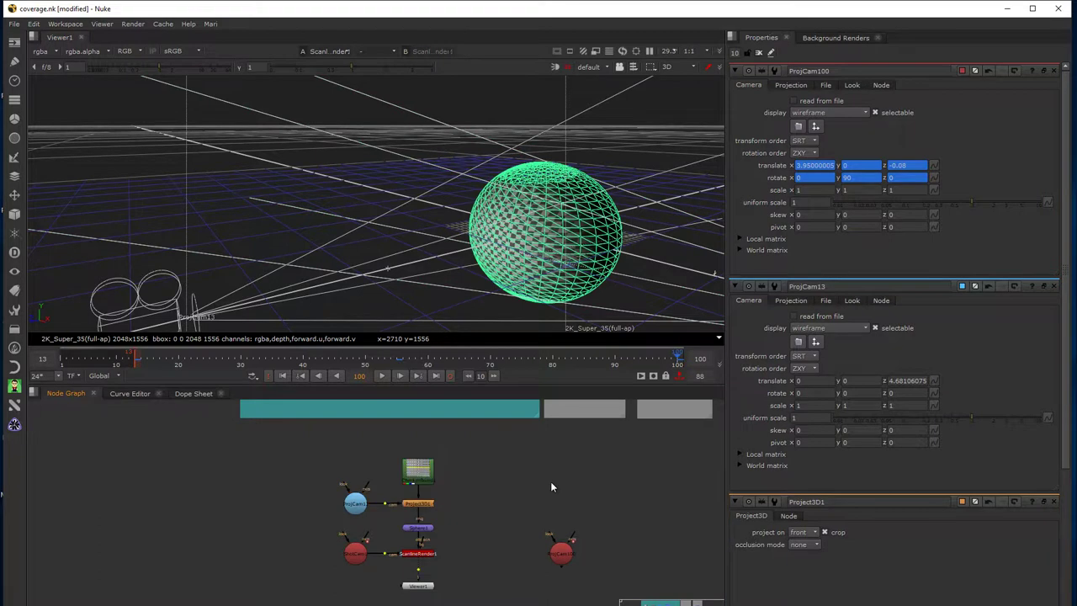
pyautogui.hotkey('ctrl', 'v')
pyautogui.moveTo(549, 508); pyautogui.dragTo(496, 499)
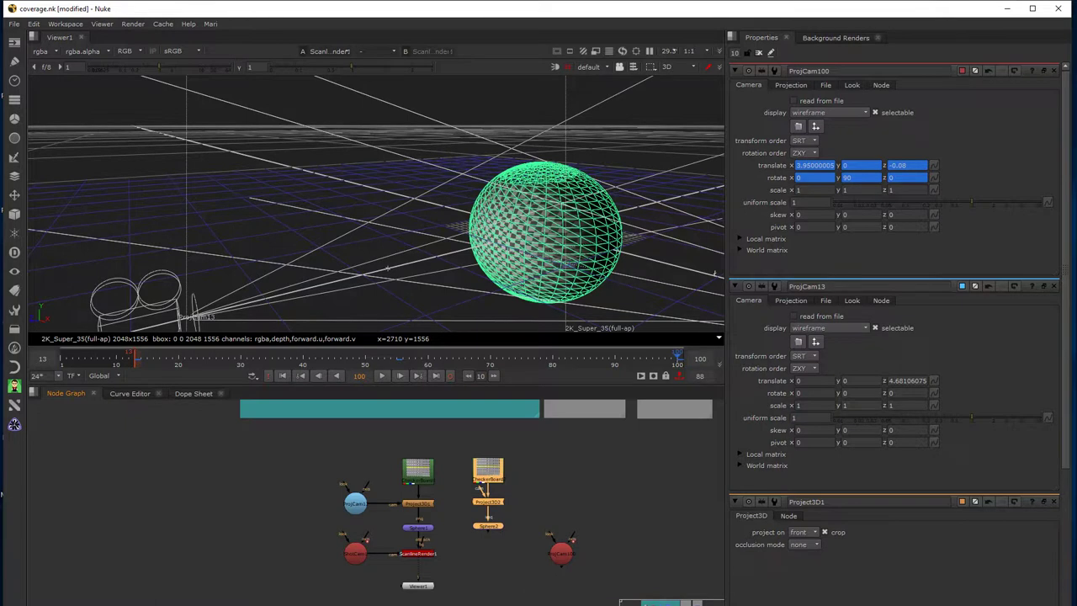
# - Move Sphere1, ShotCam1, ScanlineRender1 and the Viewer down to make room below Project3D1, and delete the duplicated sphere
pyautogui.moveTo(476, 602); pyautogui.dragTo(292, 518)
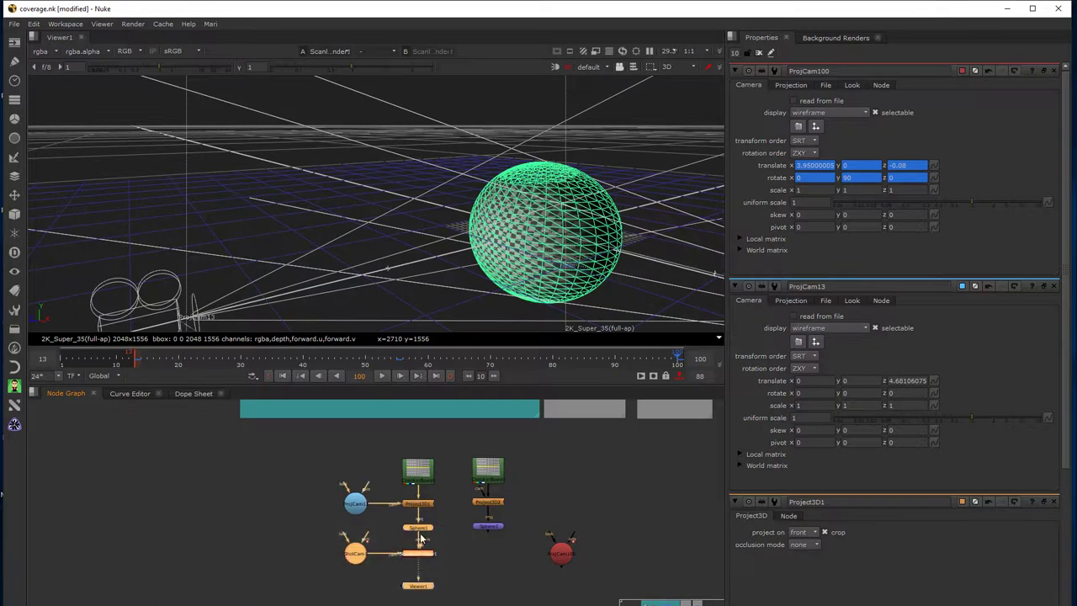
pyautogui.moveTo(427, 534); pyautogui.dragTo(428, 584)
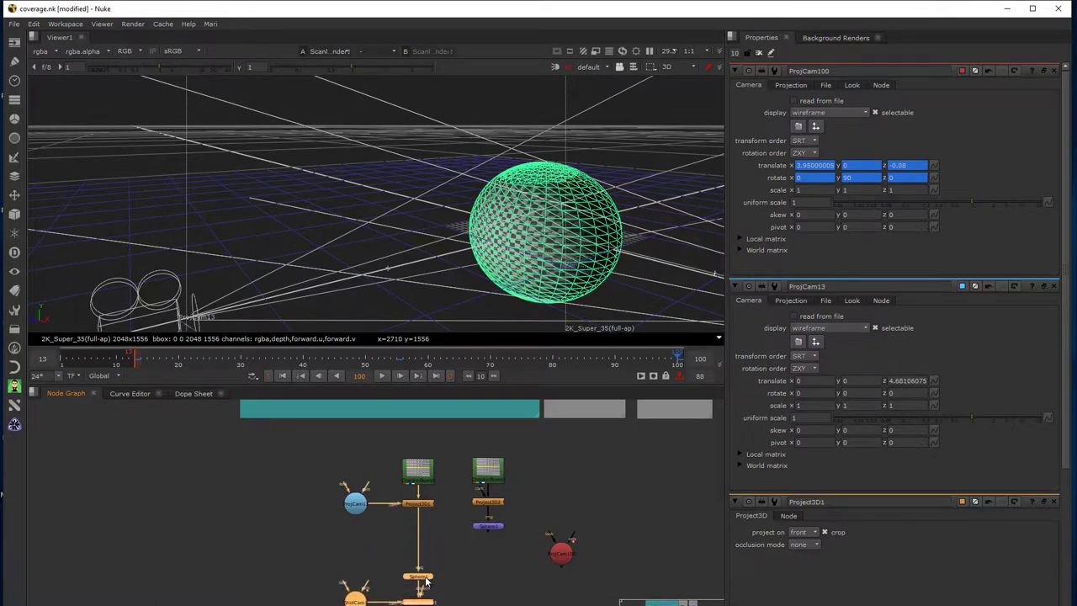
pyautogui.click(498, 527)
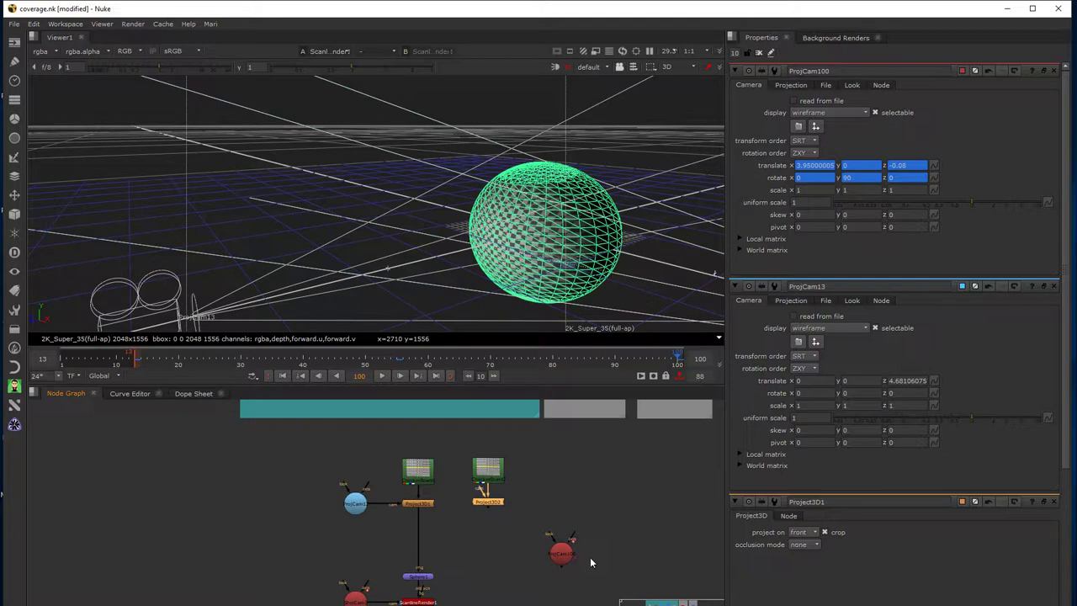
pyautogui.click(561, 555)
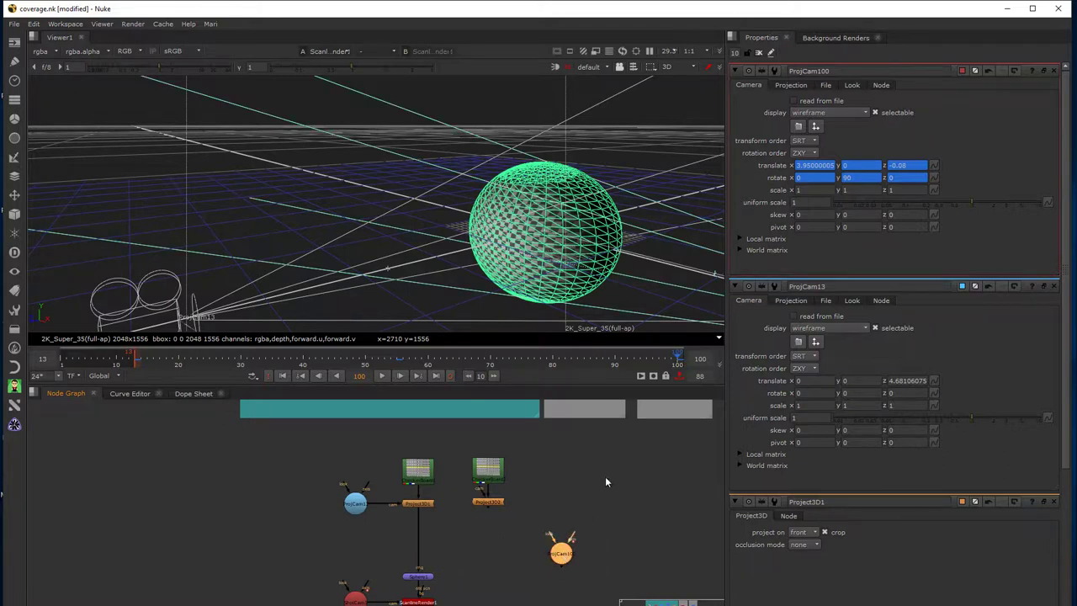
# - Remove the animation from all knobs of ProjCam100 and change its node color to light blue
pyautogui.rightClick(986, 141)
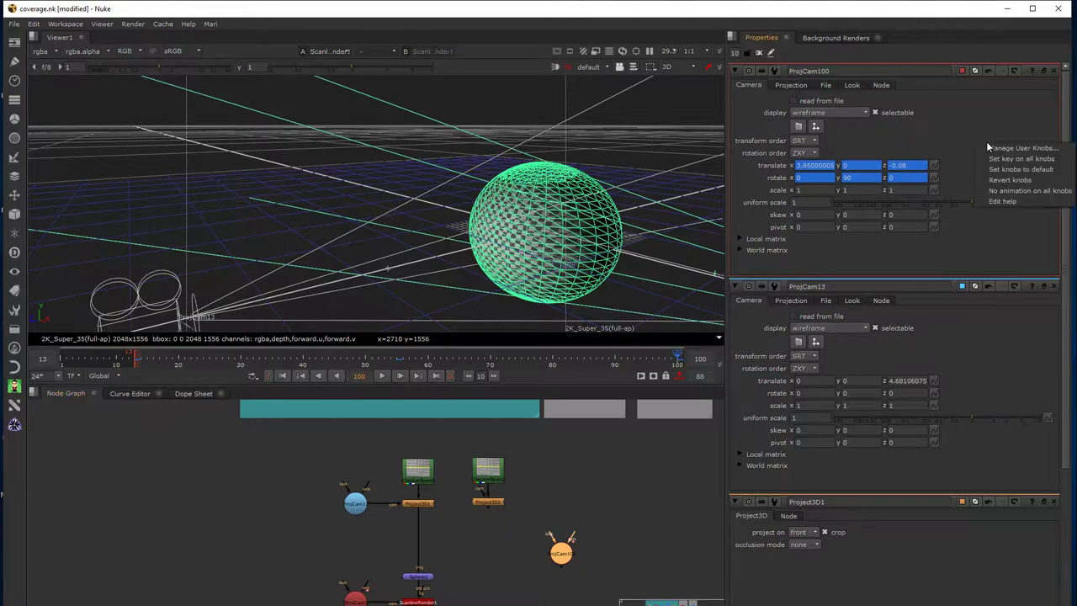
pyautogui.click(1006, 190)
pyautogui.click(503, 342)
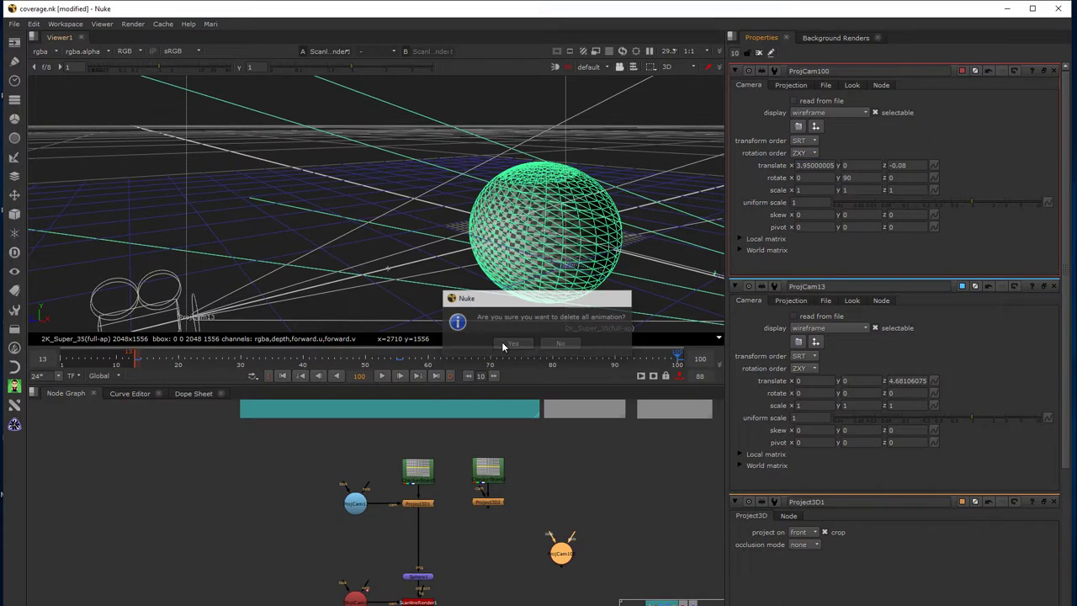
pyautogui.click(963, 71)
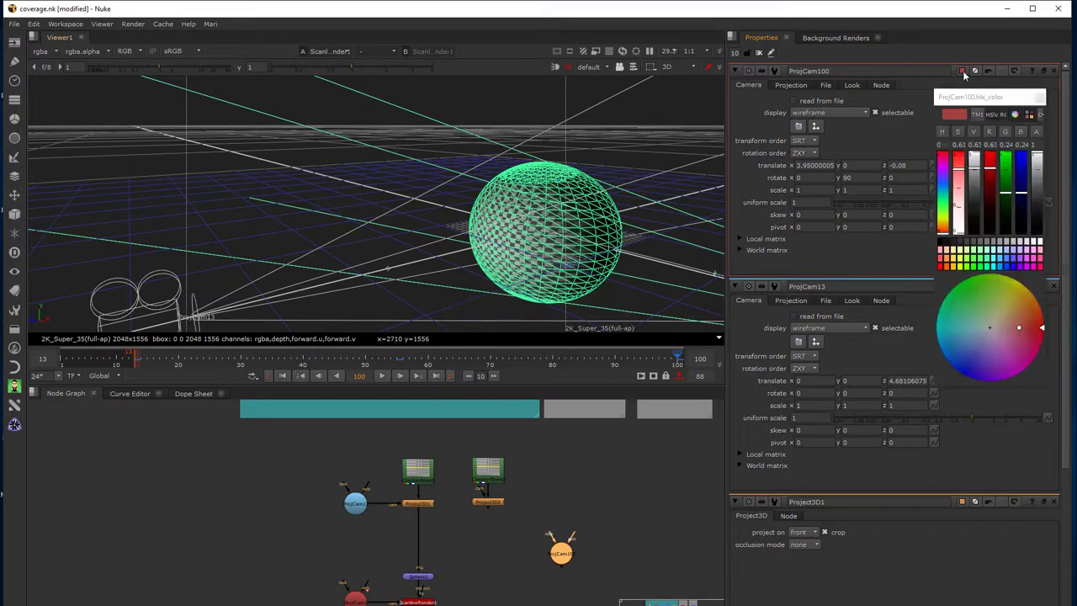
pyautogui.click(1000, 264)
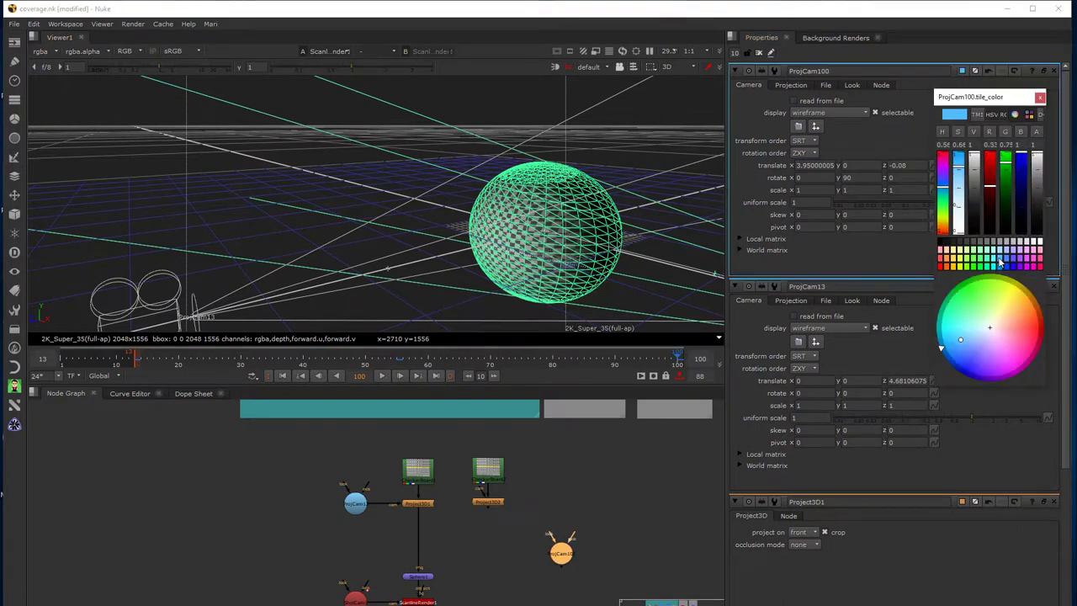
# - Connect ProjCam100 as the camera of the duplicated Project3D node and space it out with its checkerboard beside the first projection setup
pyautogui.moveTo(575, 561); pyautogui.dragTo(447, 510)
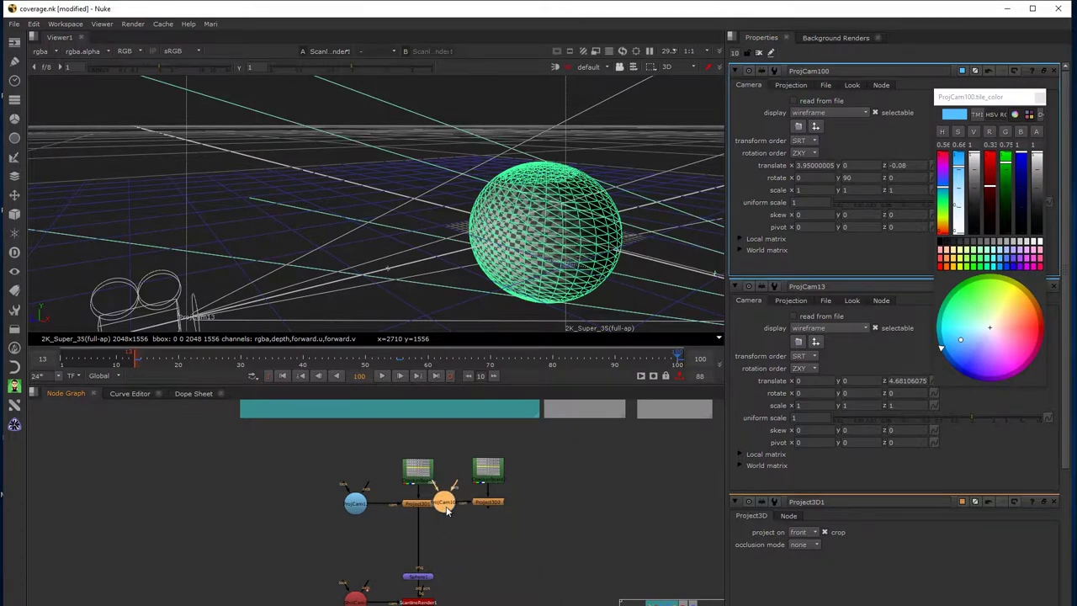
pyautogui.moveTo(554, 530); pyautogui.dragTo(433, 452)
pyautogui.moveTo(500, 483); pyautogui.dragTo(523, 480)
pyautogui.click(513, 585)
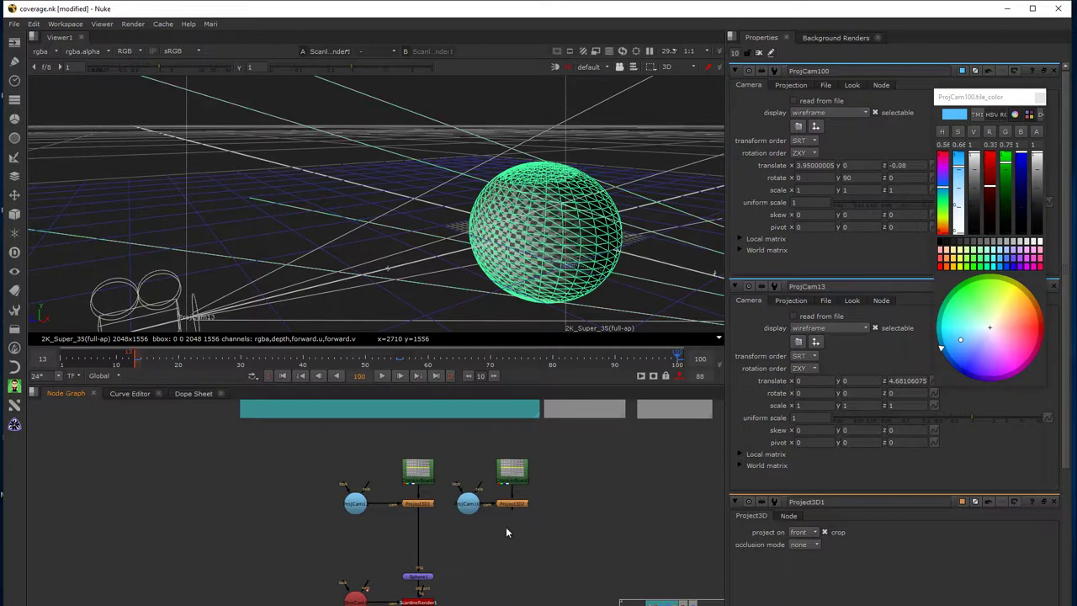
# - Switch Sphere1's image input back and forth between Project3D2 and Project3D1 to compare the two projections, finishing on Project3D1
pyautogui.moveTo(510, 508); pyautogui.dragTo(426, 581)
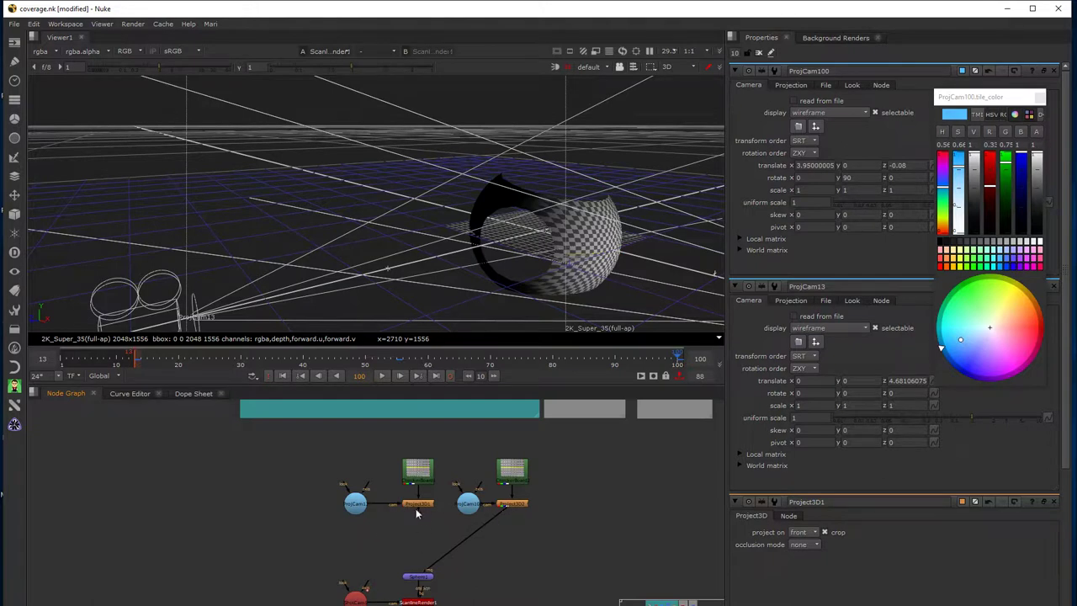
pyautogui.moveTo(420, 508); pyautogui.dragTo(423, 584)
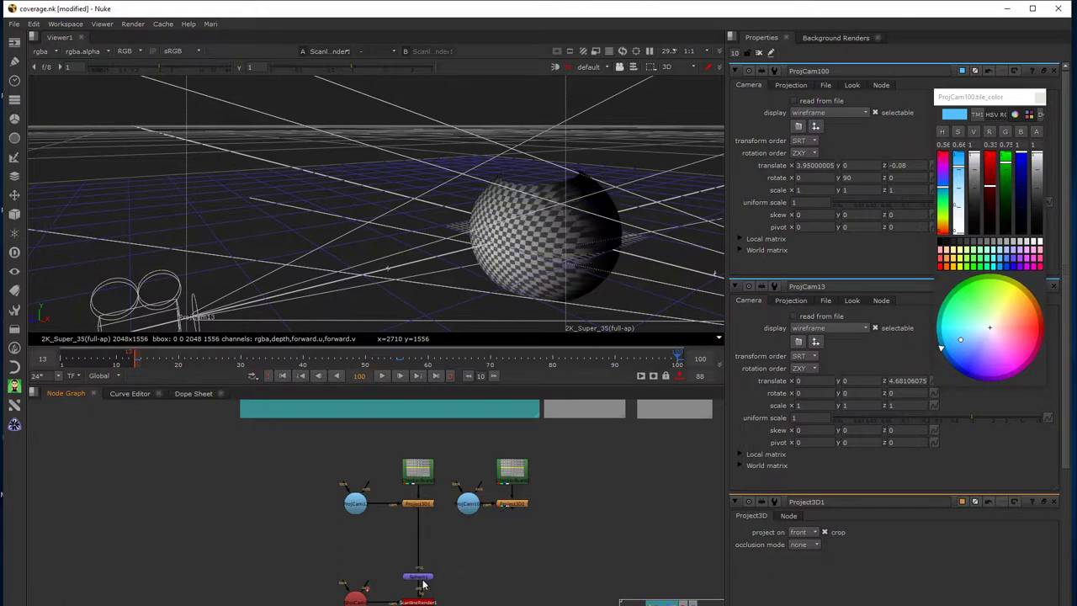
pyautogui.moveTo(512, 511); pyautogui.dragTo(425, 580)
pyautogui.click(420, 507)
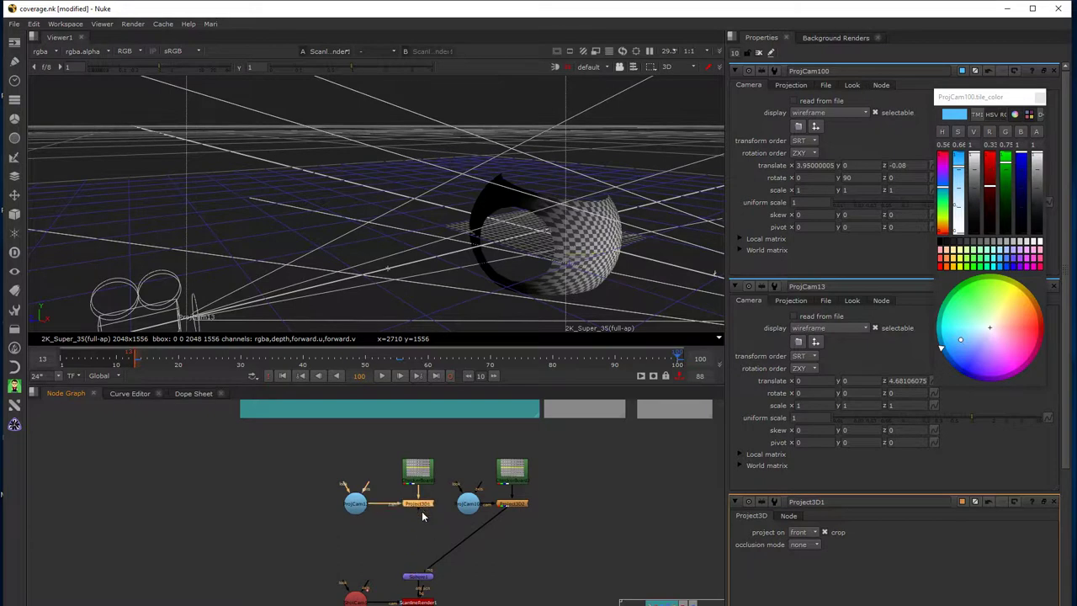
pyautogui.moveTo(419, 516); pyautogui.dragTo(419, 578)
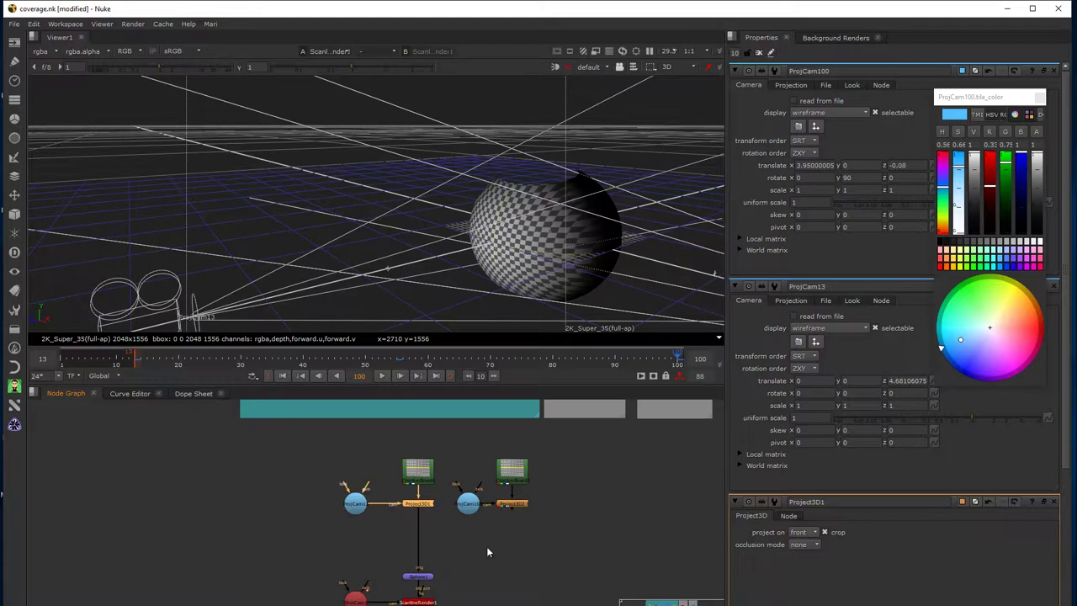
# - Disconnect Sphere1 from Project3D1 and paste a copy of the FOR LAYERING backdrop's MergeMat node between the projections and the sphere
pyautogui.moveTo(414, 561); pyautogui.dragTo(471, 552)
pyautogui.scroll(-3, 556, 496)
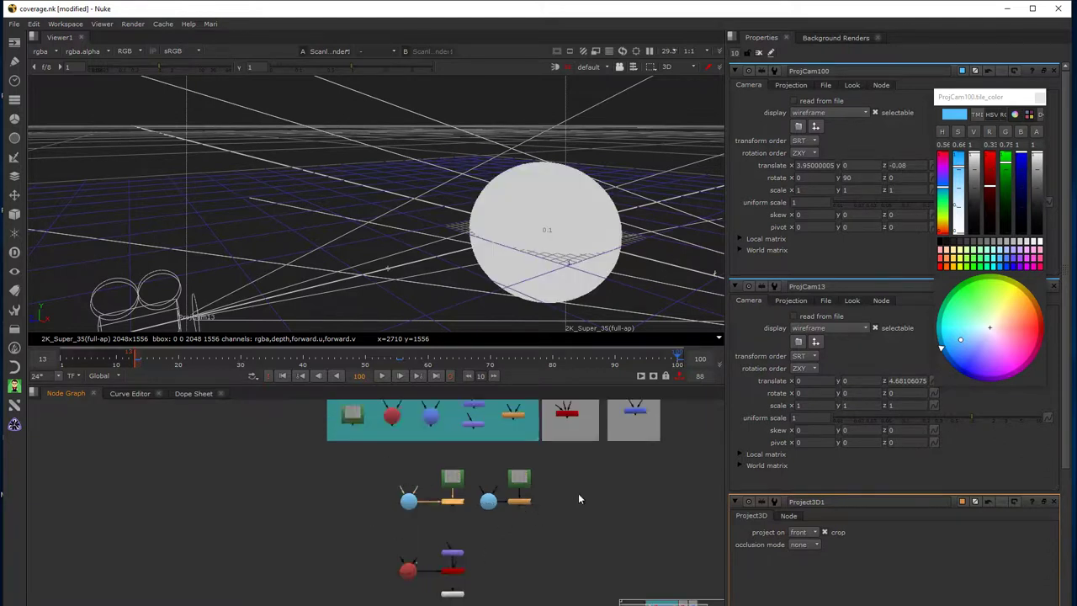
pyautogui.click(549, 470)
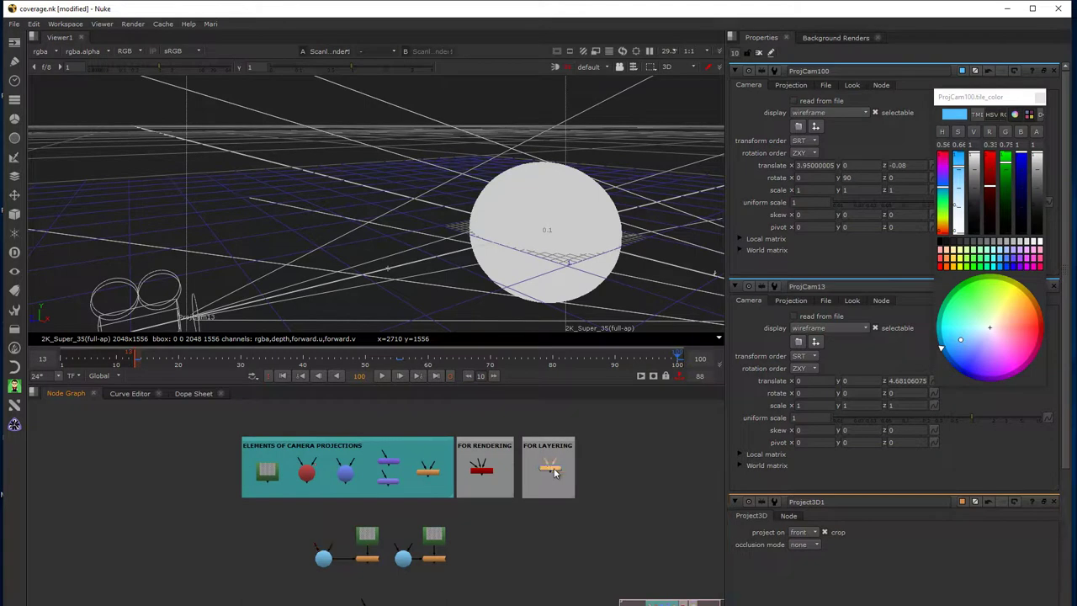
pyautogui.click(544, 595)
pyautogui.hotkey('ctrl', 'v')
pyautogui.moveTo(554, 582); pyautogui.dragTo(623, 547, button='middle')
pyautogui.moveTo(621, 552); pyautogui.dragTo(473, 555)
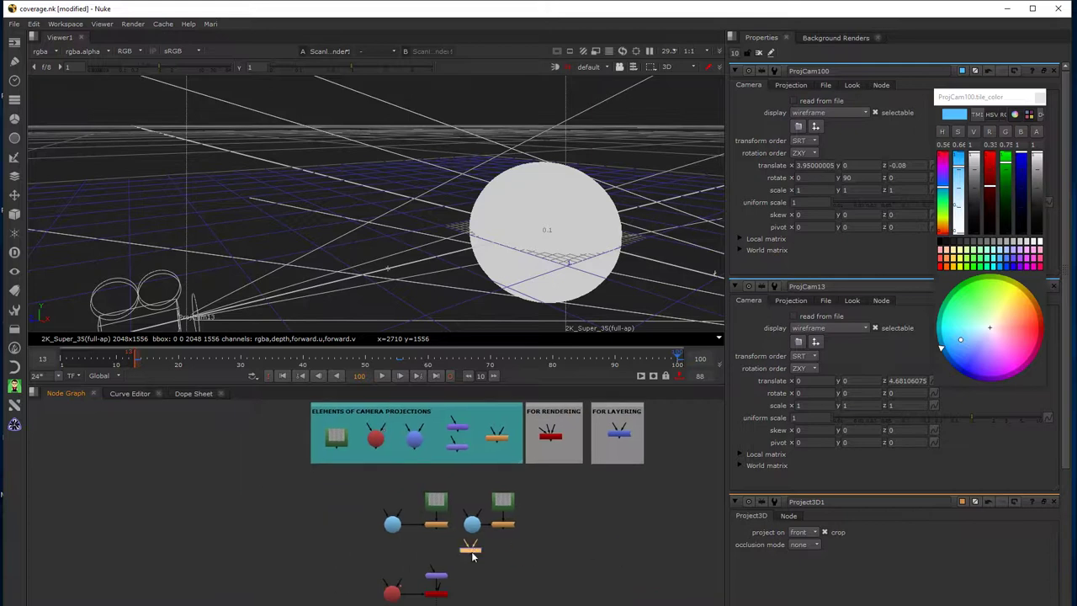
# - Wire MergeMat1 with A from Project3D1 and B from Project3D2, feed it into Sphere1, and add a dot to square the B connection
pyautogui.scroll(4, 472, 556)
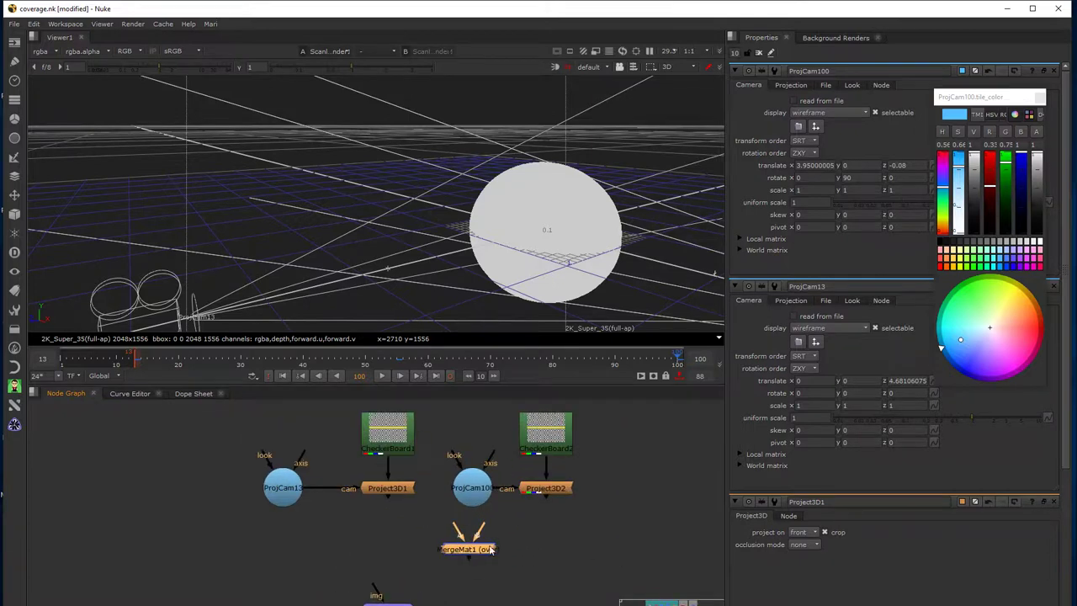
pyautogui.moveTo(459, 538); pyautogui.dragTo(544, 493)
pyautogui.moveTo(473, 552); pyautogui.dragTo(416, 552)
pyautogui.moveTo(363, 597); pyautogui.dragTo(400, 544)
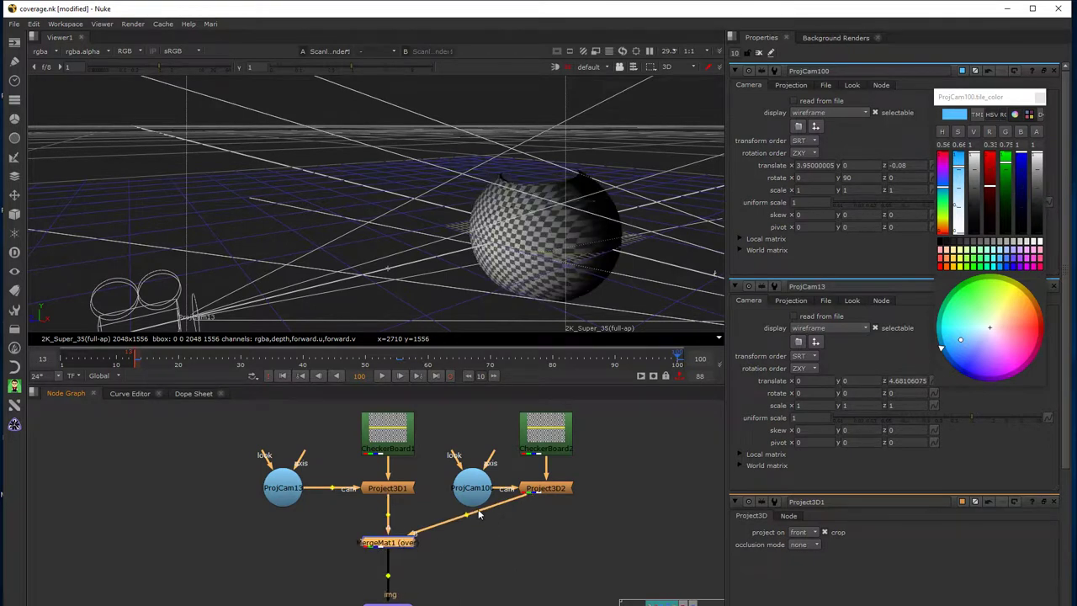
pyautogui.keyDown('ctrl'); pyautogui.moveTo(466, 515); pyautogui.dragTo(544, 549); pyautogui.keyUp('ctrl')
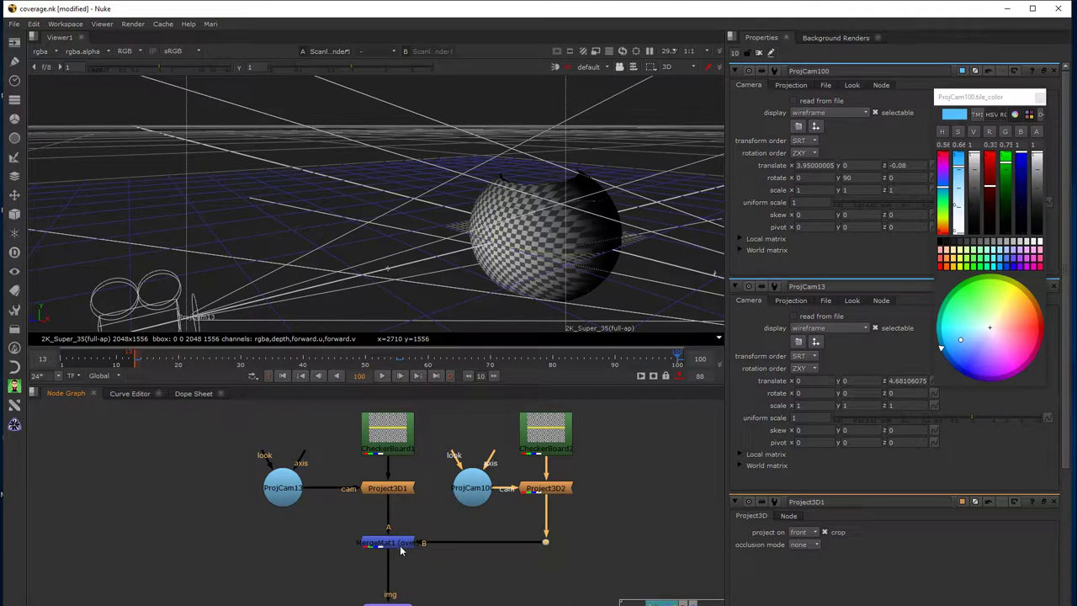
# - In CheckerBoard2, set the red value of color 1 to 0.49 and the red value of color 2 to 0.525
pyautogui.doubleClick(571, 426)
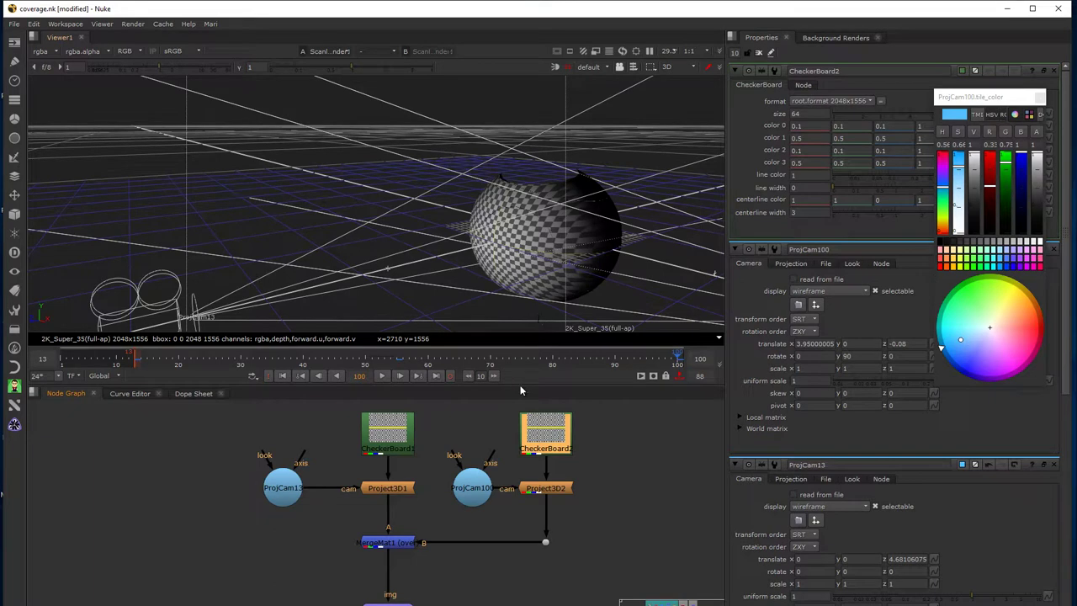
pyautogui.click(1041, 98)
pyautogui.click(1041, 98)
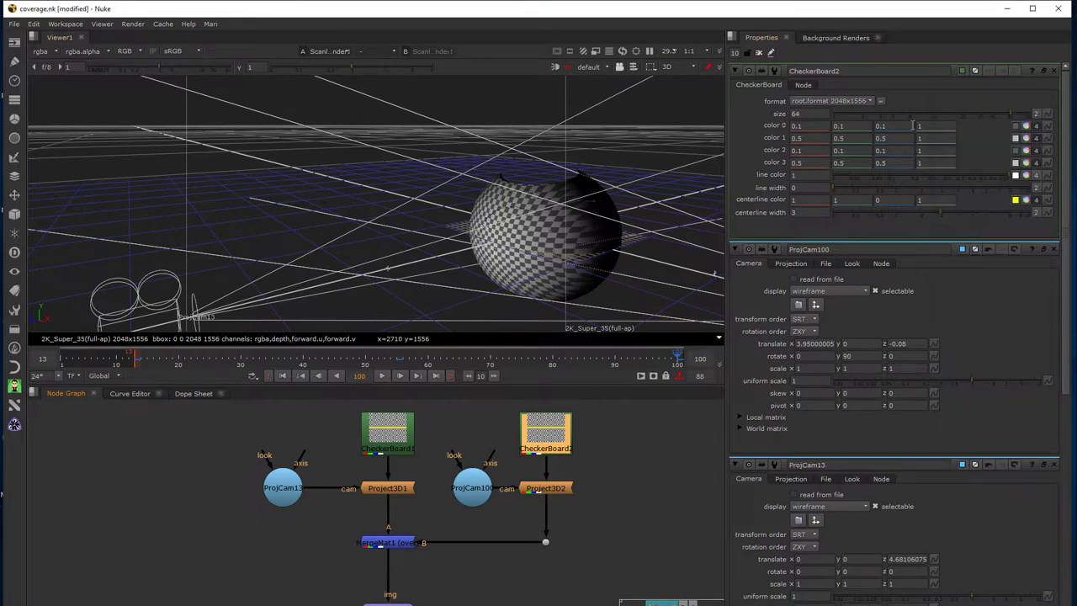
pyautogui.click(1026, 139)
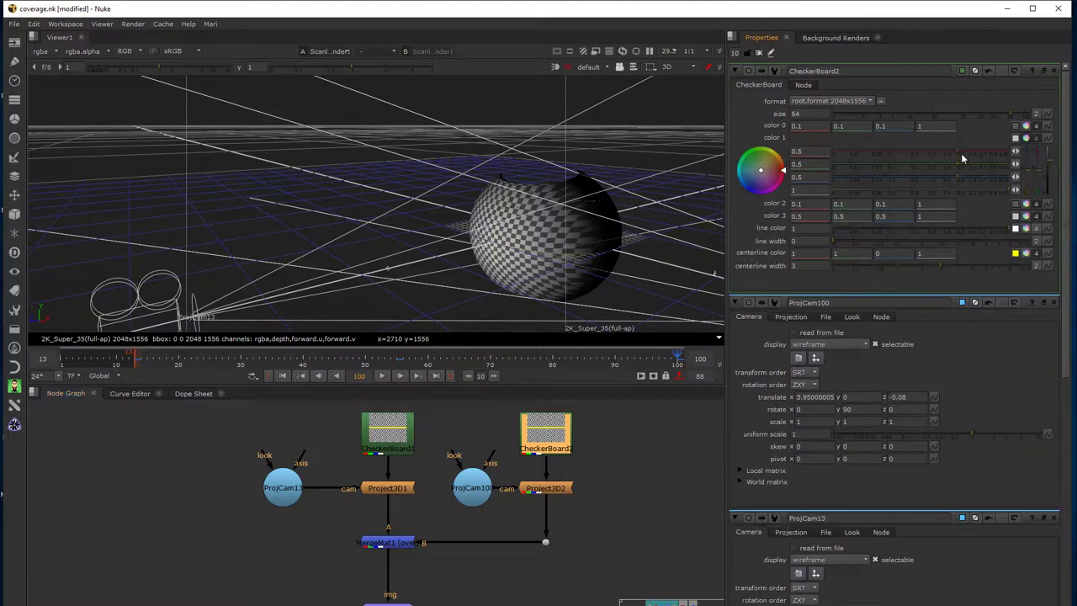
pyautogui.moveTo(956, 152); pyautogui.dragTo(889, 164)
pyautogui.click(954, 152)
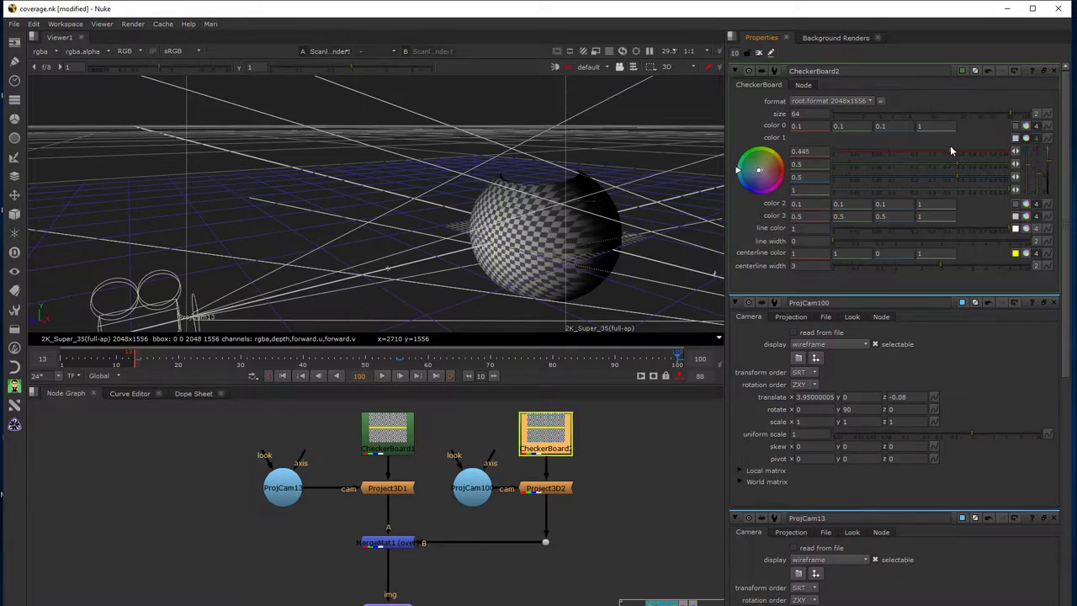
pyautogui.click(1026, 205)
pyautogui.moveTo(898, 216); pyautogui.dragTo(957, 214)
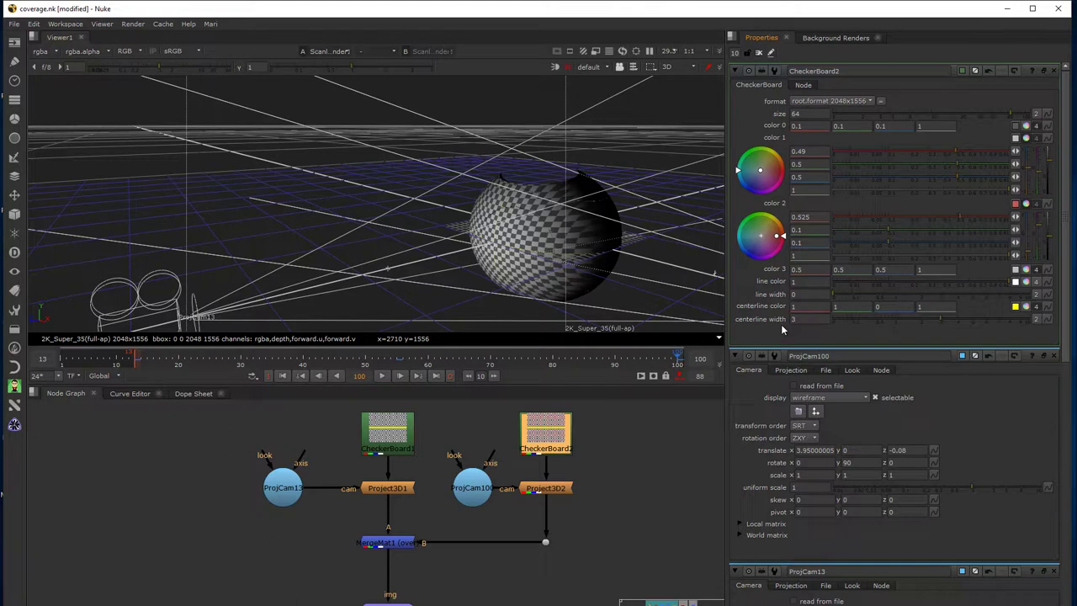
# - Set CheckerBoard2's color 3 blue to 0.105 and tint color 1 orange with values 0.63, 0.345 and 0.012
pyautogui.scroll(6, 542, 478)
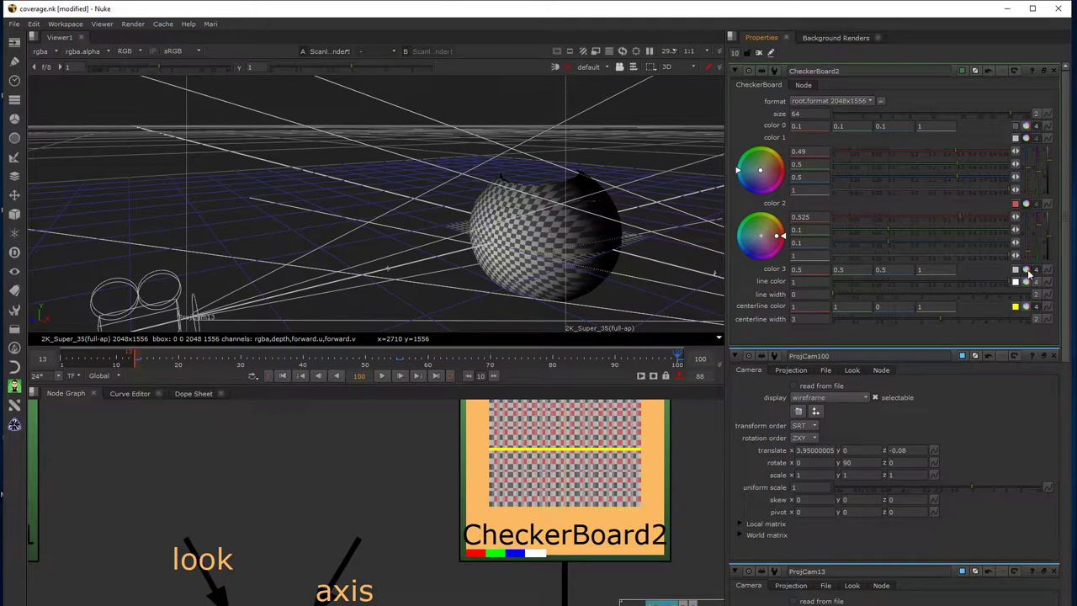
pyautogui.click(1026, 269)
pyautogui.moveTo(956, 307); pyautogui.dragTo(884, 320)
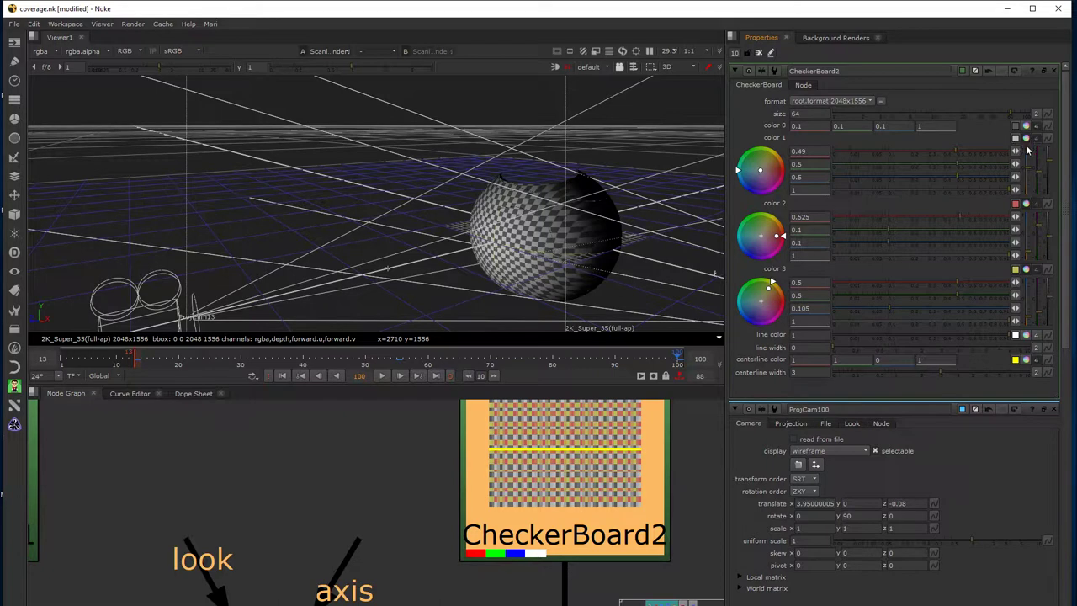
pyautogui.moveTo(950, 151)
pyautogui.mouseDown()
pyautogui.moveTo(917, 157)
pyautogui.moveTo(972, 155)
pyautogui.moveTo(852, 194)
pyautogui.mouseUp()
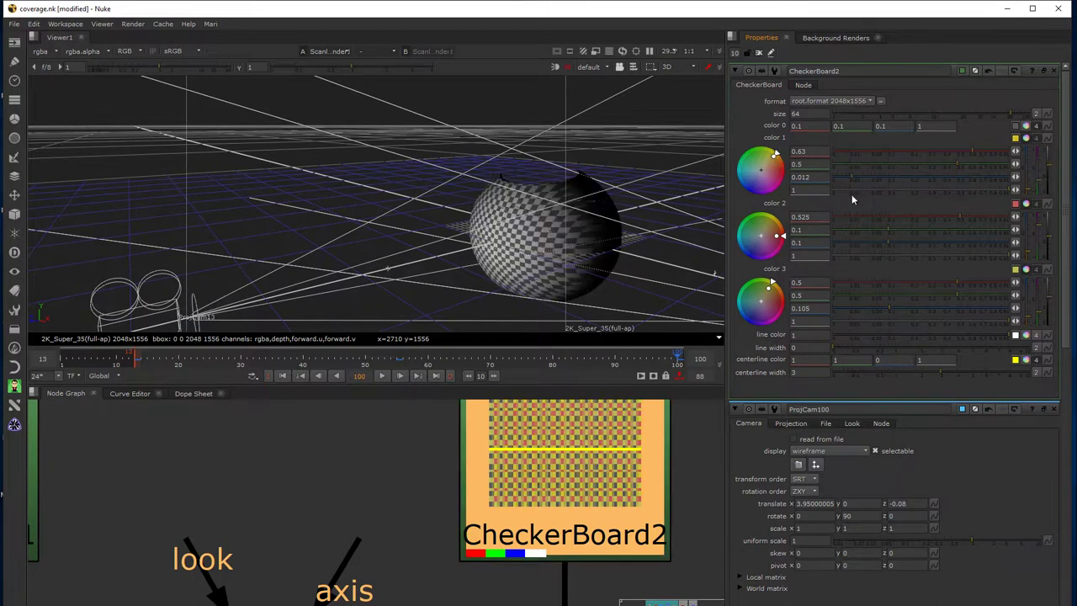
pyautogui.moveTo(956, 162); pyautogui.dragTo(936, 172)
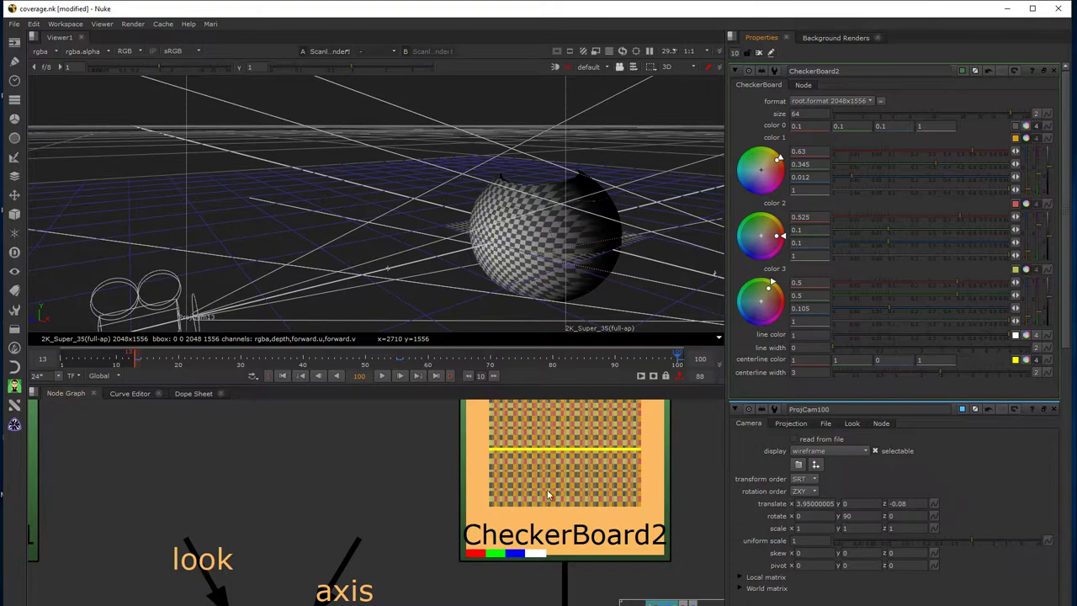
# - Nudge the ProjCam100 and ProjCam13 nodes slightly sideways next to their Project3D nodes
pyautogui.click(312, 478)
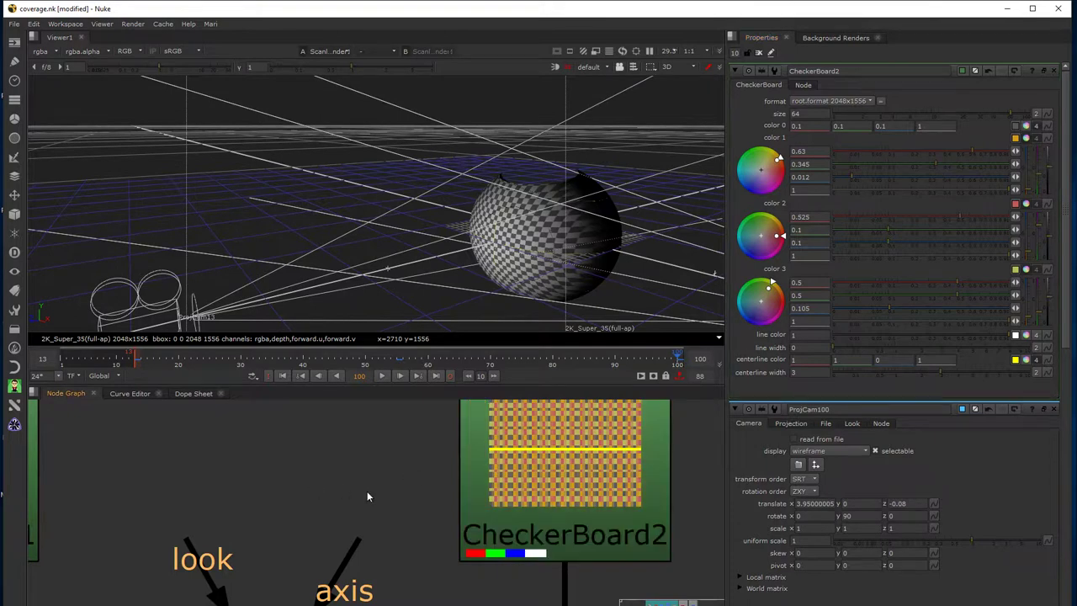
pyautogui.scroll(-2, 367, 497)
pyautogui.moveTo(395, 531); pyautogui.dragTo(392, 436, button='middle')
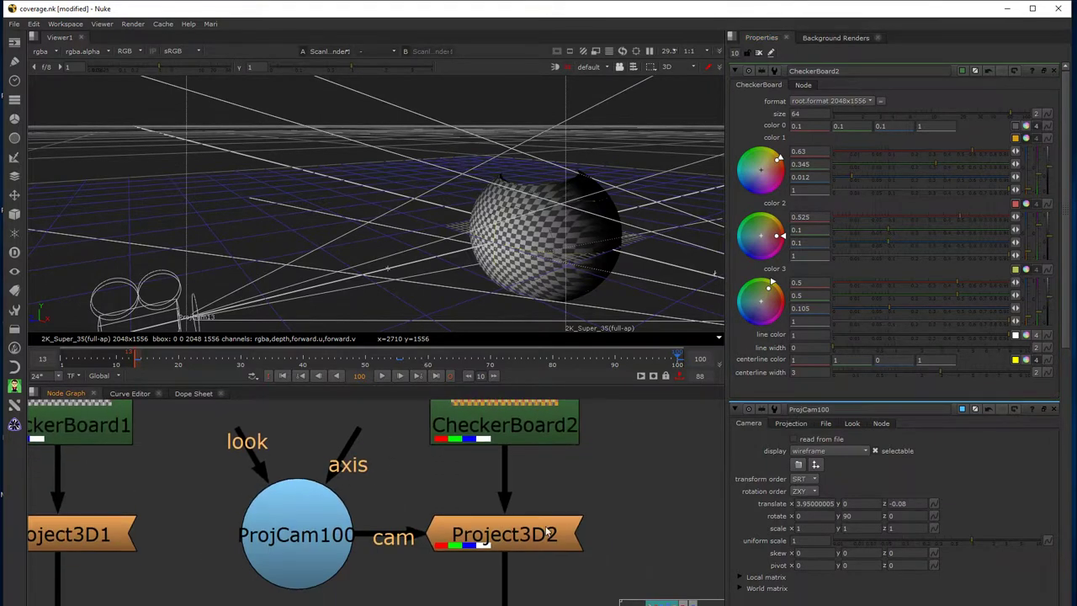
pyautogui.moveTo(514, 443); pyautogui.dragTo(514, 472, button='middle')
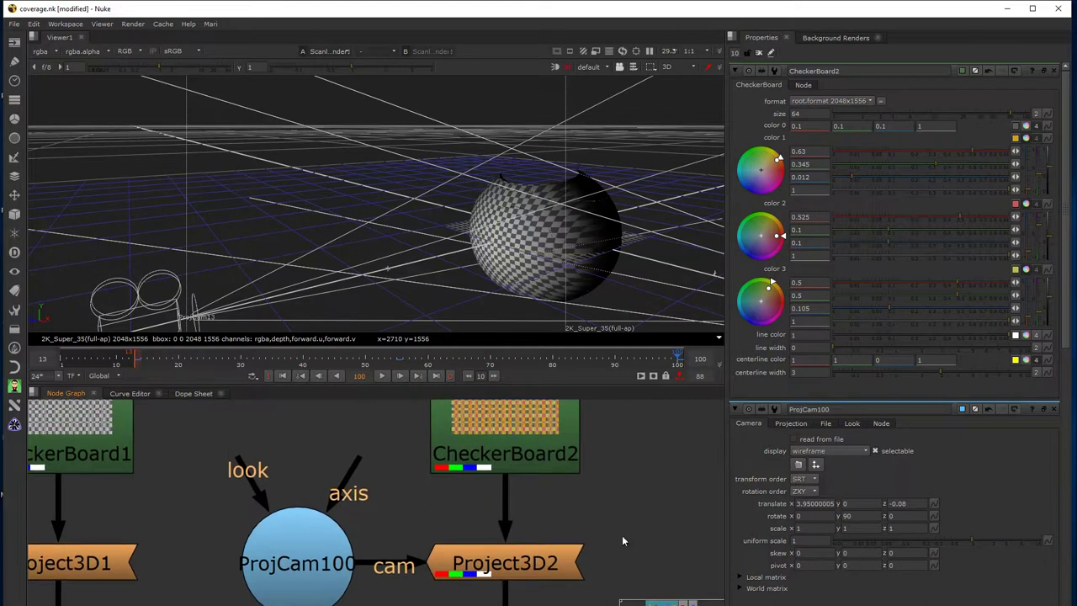
pyautogui.scroll(-5, 623, 541)
pyautogui.moveTo(623, 541); pyautogui.dragTo(559, 481, button='middle')
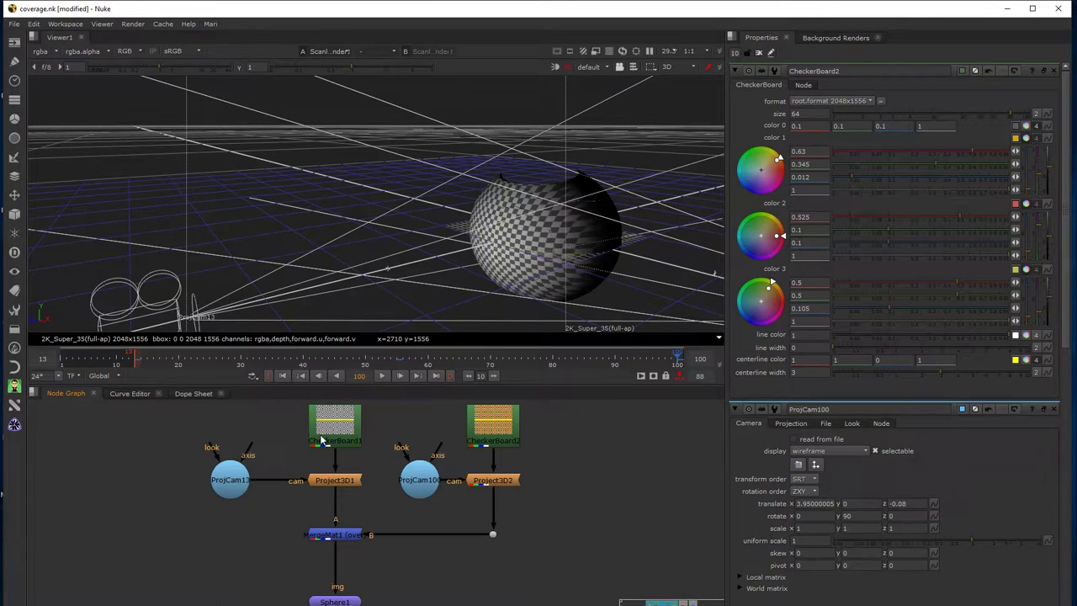
pyautogui.click(415, 493)
pyautogui.moveTo(227, 493); pyautogui.dragTo(234, 495)
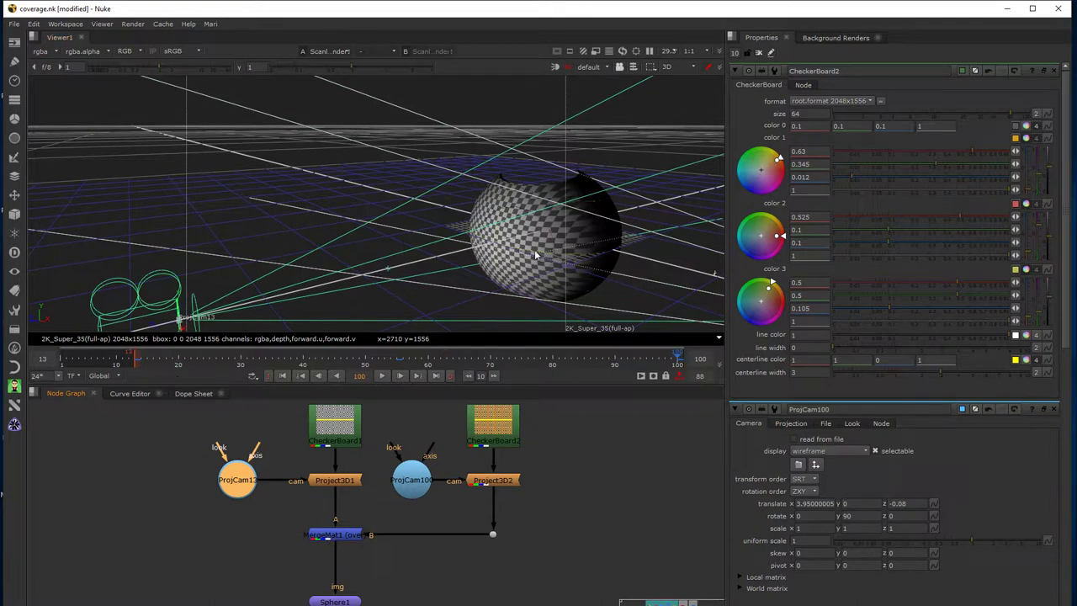
# - Swap MergeMat1's inputs so A comes from Project3D2 through the dot and B comes from Project3D1
pyautogui.keyDown('ctrl'); pyautogui.moveTo(522, 266); pyautogui.dragTo(623, 273); pyautogui.keyUp('ctrl')
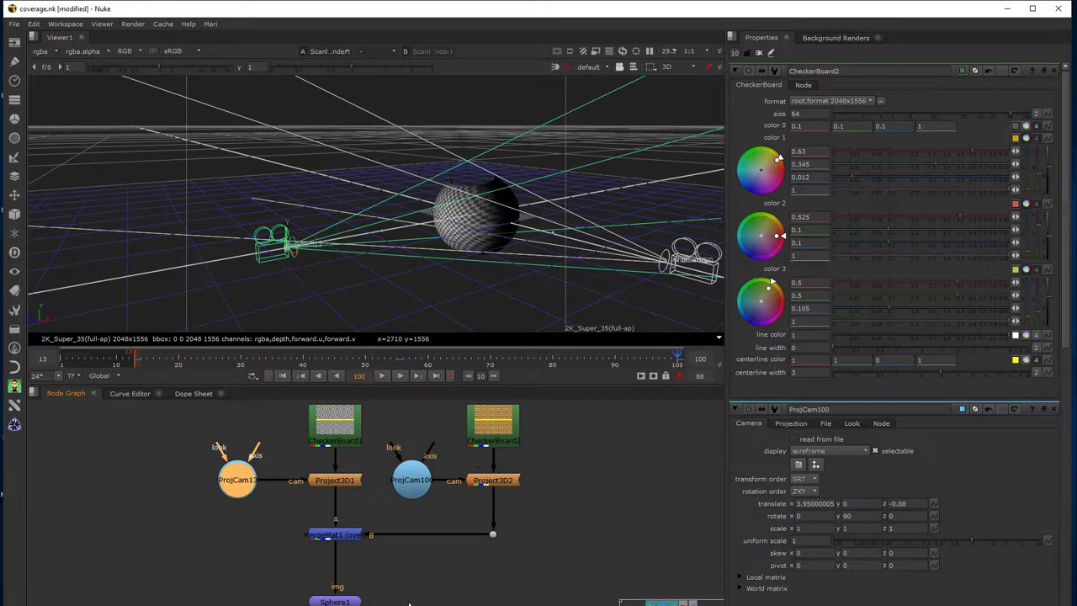
pyautogui.click(340, 541)
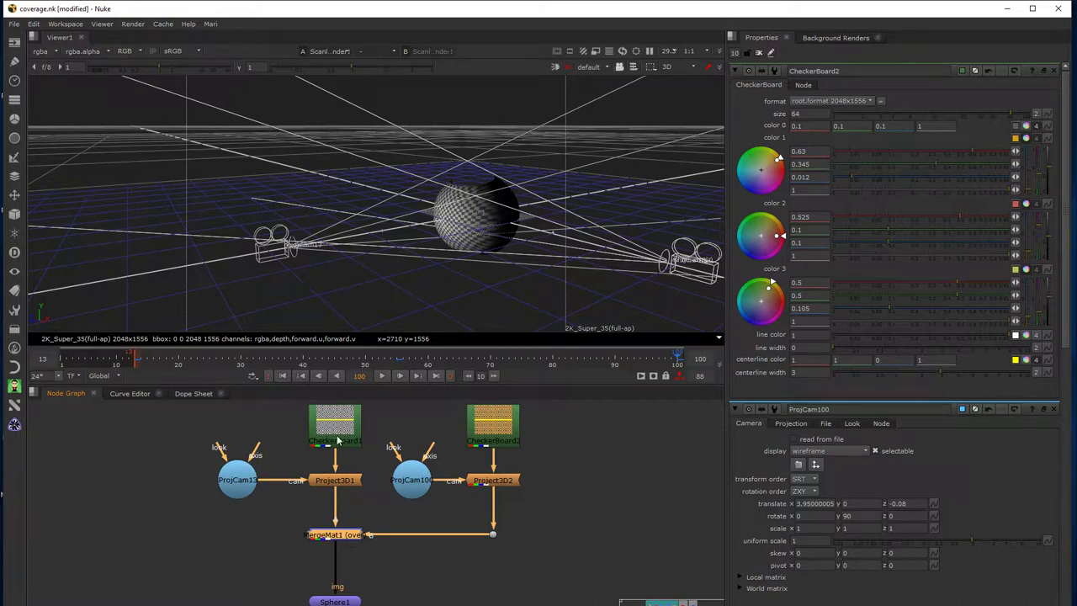
pyautogui.click(498, 434)
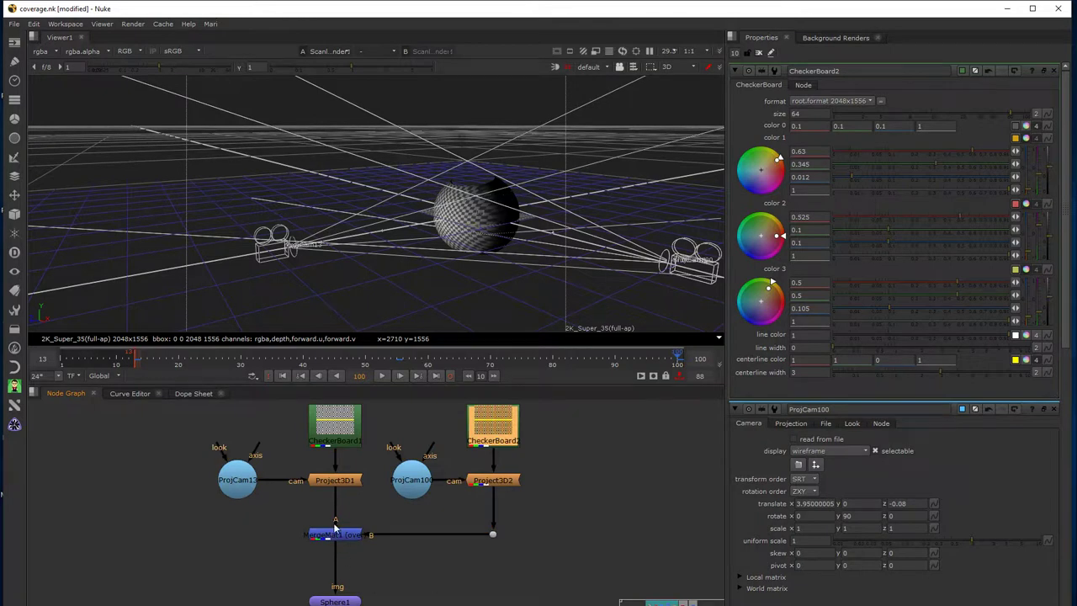
pyautogui.moveTo(336, 526); pyautogui.dragTo(367, 536)
pyautogui.moveTo(320, 509); pyautogui.dragTo(493, 534)
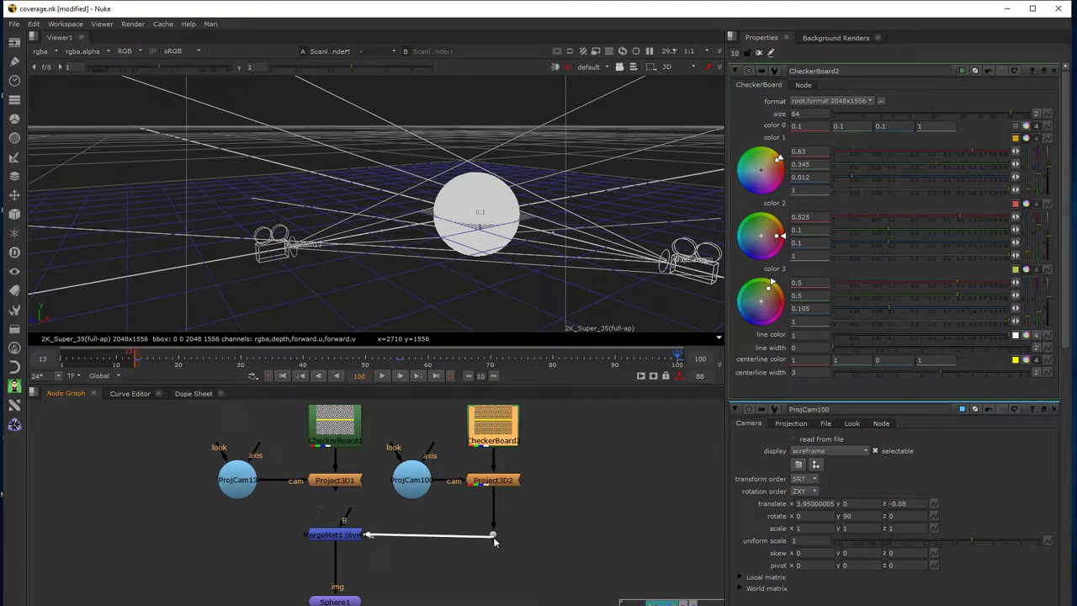
pyautogui.moveTo(351, 513); pyautogui.dragTo(340, 490)
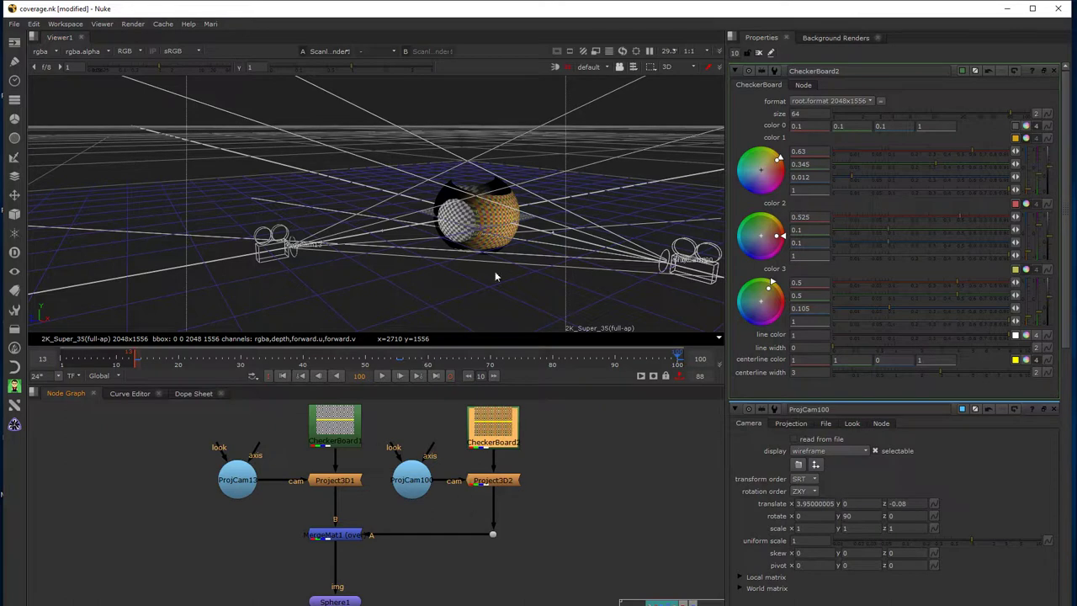
# - Set the viewer's camera to default and switch the viewer to the 2D render
pyautogui.click(338, 539)
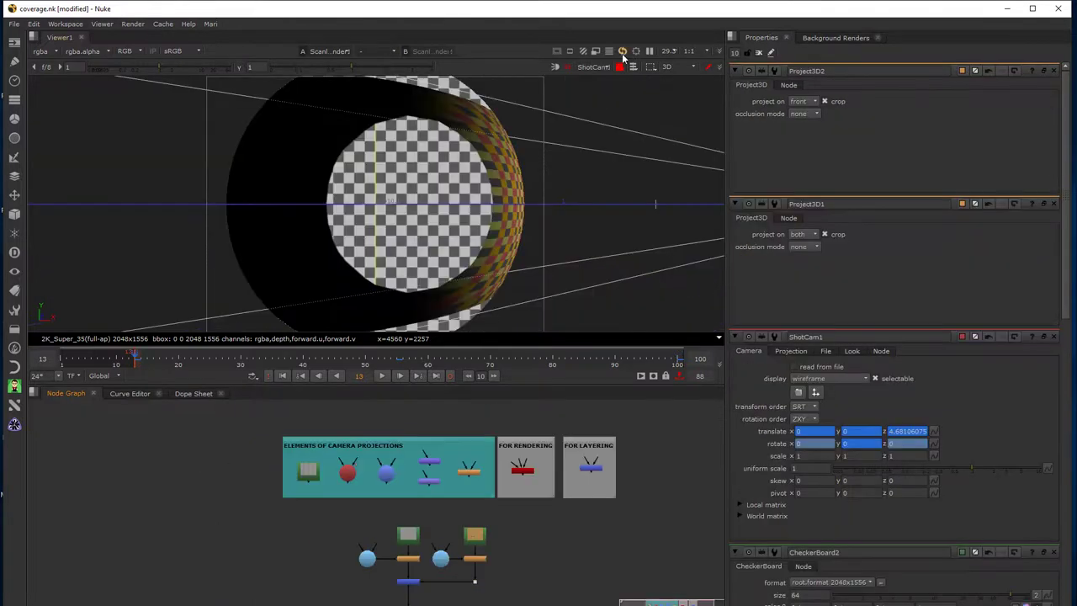
pyautogui.click(594, 67)
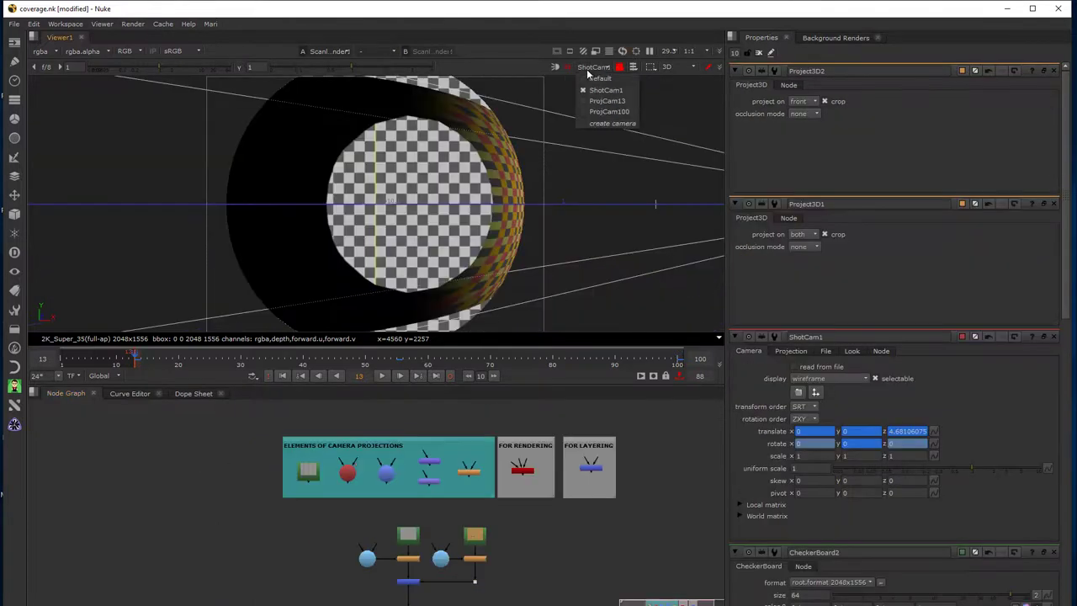
pyautogui.click(596, 81)
pyautogui.click(692, 67)
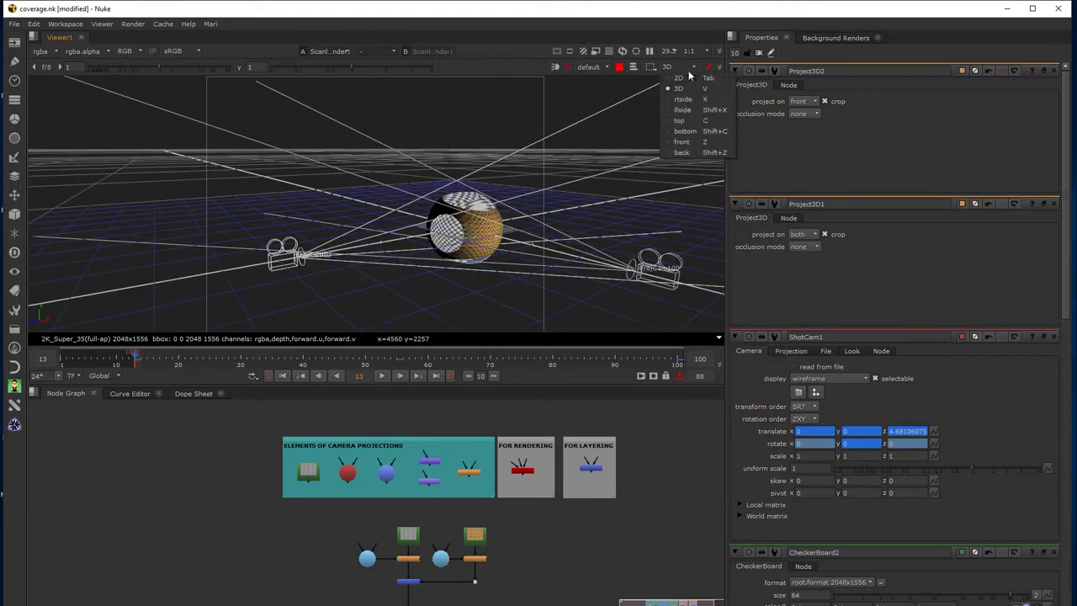
pyautogui.click(678, 77)
pyautogui.moveTo(472, 555); pyautogui.dragTo(421, 521, button='middle')
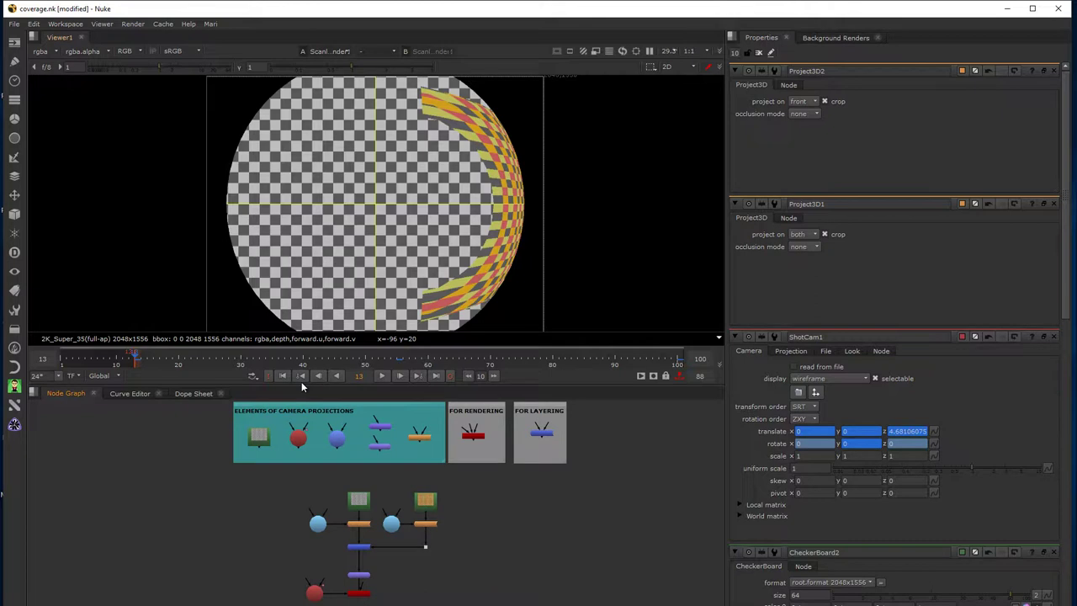
# - Scrub the render between frames 26 and 54 to examine how the two checkerboard projections cover the sphere
pyautogui.moveTo(158, 359); pyautogui.dragTo(304, 356)
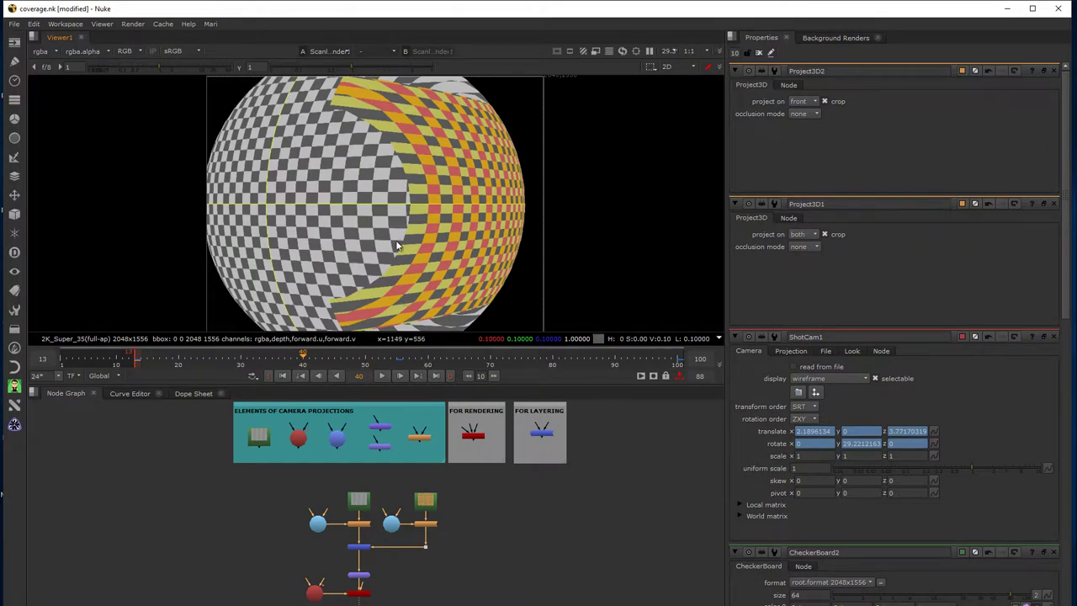
pyautogui.scroll(-2, 396, 240)
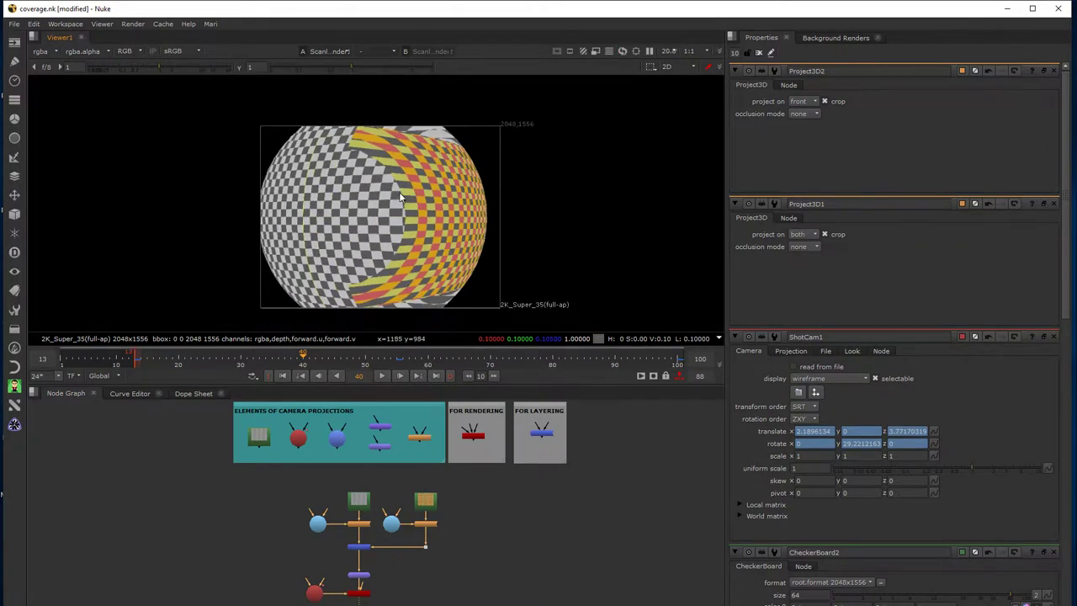
pyautogui.scroll(2, 402, 209)
pyautogui.scroll(-1, 402, 213)
pyautogui.moveTo(446, 367); pyautogui.dragTo(246, 372)
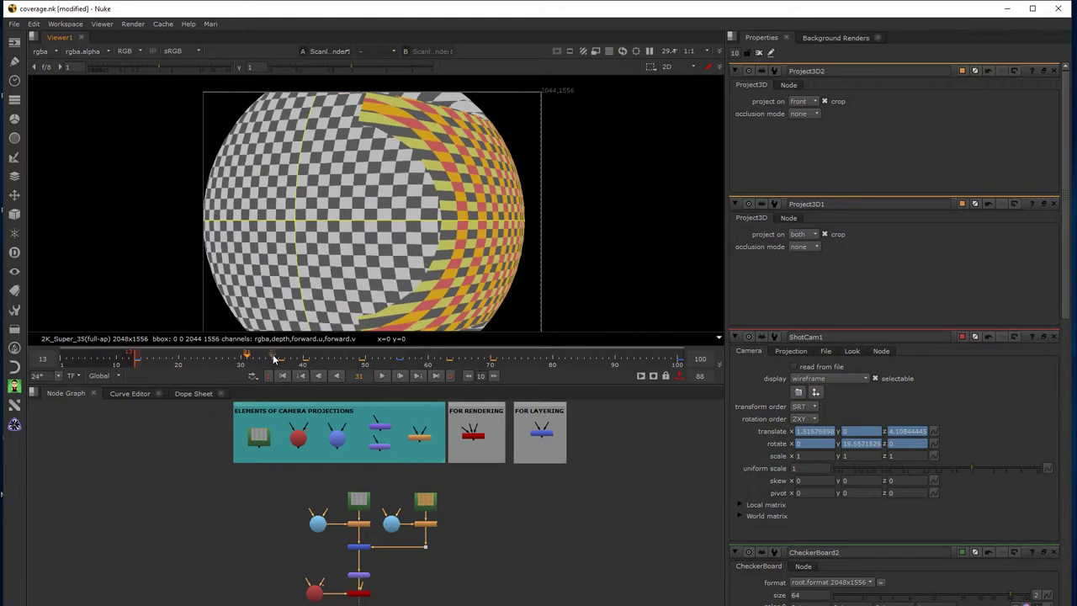
pyautogui.click(216, 358)
pyautogui.click(316, 529)
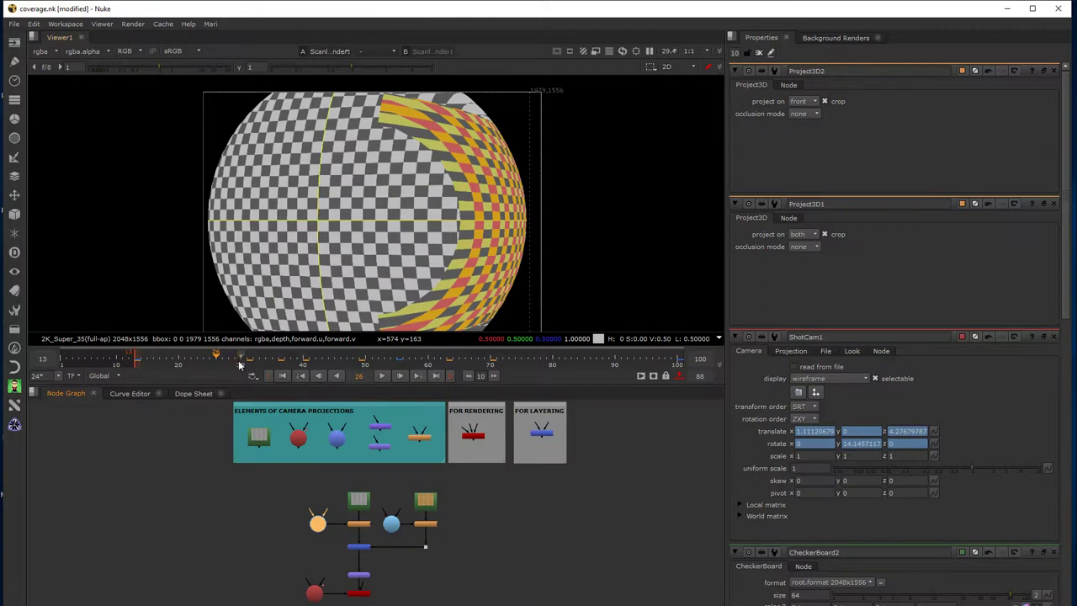
pyautogui.moveTo(217, 358); pyautogui.dragTo(296, 359)
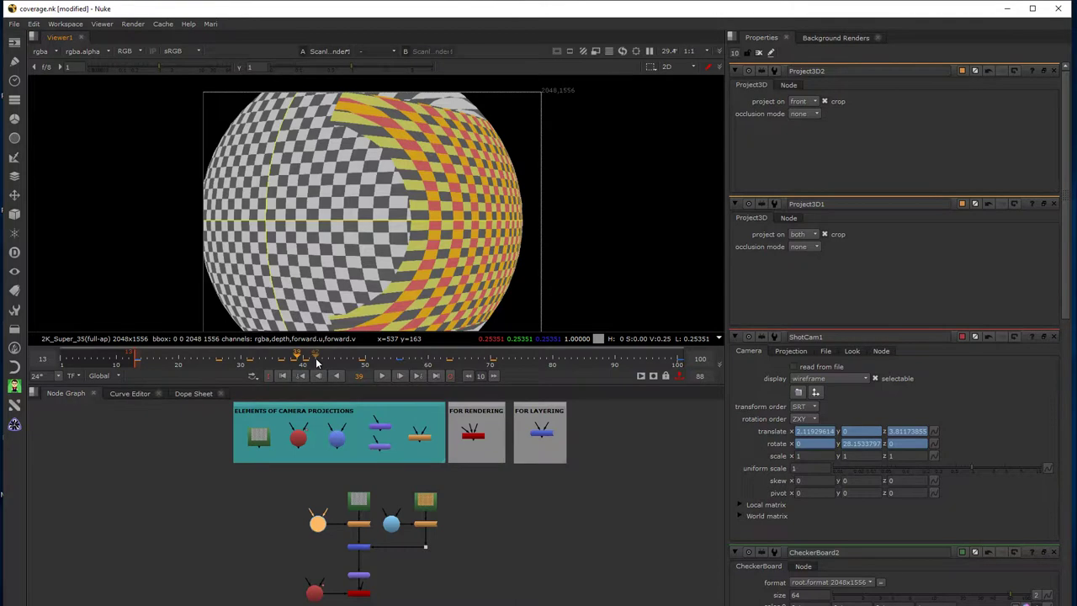
pyautogui.moveTo(317, 359); pyautogui.dragTo(390, 359)
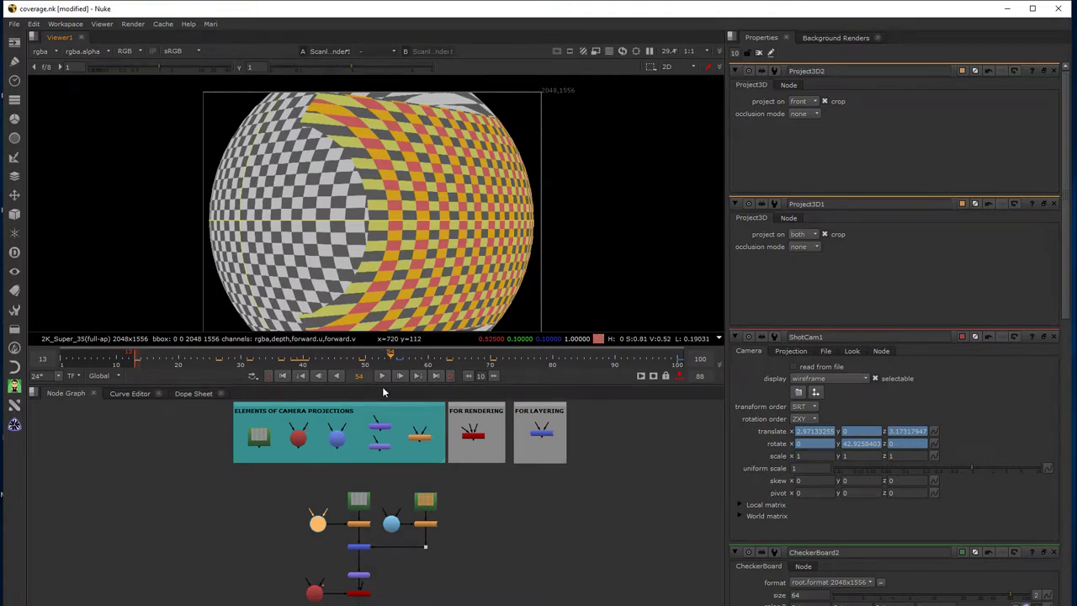
# - Return the viewer to the 3D scene and move to frame 55 to inspect ShotCam1 between the projection cameras
pyautogui.click(666, 68)
pyautogui.click(682, 86)
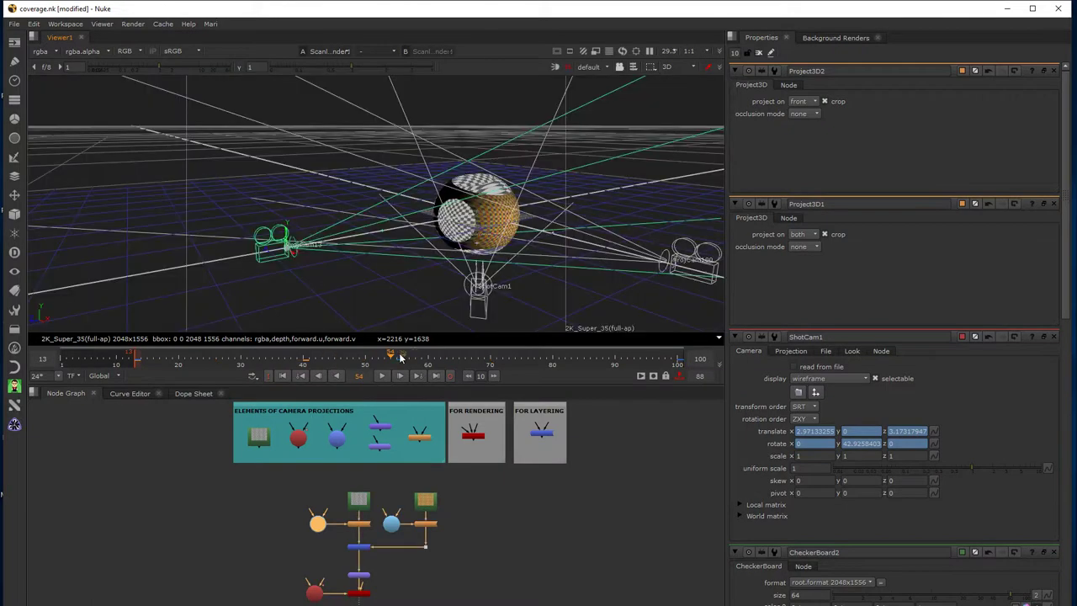
pyautogui.moveTo(391, 357)
pyautogui.mouseDown()
pyautogui.moveTo(413, 358)
pyautogui.moveTo(362, 358)
pyautogui.moveTo(398, 364)
pyautogui.mouseUp()
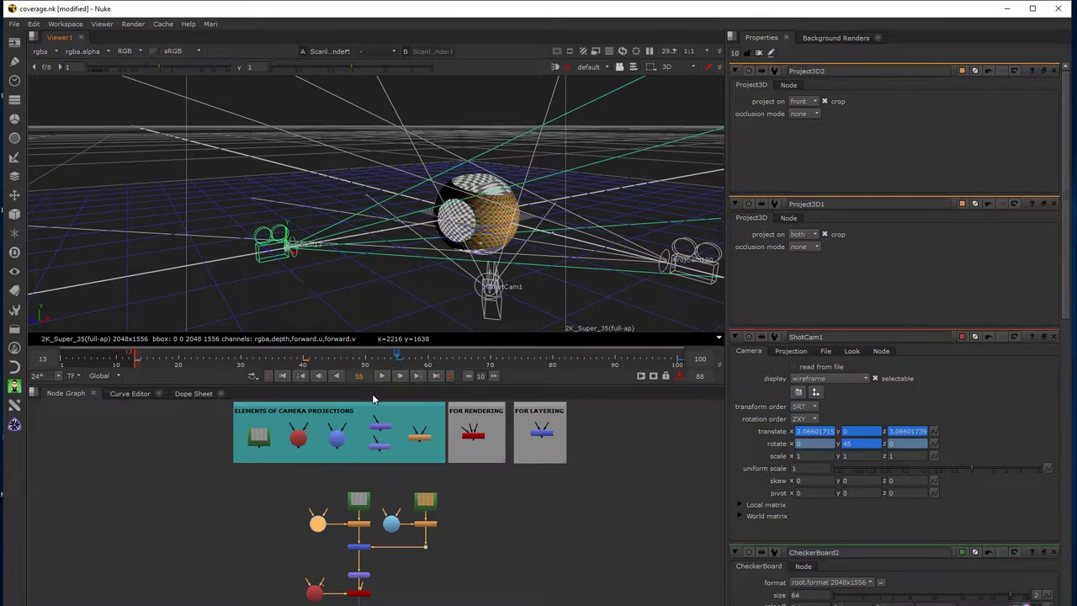
# - Highlight ShotCam1, the second checkerboard projection branch and MergeMat1 in turn to examine their roles in the setup
pyautogui.click(314, 593)
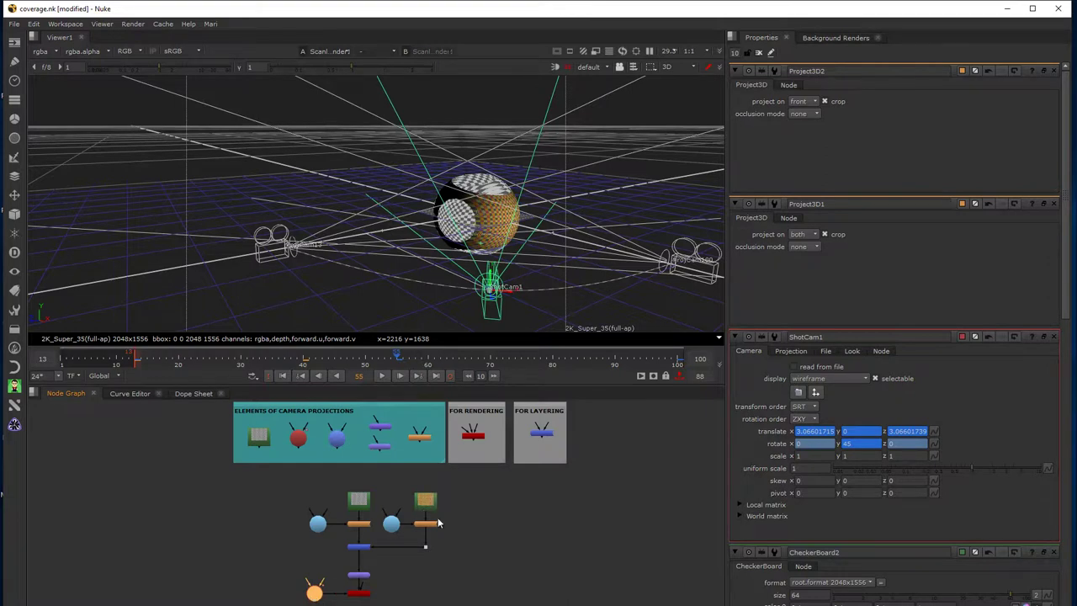
pyautogui.moveTo(471, 570); pyautogui.dragTo(378, 483)
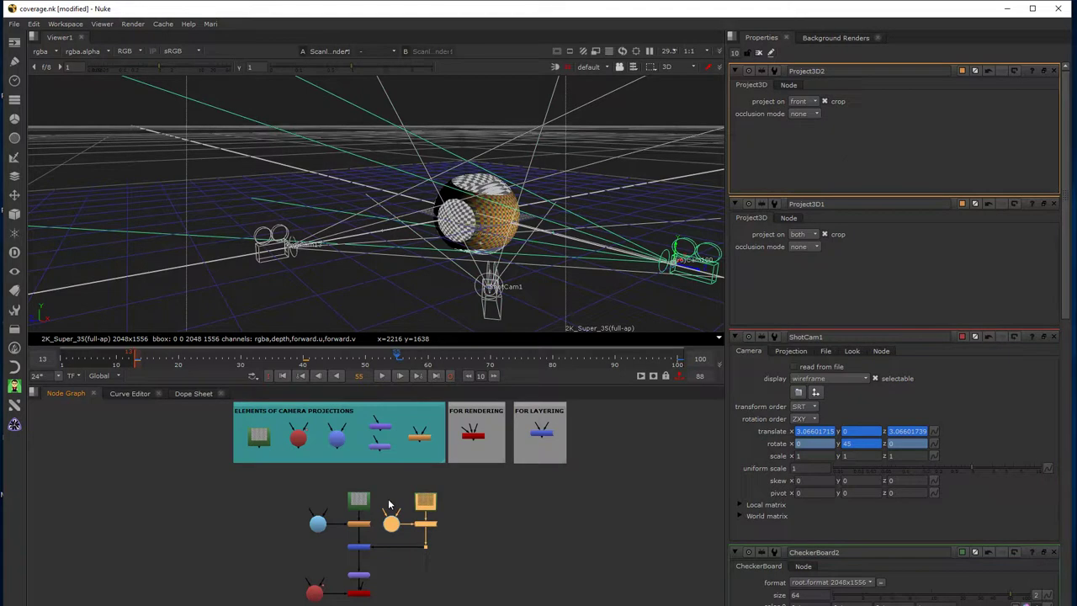
pyautogui.click(368, 548)
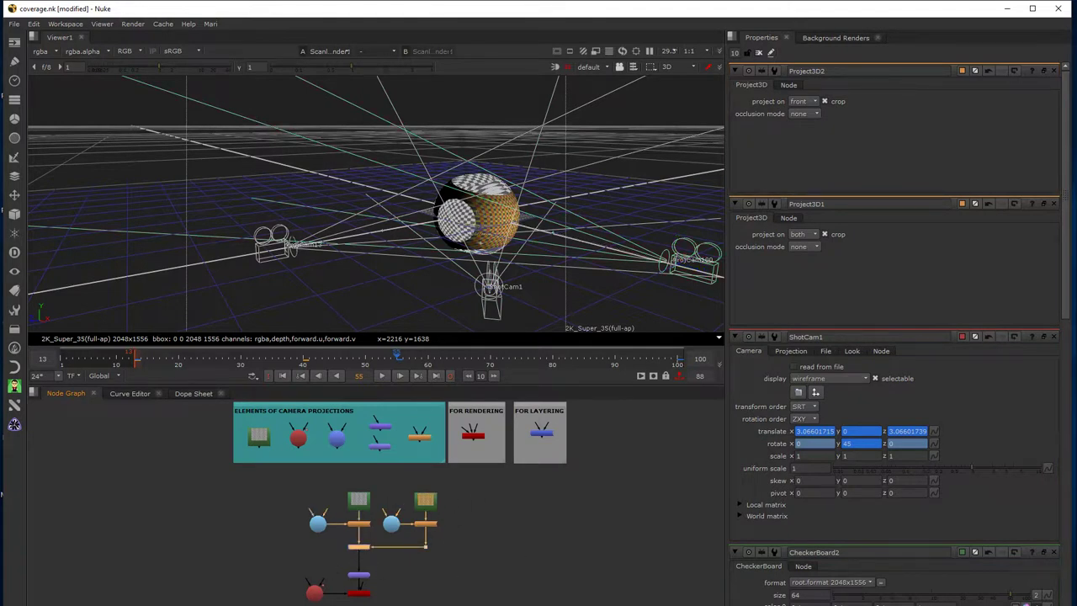
pyautogui.click(311, 596)
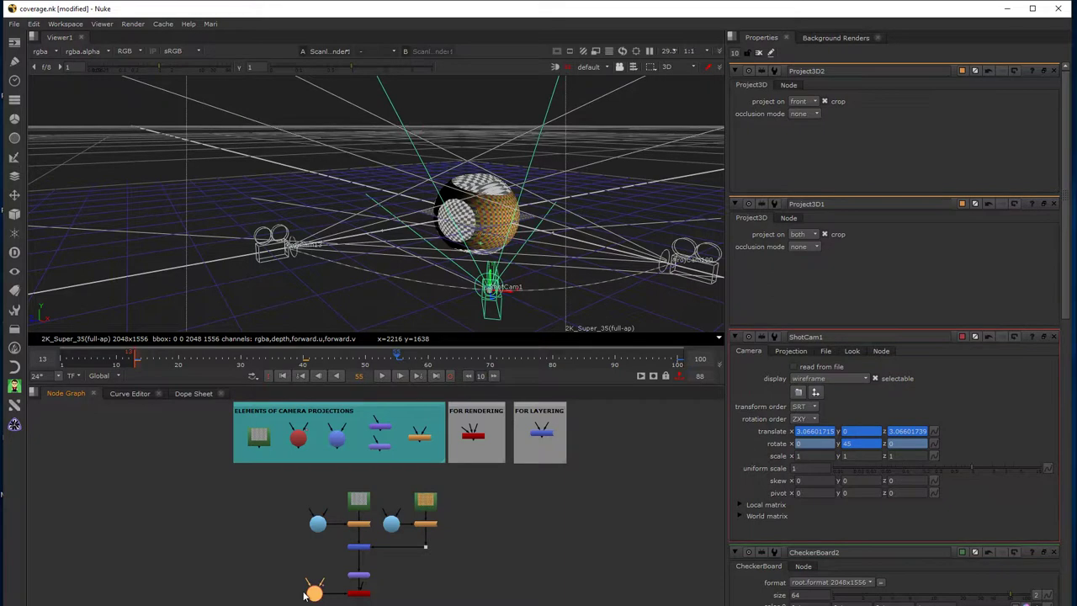
pyautogui.click(494, 529)
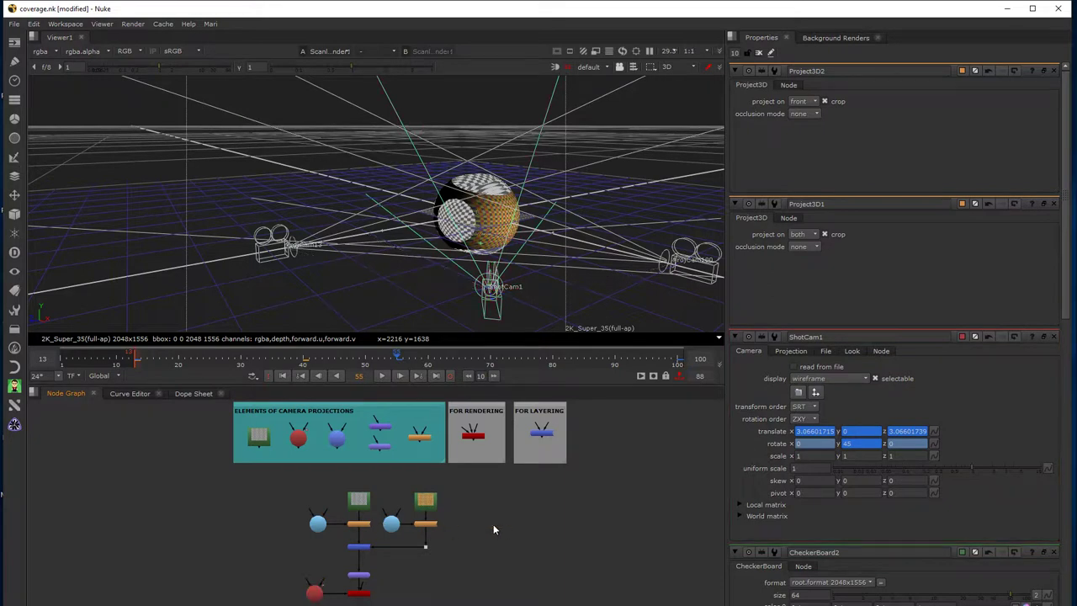
pyautogui.click(320, 591)
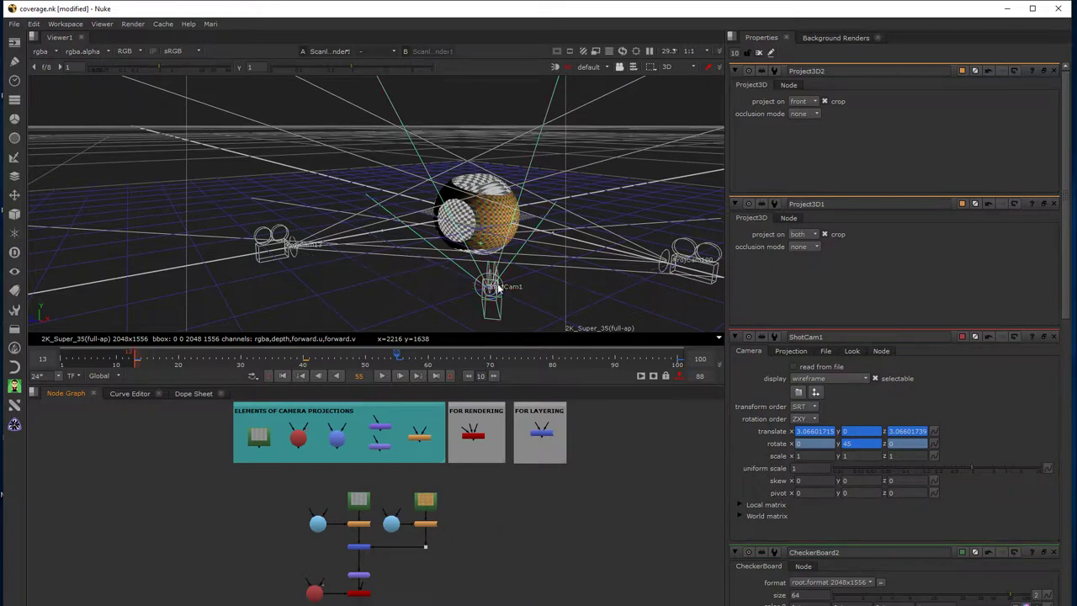
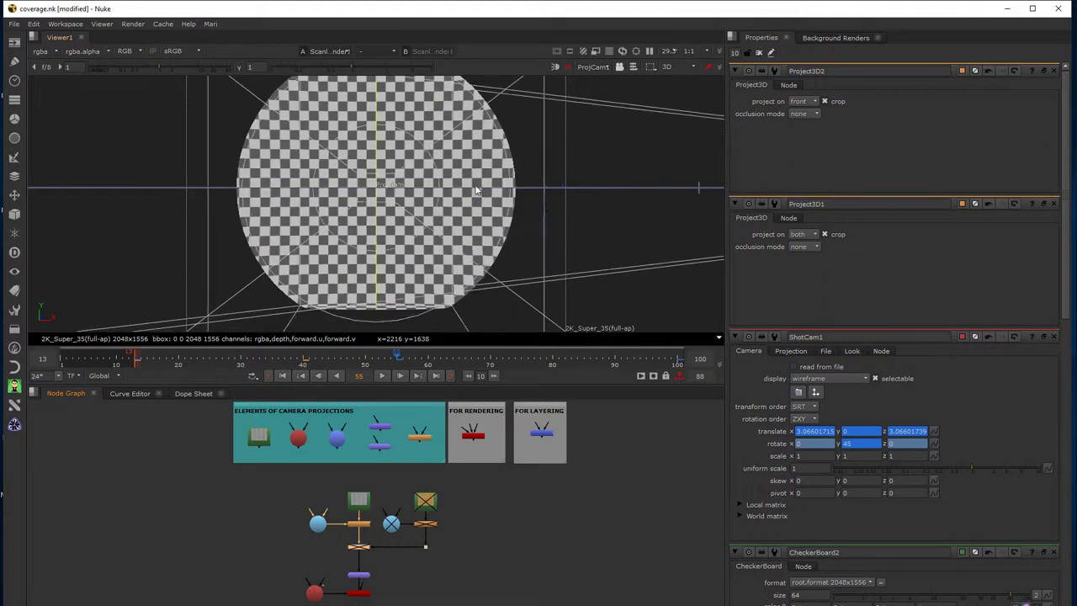
# - Inspect the ProjCam13 checkerboard projection from the sphere's side and move the timeline to frame 63
pyautogui.keyDown('alt'); pyautogui.moveTo(632, 239); pyautogui.dragTo(255, 277, button='right'); pyautogui.keyUp('alt')
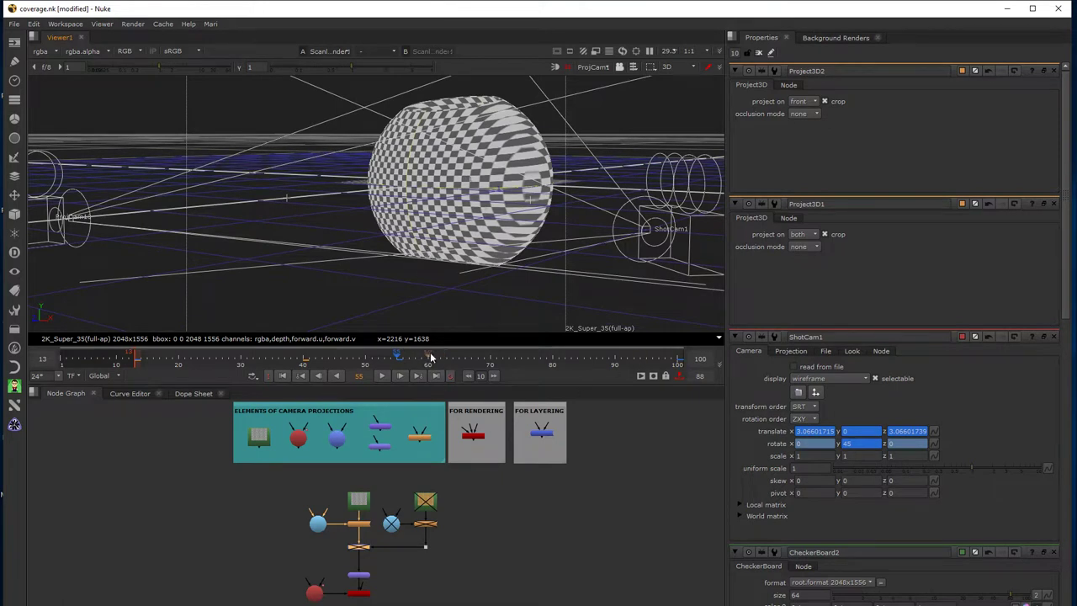
pyautogui.click(529, 358)
pyautogui.moveTo(529, 359); pyautogui.dragTo(472, 356)
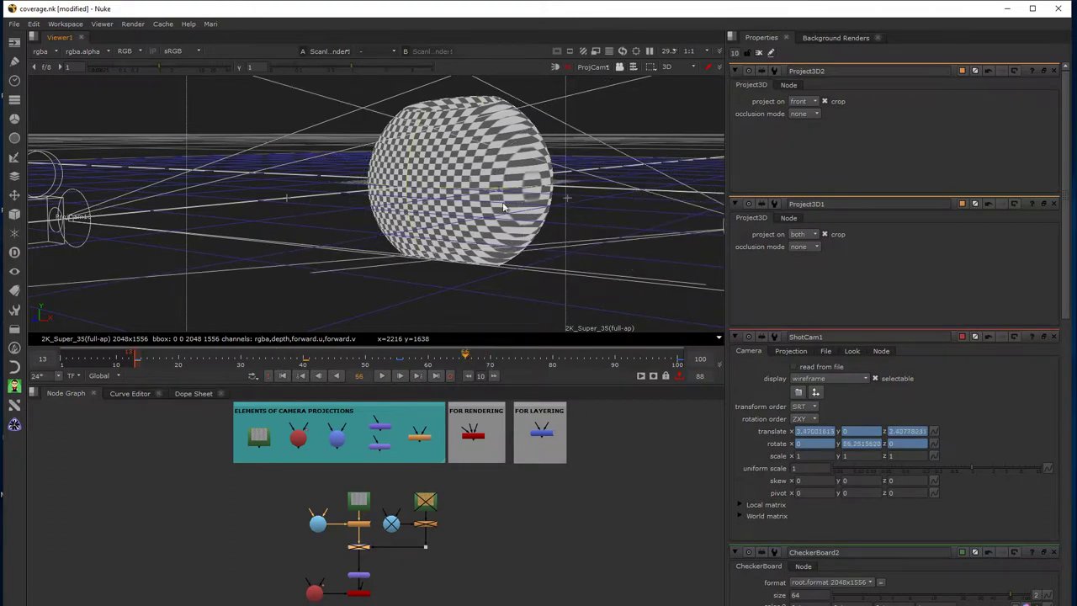
pyautogui.press('Left')
pyautogui.press('Left')
pyautogui.press('Left')
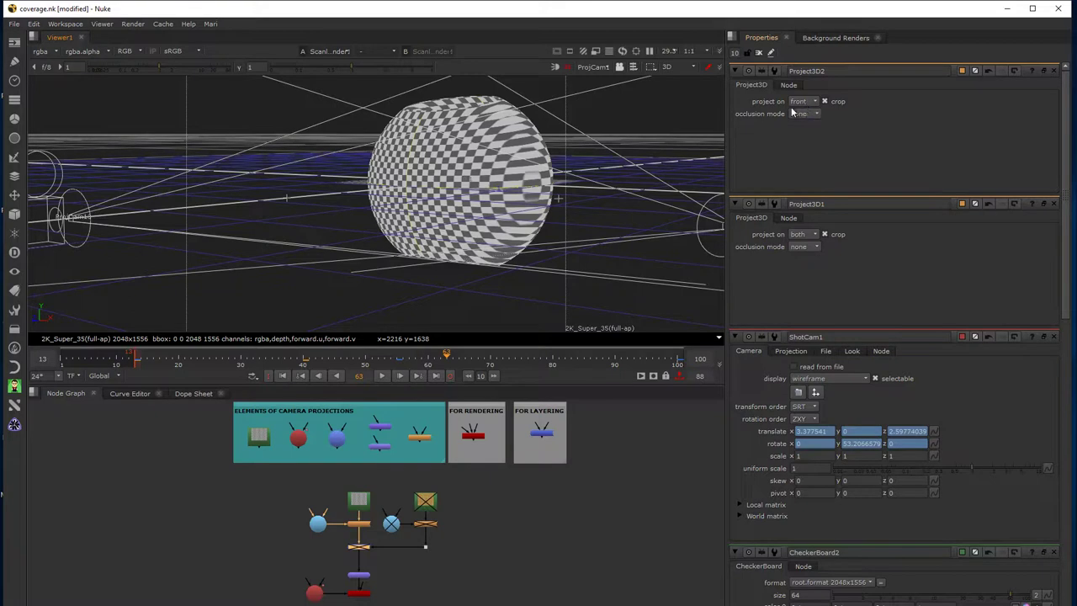
# - Set Project3D2 to project on both sides
pyautogui.click(804, 102)
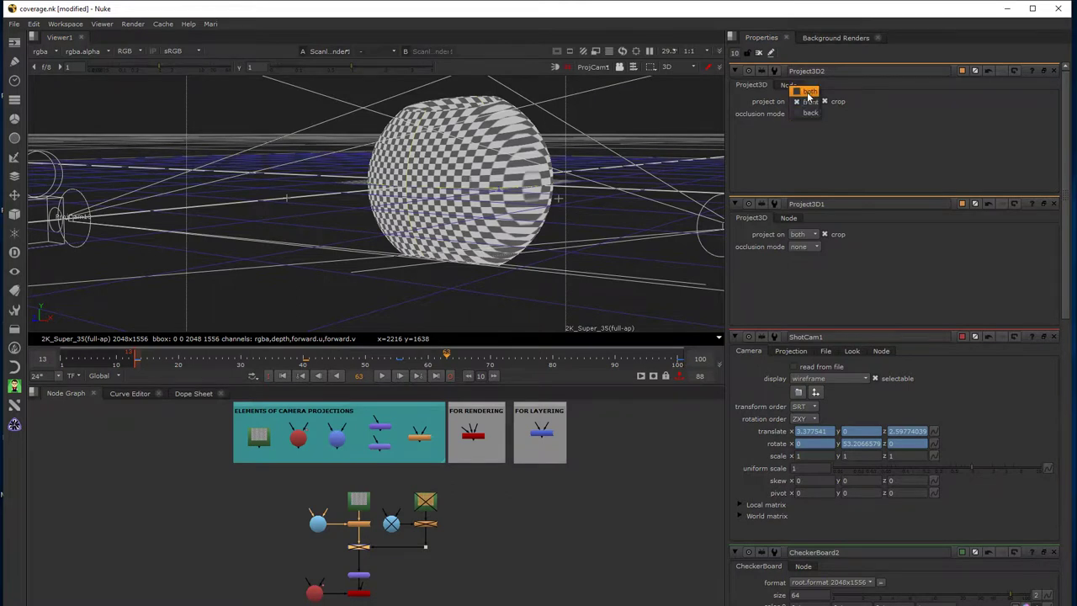
pyautogui.click(808, 92)
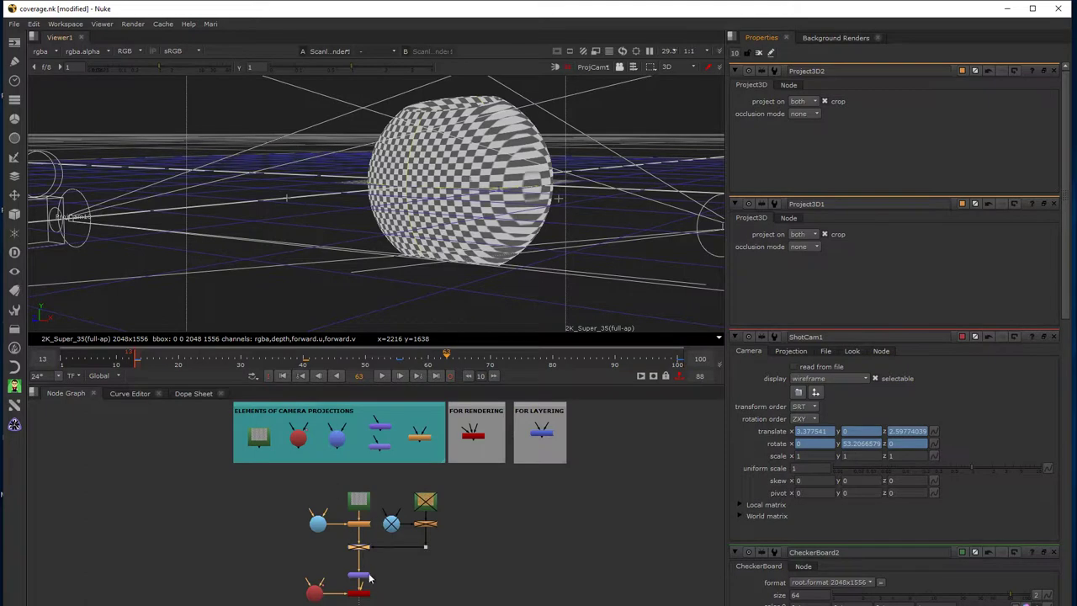
# - Clear all open node properties, then reopen Project3D1 and set it to project on front
pyautogui.scroll(-5, 431, 282)
pyautogui.scroll(-3, 396, 216)
pyautogui.scroll(-3, 396, 216)
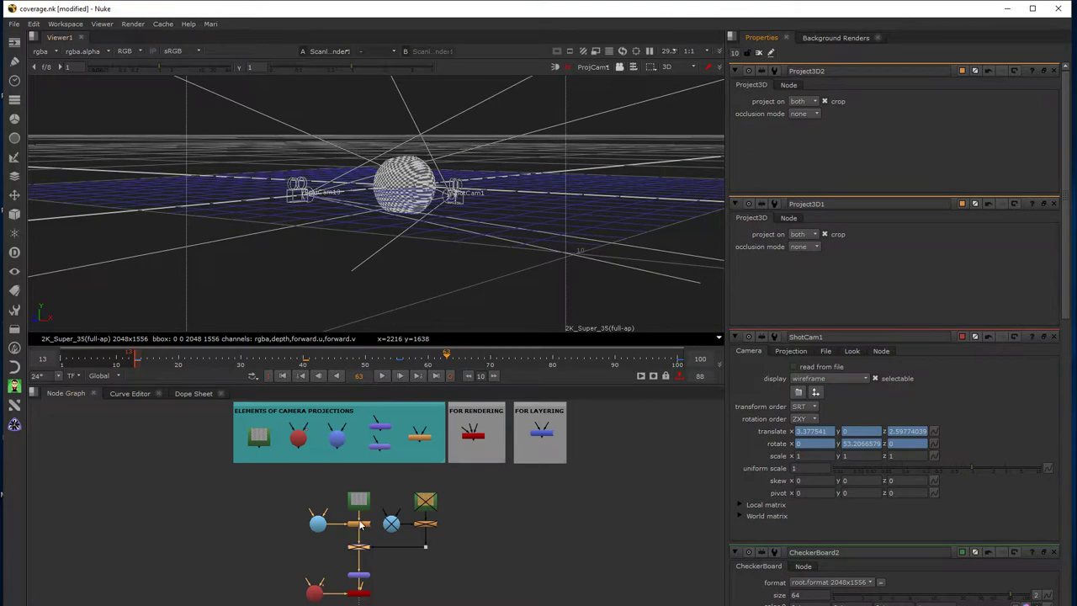
pyautogui.scroll(3, 371, 553)
pyautogui.doubleClick(365, 510)
pyautogui.click(759, 52)
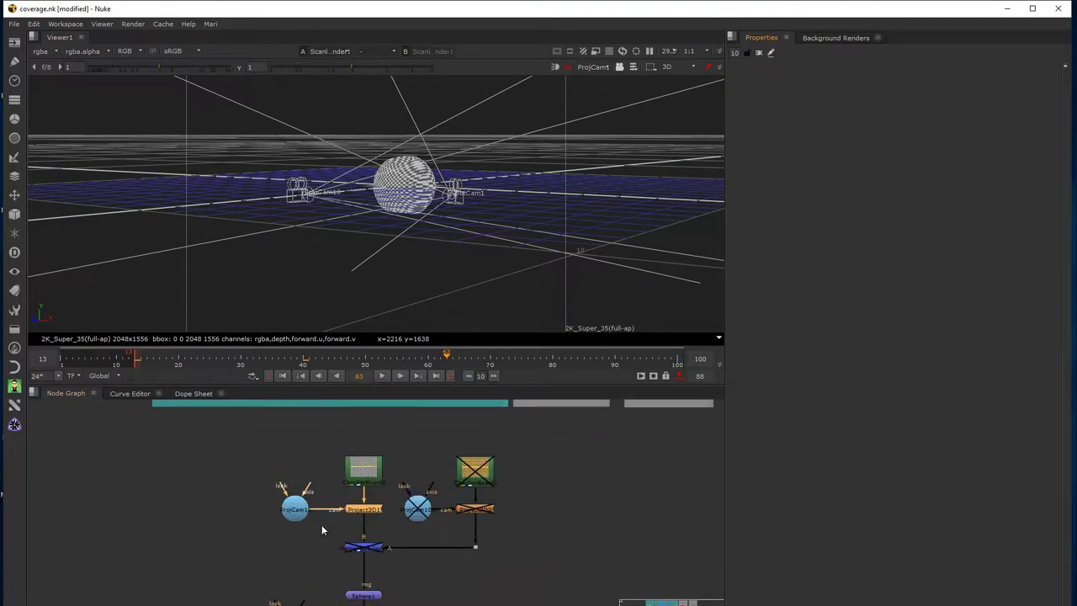
pyautogui.doubleClick(361, 511)
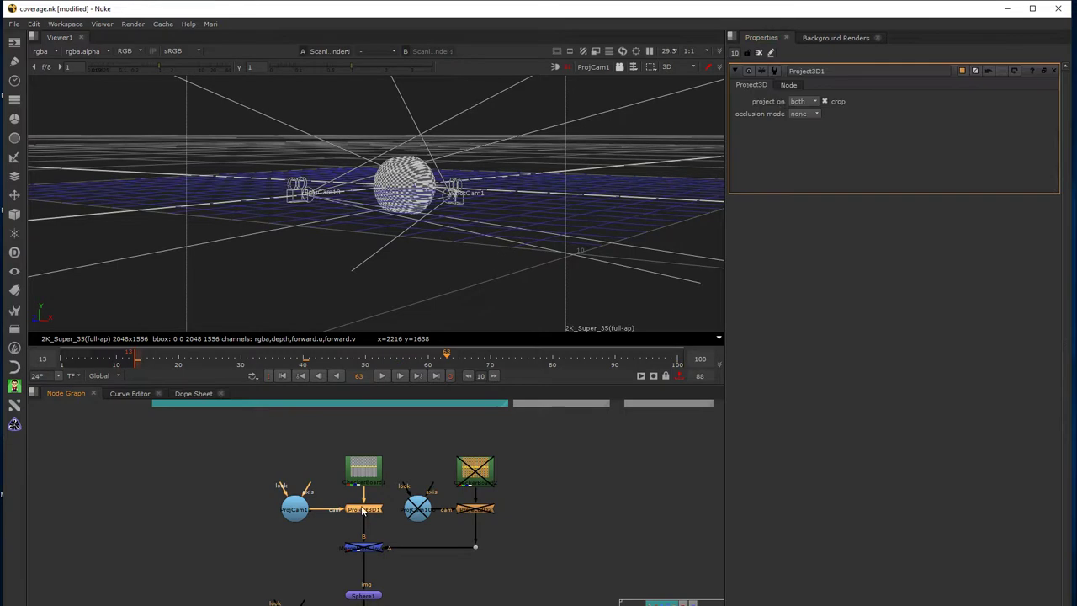
pyautogui.click(810, 102)
pyautogui.click(809, 112)
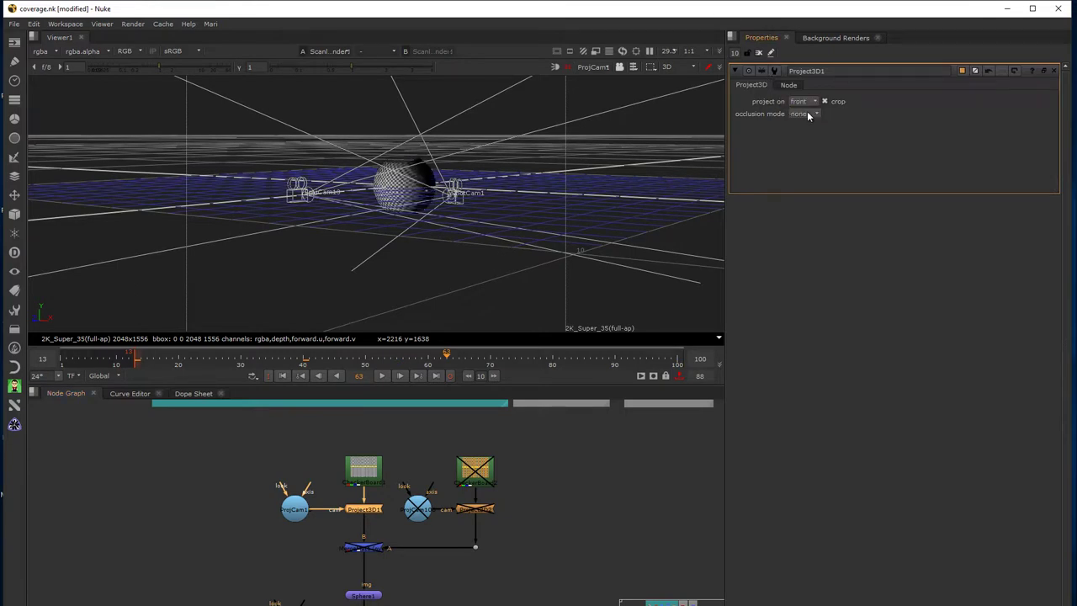
# - Examine the front-only projection on Sphere1 from several angles, comparing the covered side with the side facing away from ProjCam13
pyautogui.click(391, 185)
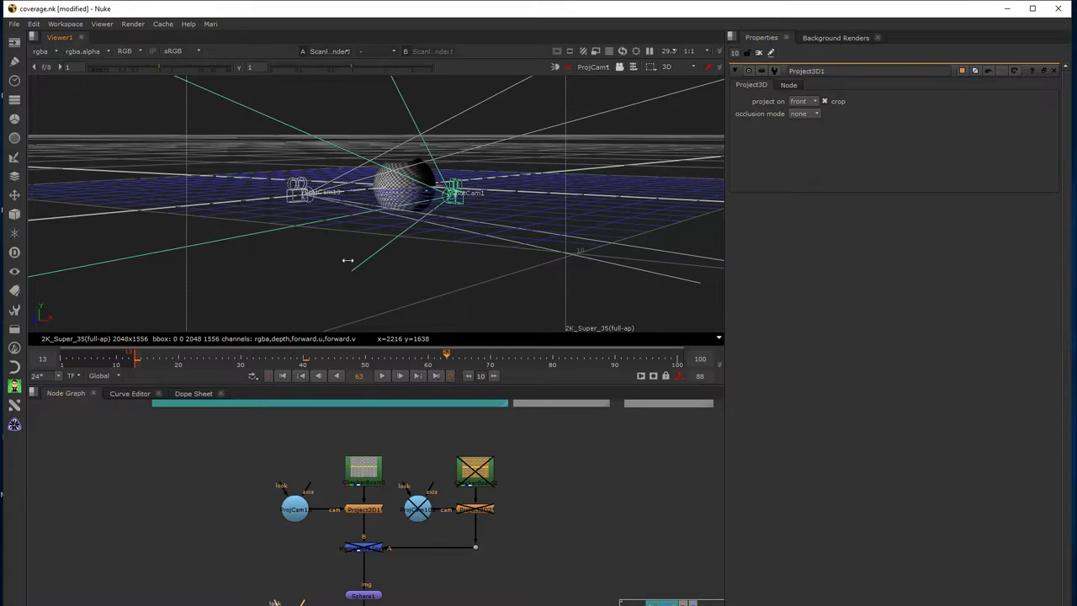
pyautogui.click(358, 597)
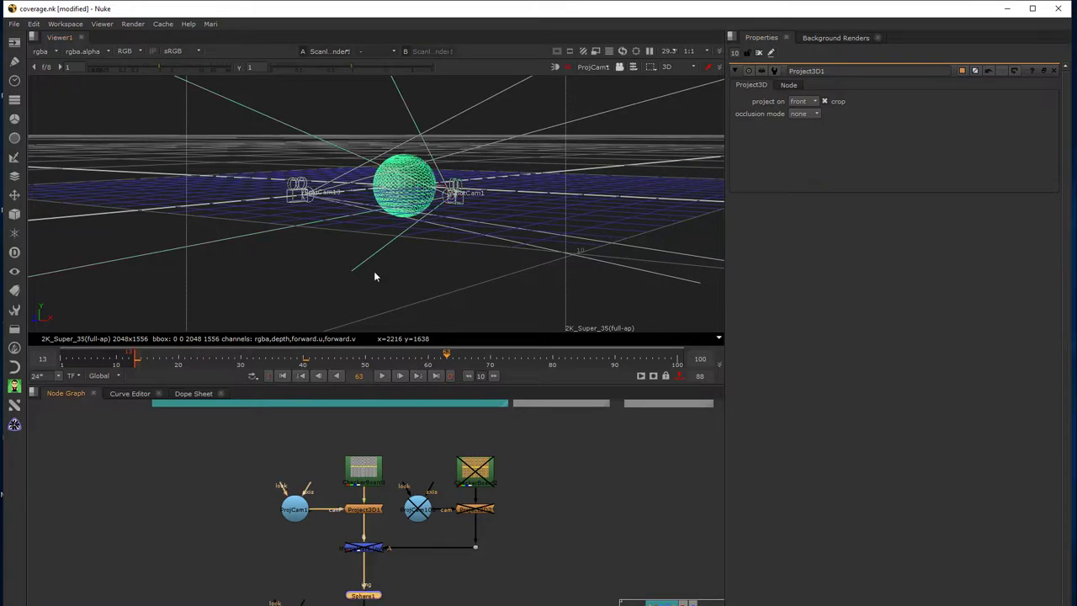
pyautogui.click(408, 244)
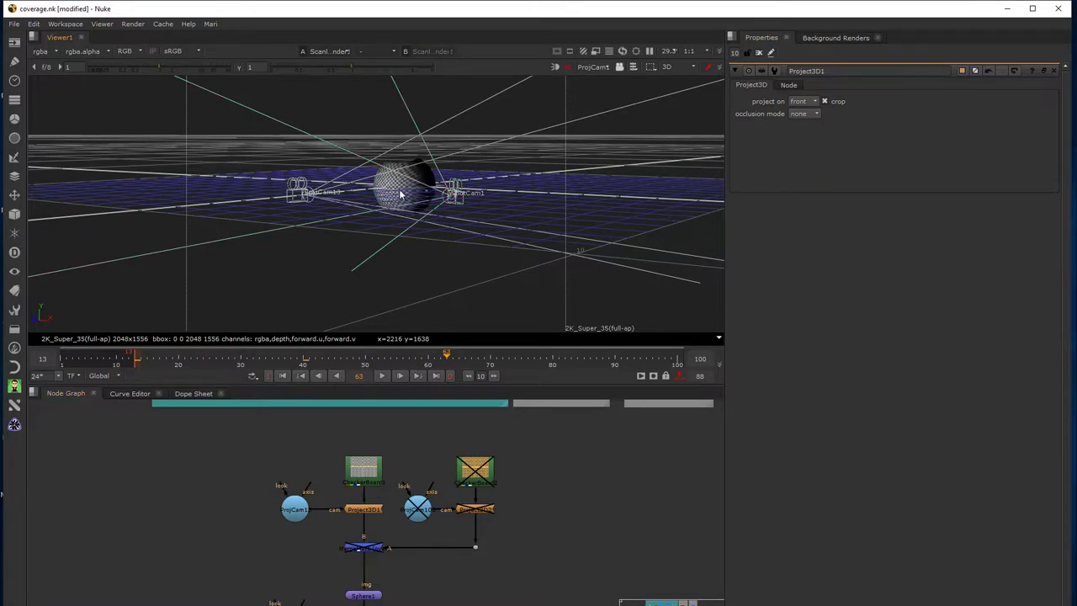
pyautogui.keyDown('ctrl'); pyautogui.moveTo(346, 198); pyautogui.dragTo(337, 196); pyautogui.keyUp('ctrl')
pyautogui.scroll(3, 345, 196)
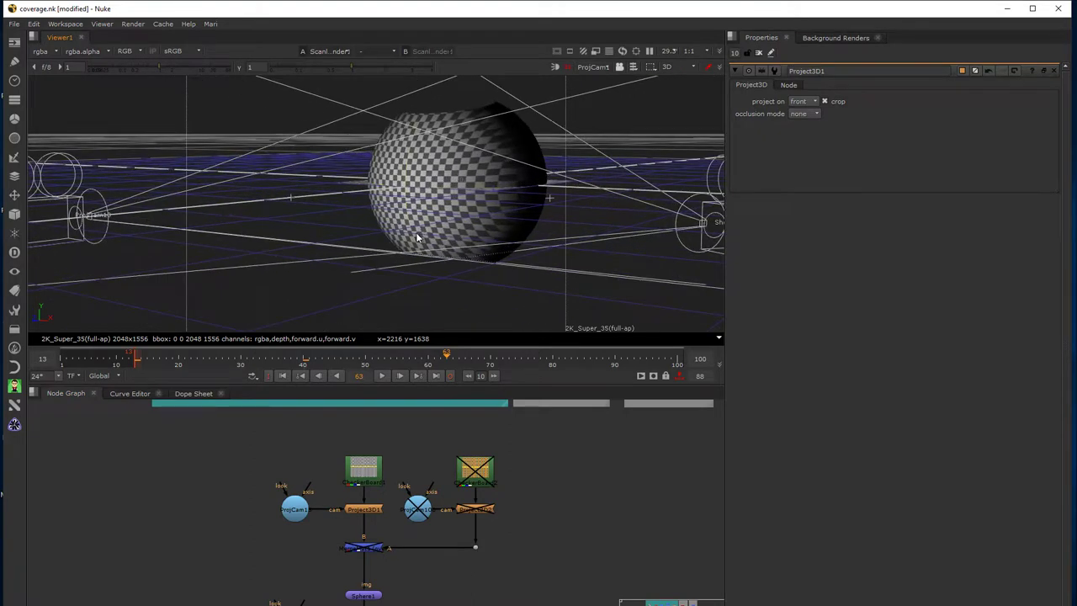
pyautogui.moveTo(577, 284)
pyautogui.keyDown('ctrl'); pyautogui.mouseDown()
pyautogui.moveTo(491, 274)
pyautogui.moveTo(543, 266)
pyautogui.moveTo(628, 276)
pyautogui.moveTo(558, 283)
pyautogui.mouseUp(); pyautogui.keyUp('ctrl')
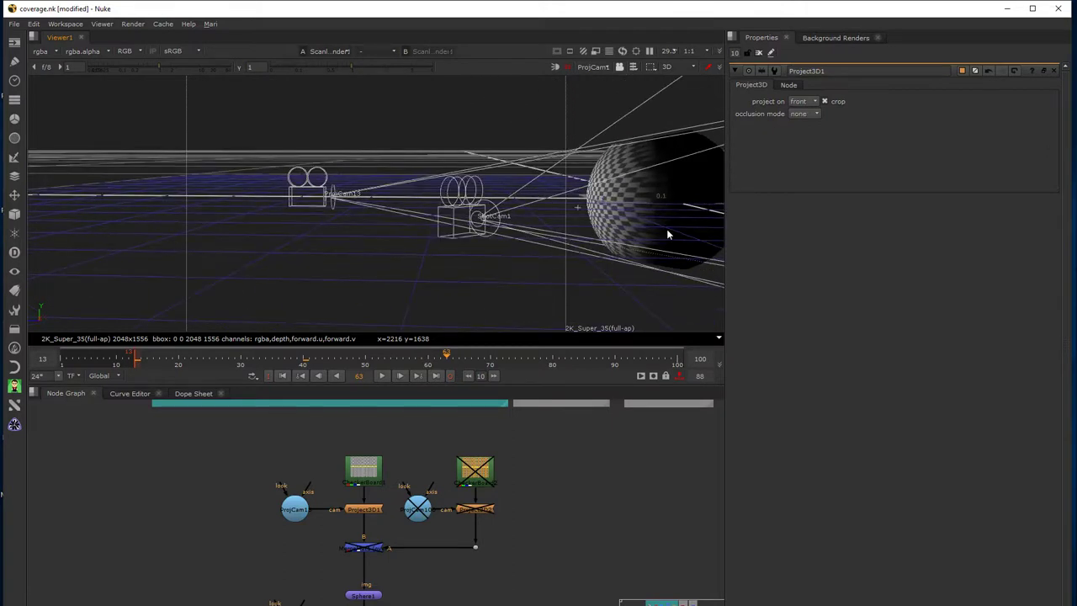
pyautogui.keyDown('ctrl'); pyautogui.moveTo(619, 284); pyautogui.dragTo(520, 261); pyautogui.keyUp('ctrl')
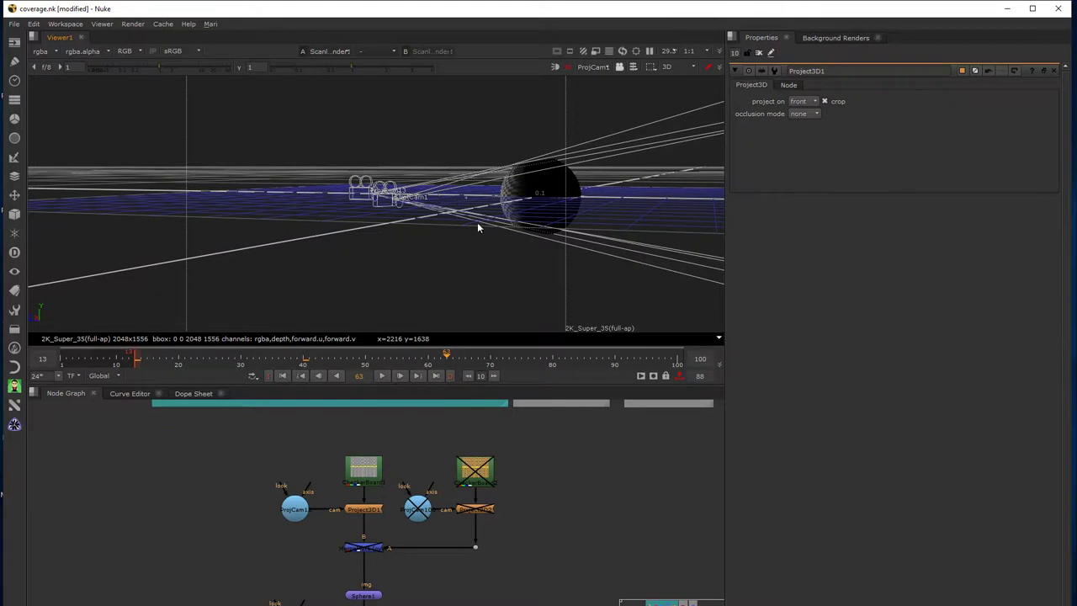
pyautogui.keyDown('ctrl'); pyautogui.moveTo(483, 243); pyautogui.dragTo(698, 219); pyautogui.keyUp('ctrl')
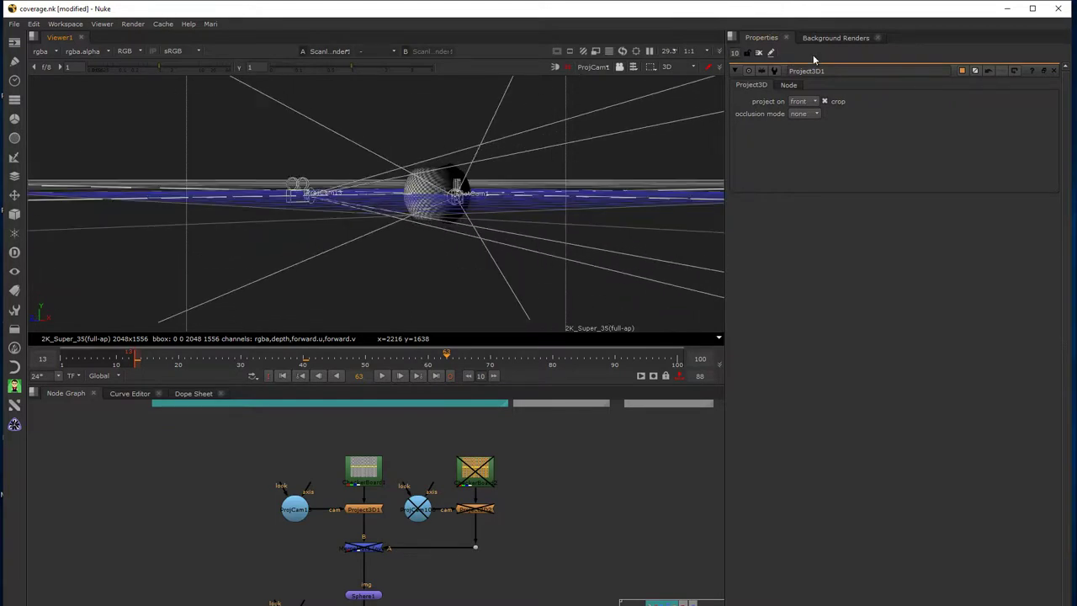
# - Set Project3D1 to project on back and examine the sphere from the side in relation to ProjCam13
pyautogui.click(800, 101)
pyautogui.click(800, 113)
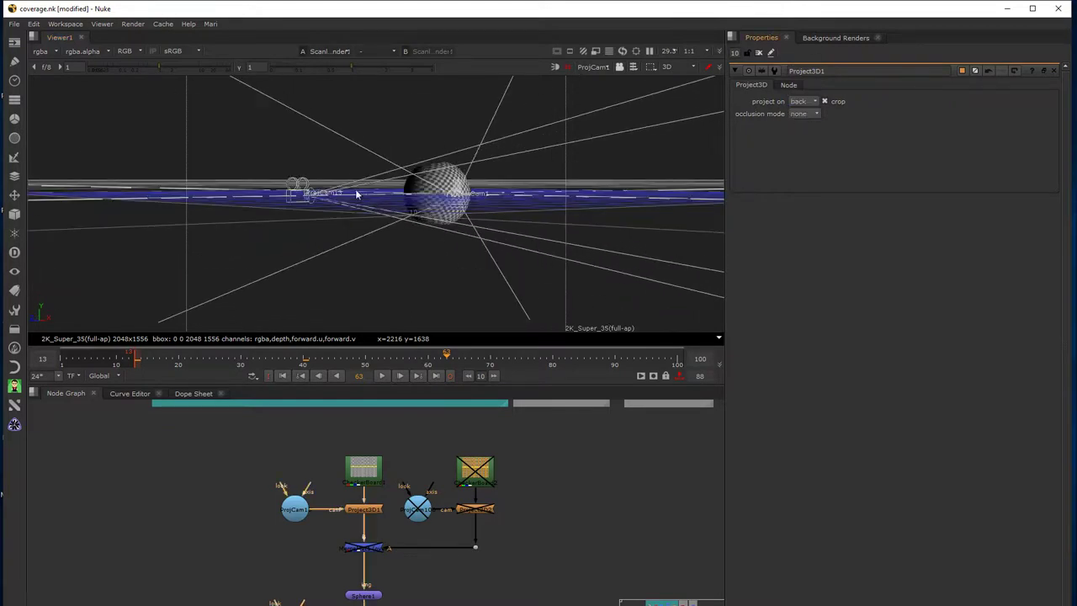
pyautogui.keyDown('ctrl'); pyautogui.moveTo(407, 262); pyautogui.dragTo(484, 274); pyautogui.keyUp('ctrl')
pyautogui.keyDown('ctrl'); pyautogui.moveTo(341, 217); pyautogui.dragTo(364, 290); pyautogui.keyUp('ctrl')
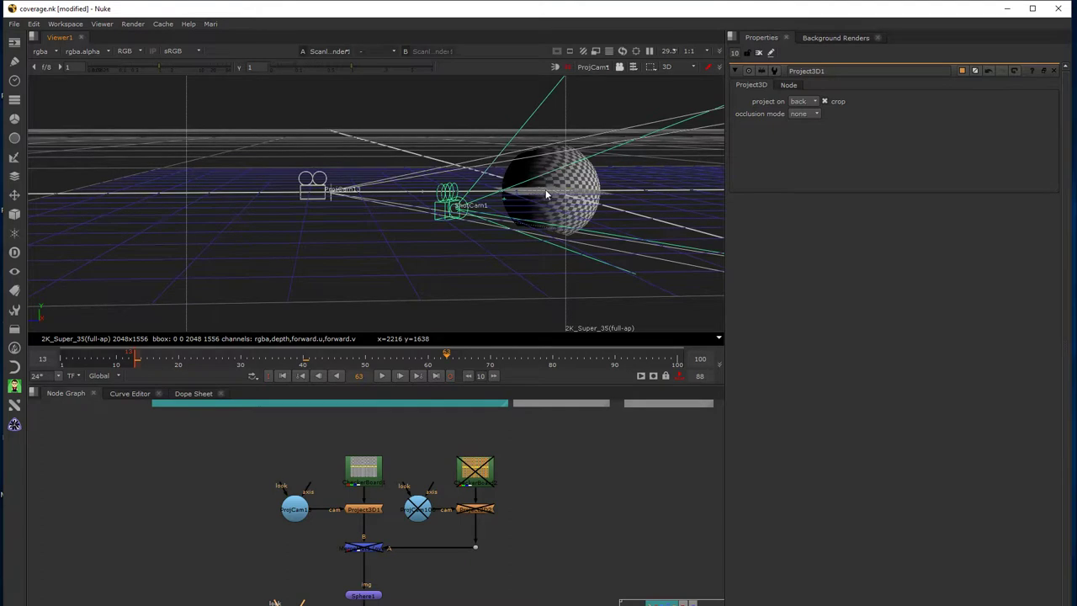
pyautogui.click(356, 595)
pyautogui.click(508, 291)
pyautogui.keyDown('ctrl'); pyautogui.moveTo(524, 189); pyautogui.dragTo(541, 155); pyautogui.keyUp('ctrl')
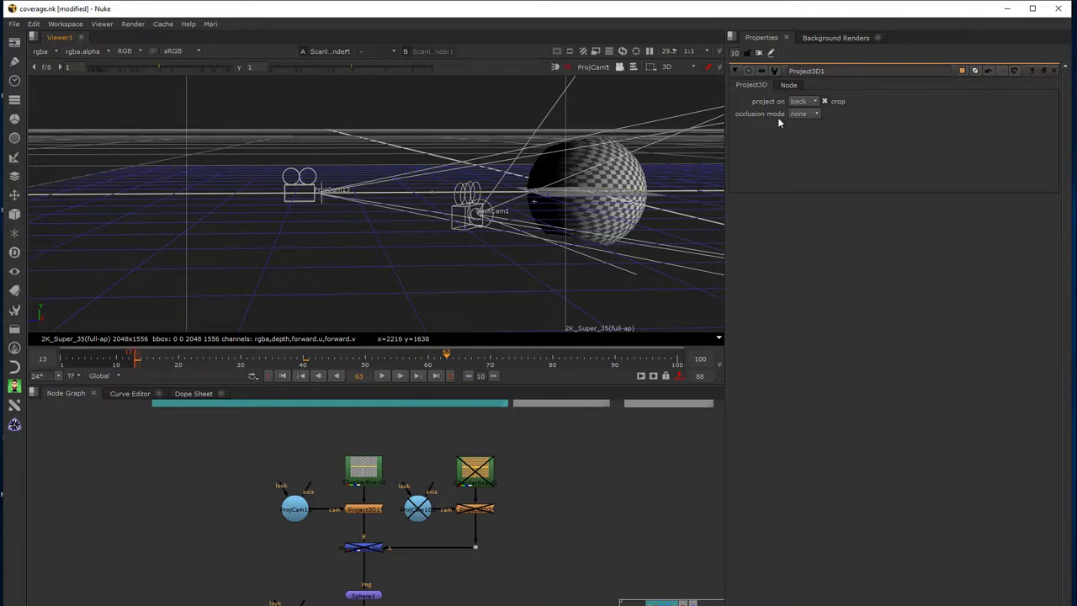
# - Set Project3D1 to project on both and switch the viewer to the 2D render from ScanlineRender1
pyautogui.click(804, 101)
pyautogui.click(807, 85)
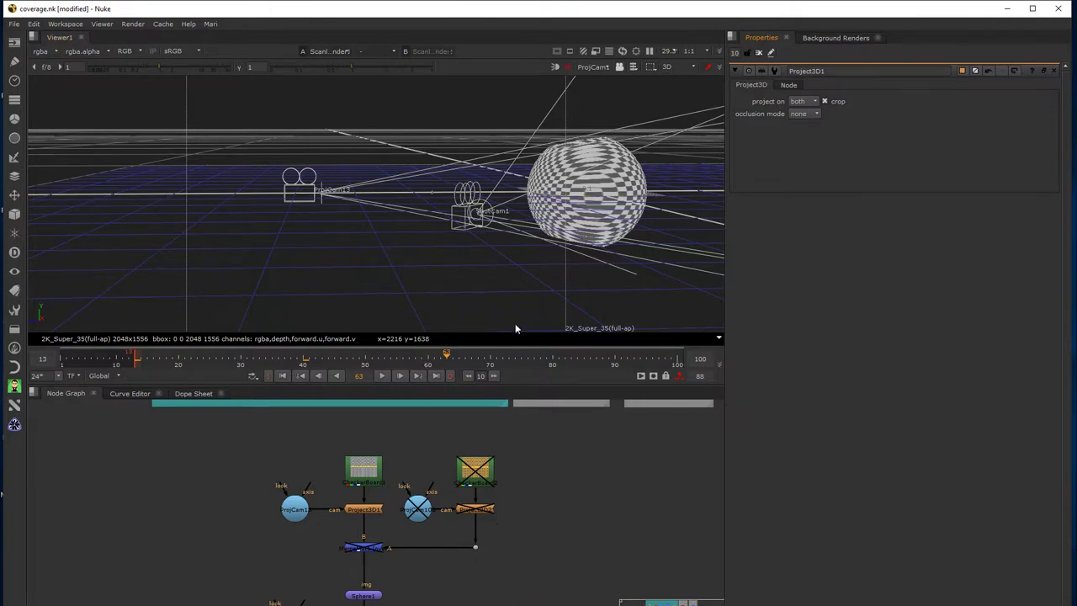
pyautogui.scroll(-3, 362, 564)
pyautogui.click(342, 553)
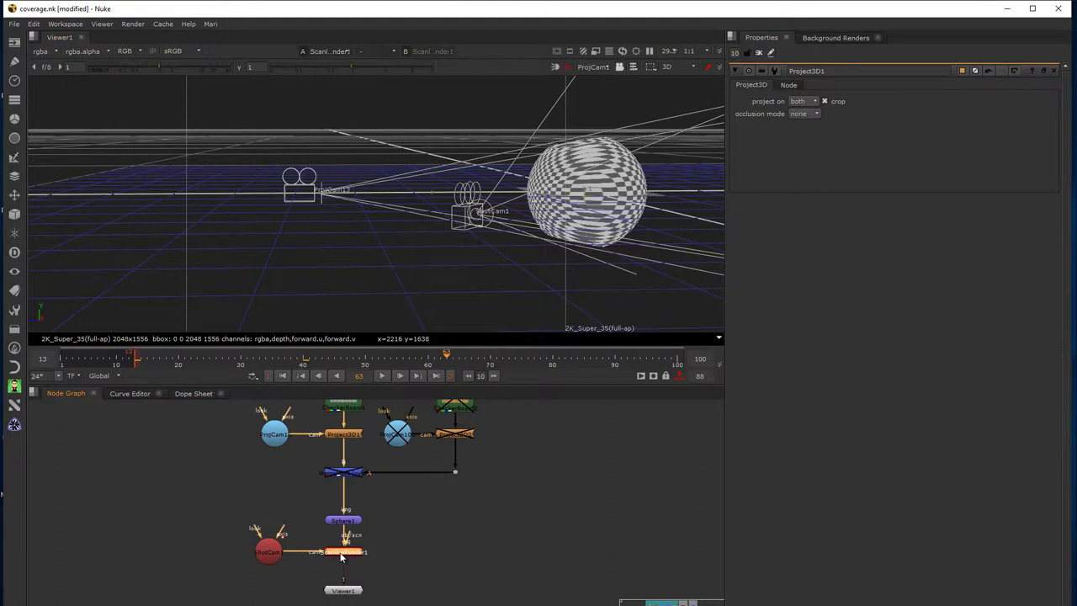
pyautogui.click(671, 69)
pyautogui.click(681, 78)
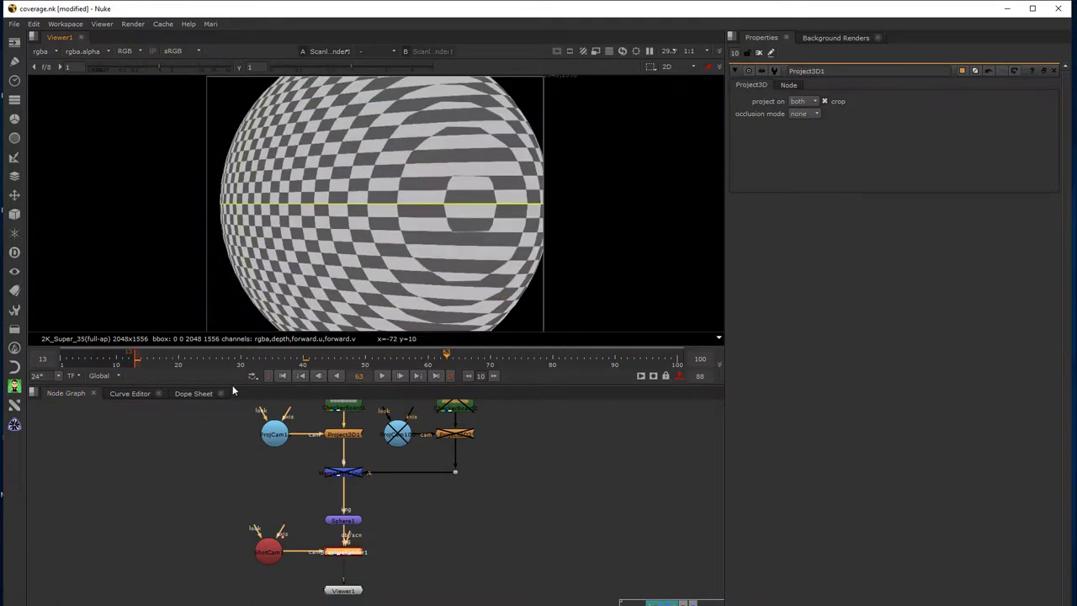
# - Set Project3D1 to project on front and scrub the timeline to check the coverage in the 2D render
pyautogui.click(804, 114)
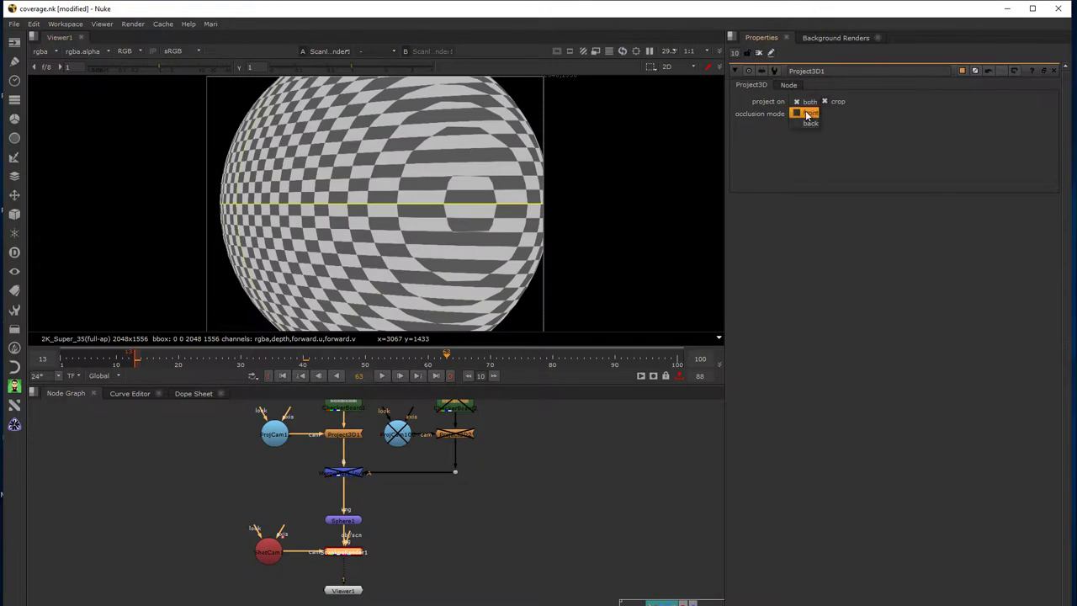
pyautogui.click(806, 114)
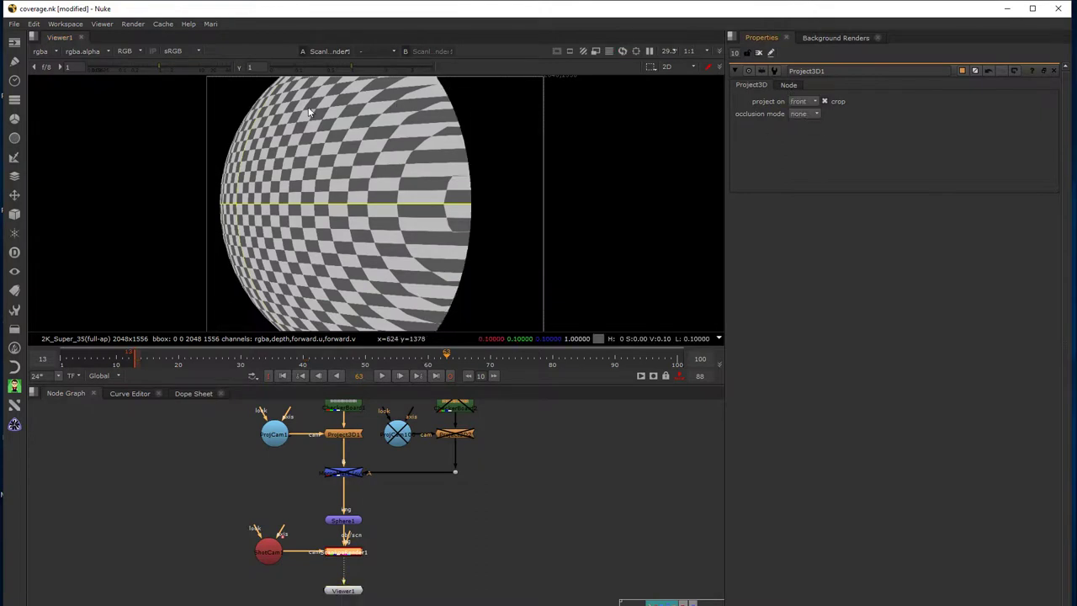
pyautogui.moveTo(271, 358); pyautogui.dragTo(386, 376)
# - Set Project3D1 to project on back and scrub the timeline, ending at frame 54
pyautogui.click(802, 101)
pyautogui.click(805, 115)
pyautogui.click(285, 361)
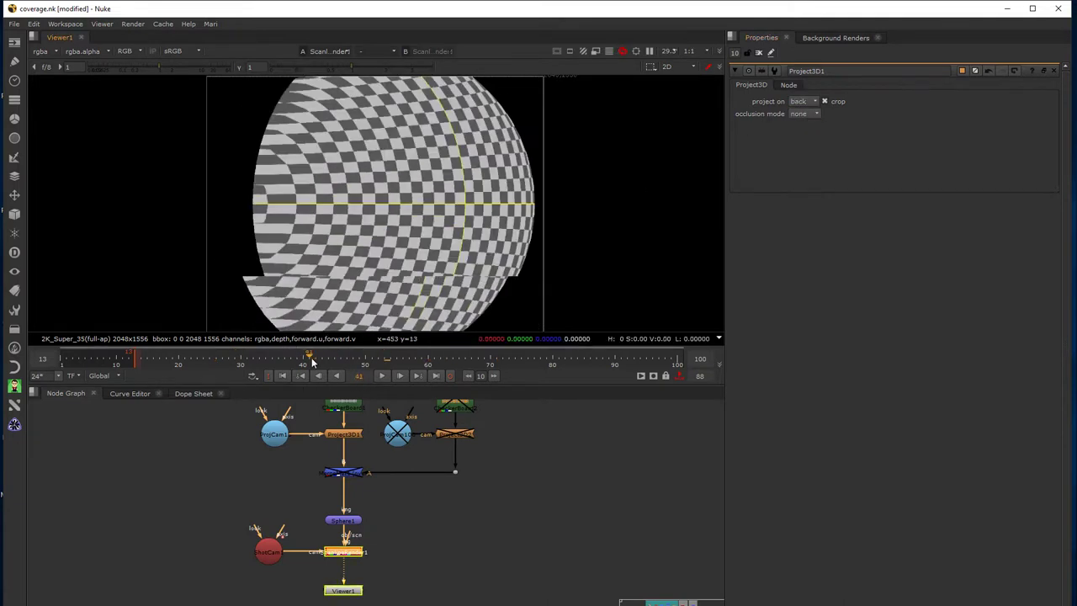
pyautogui.moveTo(286, 362); pyautogui.dragTo(391, 361)
# - Compare both and front on Project3D1, leave it projecting on both, and move the timeline to frame 32
pyautogui.click(799, 101)
pyautogui.click(801, 77)
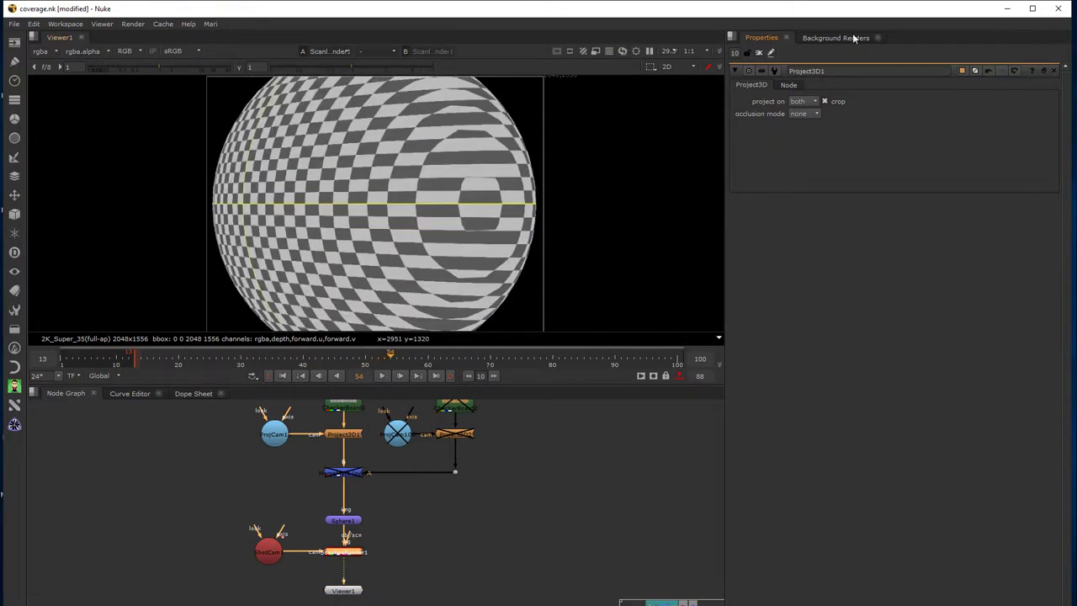
pyautogui.click(806, 101)
pyautogui.click(804, 114)
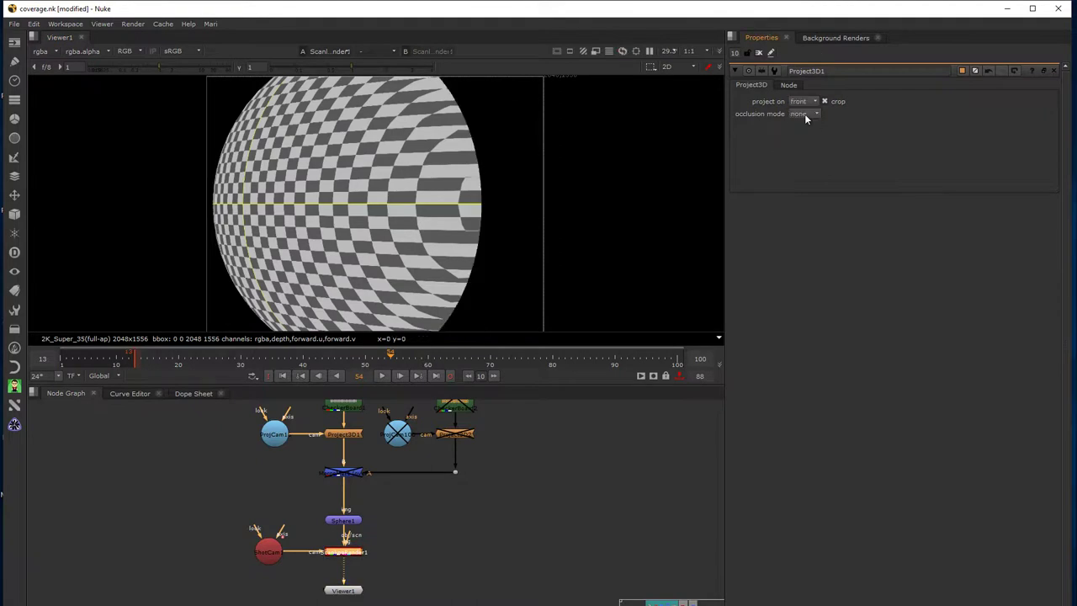
pyautogui.click(805, 101)
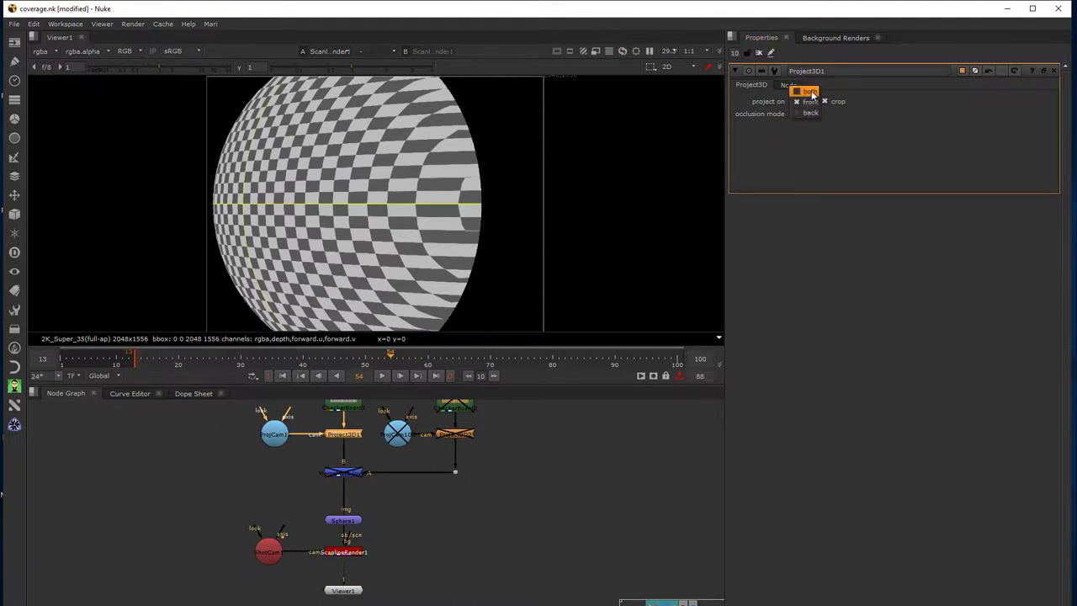
pyautogui.click(805, 90)
pyautogui.click(253, 360)
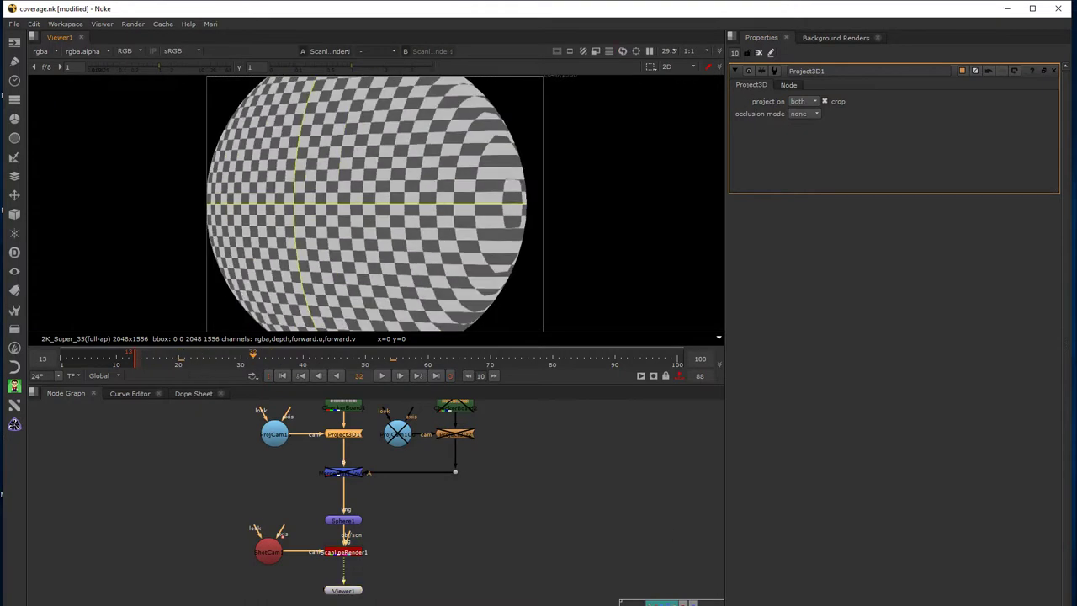
# - Duplicate the whole sphere projection setup without the viewer and place the copy beside the original
pyautogui.scroll(-3, 299, 518)
pyautogui.scroll(-3, 355, 238)
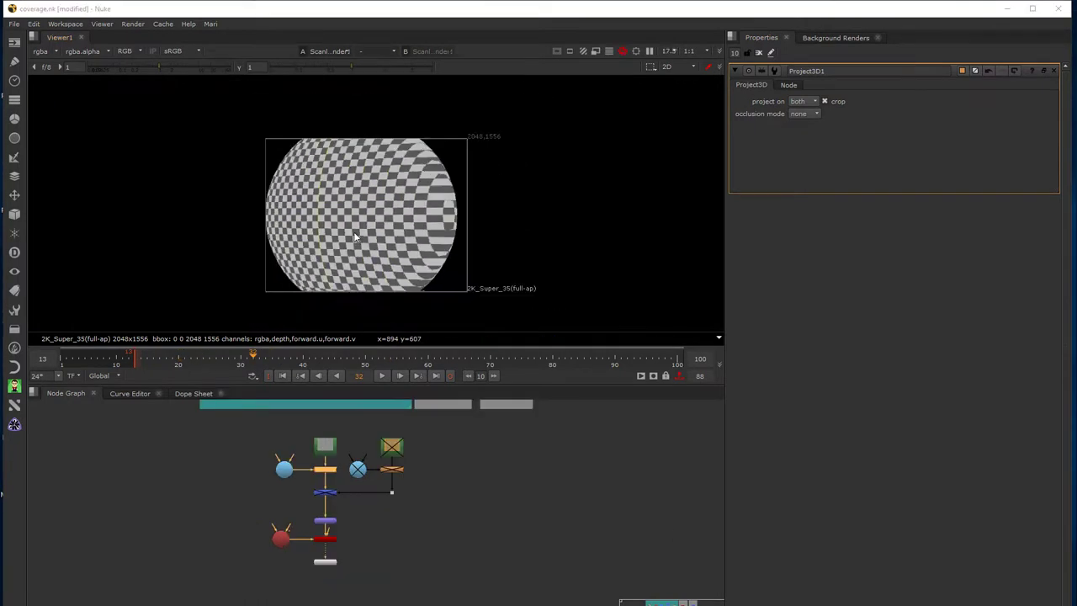
pyautogui.moveTo(485, 502); pyautogui.dragTo(484, 509, button='middle')
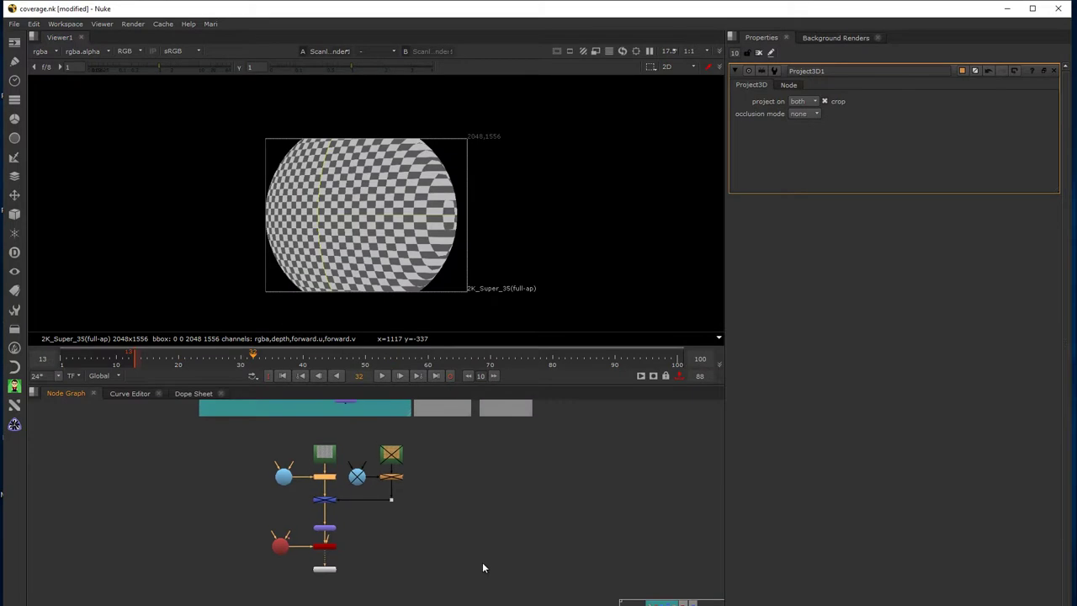
pyautogui.moveTo(463, 557); pyautogui.dragTo(254, 485)
pyautogui.moveTo(223, 447); pyautogui.dragTo(224, 446)
pyautogui.click(576, 510)
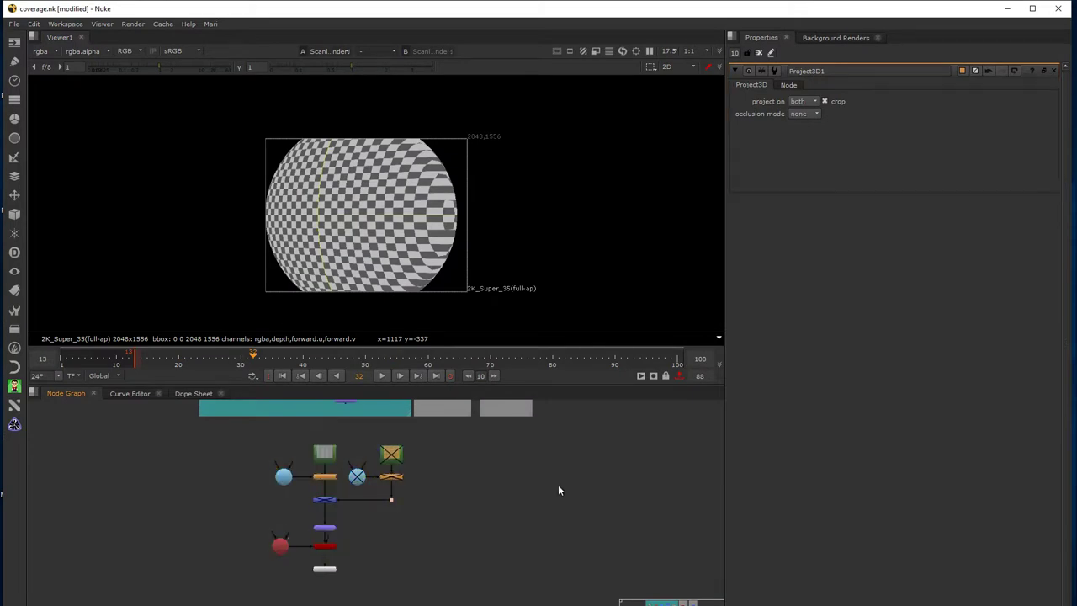
pyautogui.hotkey('ctrl', 'v')
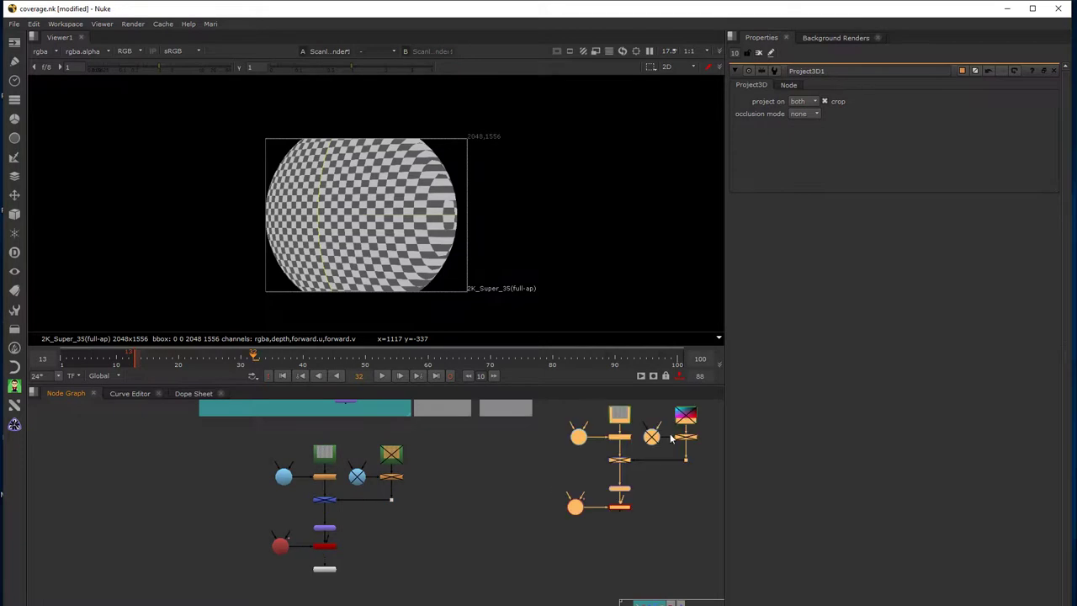
pyautogui.moveTo(619, 416); pyautogui.dragTo(582, 459)
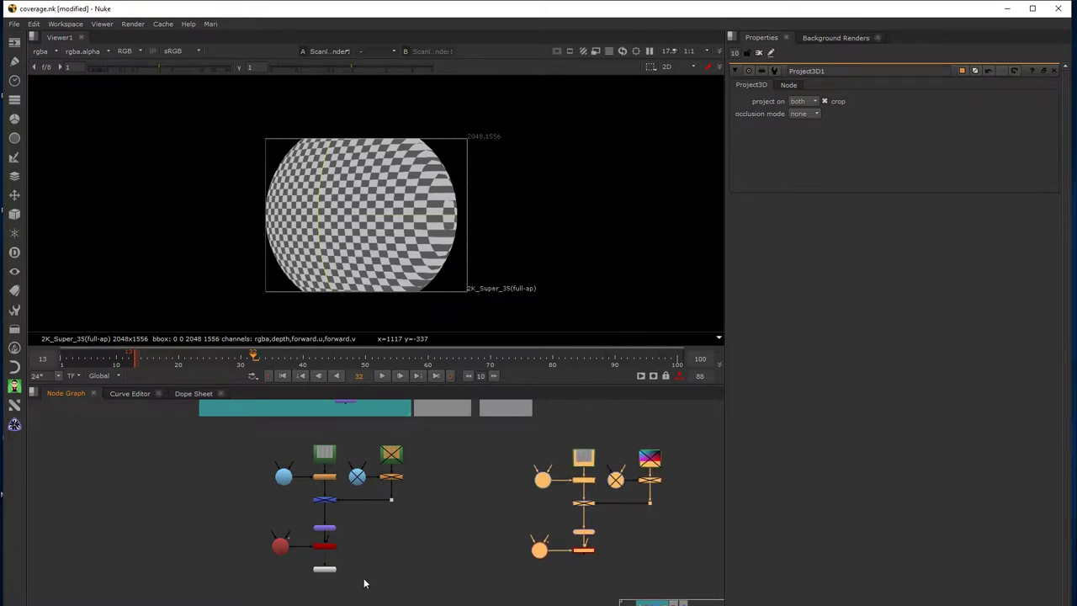
# - Move Viewer1 beneath the duplicated ScanlineRender2 and enable the copy's merge node and second projection branch
pyautogui.moveTo(324, 569); pyautogui.dragTo(586, 573)
pyautogui.moveTo(695, 515); pyautogui.dragTo(606, 443)
pyautogui.press('d')
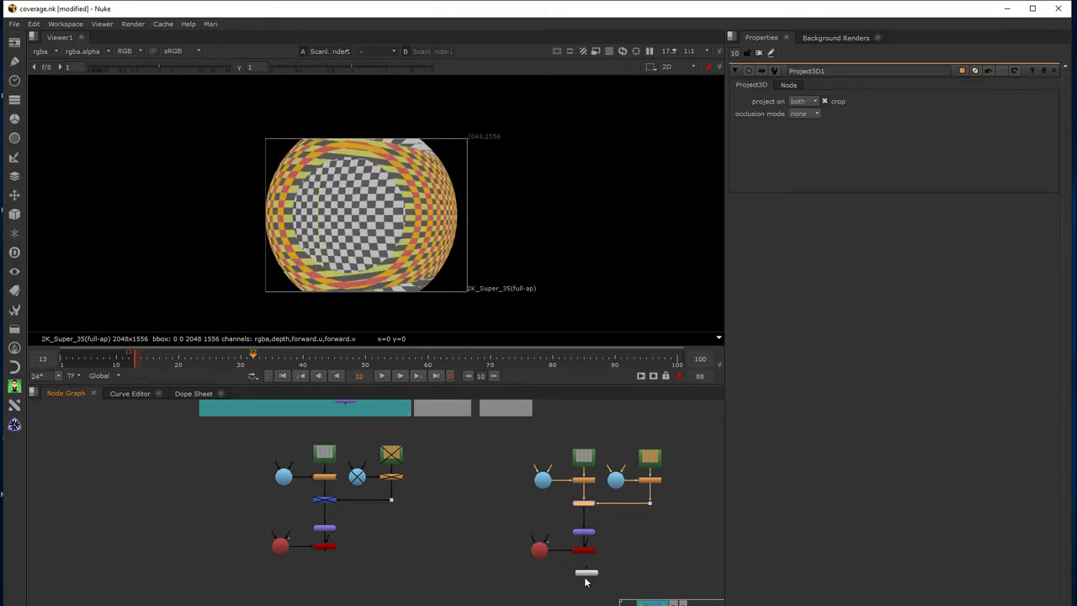
pyautogui.click(586, 575)
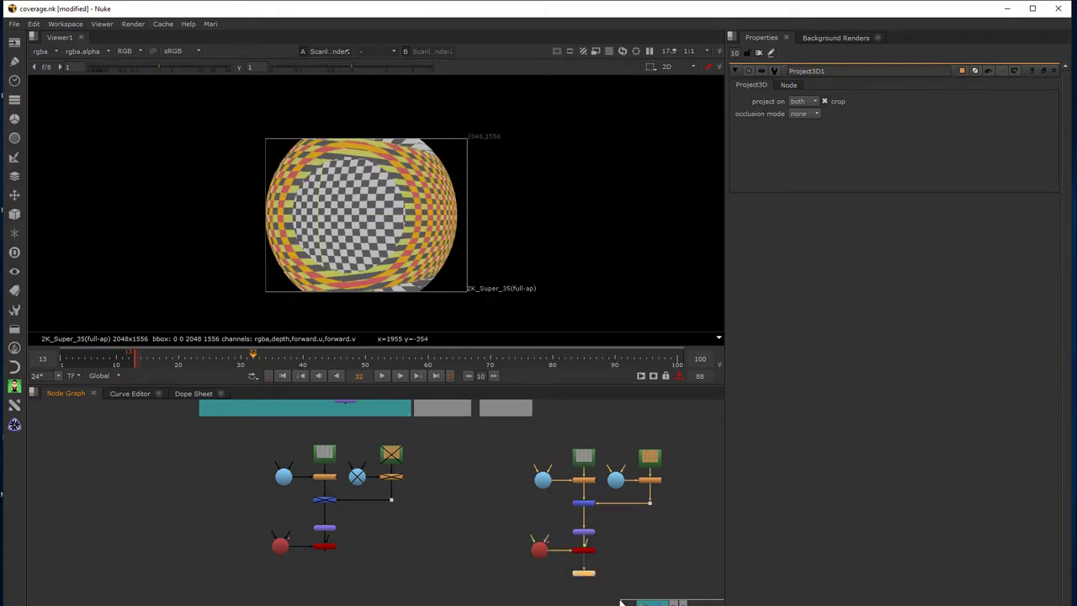
# - Disable the merge node and the orange checkerboard projection branch in the duplicated setup
pyautogui.scroll(4, 616, 551)
pyautogui.scroll(-3, 616, 548)
pyautogui.moveTo(616, 548); pyautogui.dragTo(565, 546, button='middle')
pyautogui.click(525, 484)
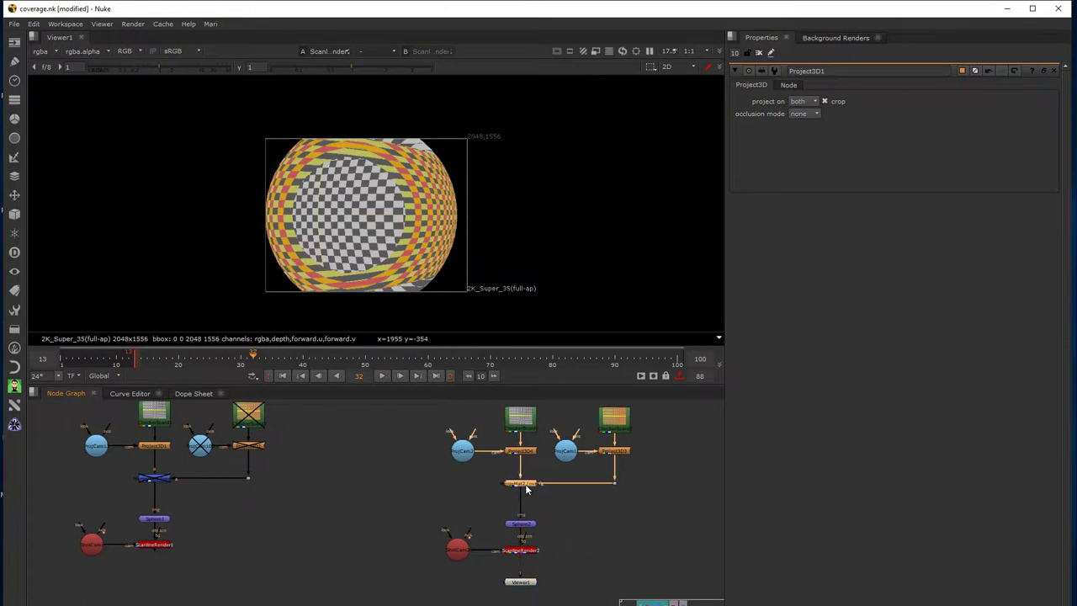
pyautogui.press('d')
pyautogui.moveTo(648, 497); pyautogui.dragTo(587, 444)
pyautogui.press('d')
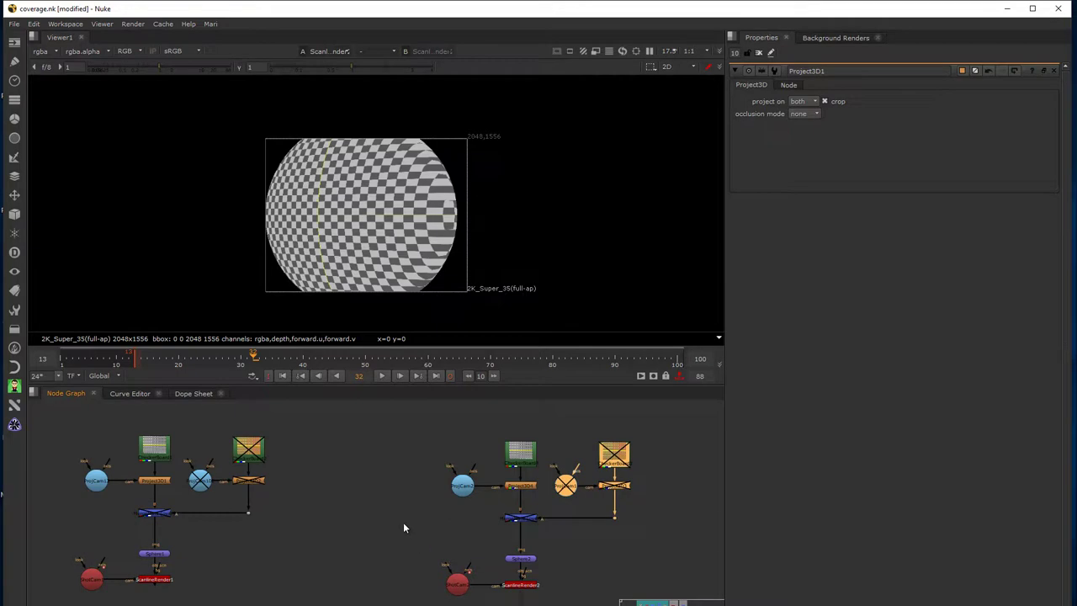
# - Switch the viewer to 3D, inspect the duplicated setup's projection and cameras from the side, and select Sphere2
pyautogui.click(669, 68)
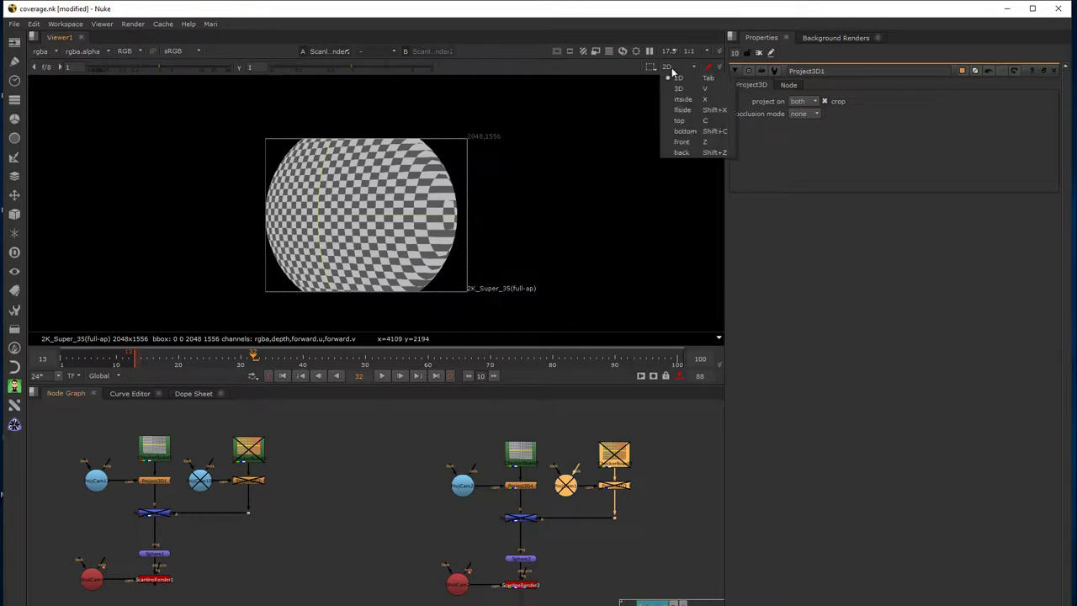
pyautogui.click(678, 87)
pyautogui.scroll(-5, 439, 252)
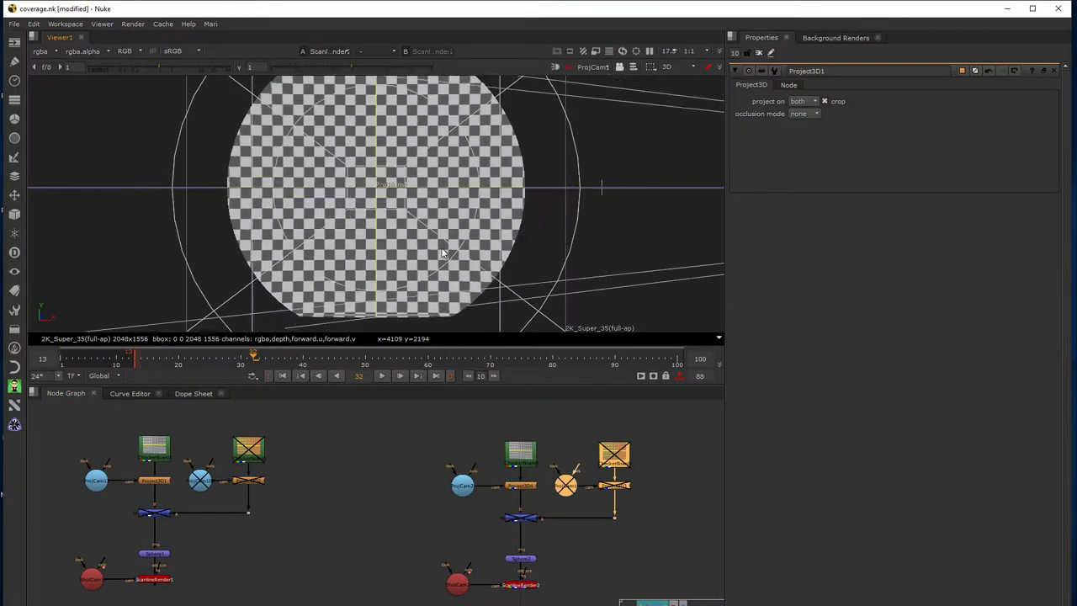
pyautogui.scroll(-5, 438, 252)
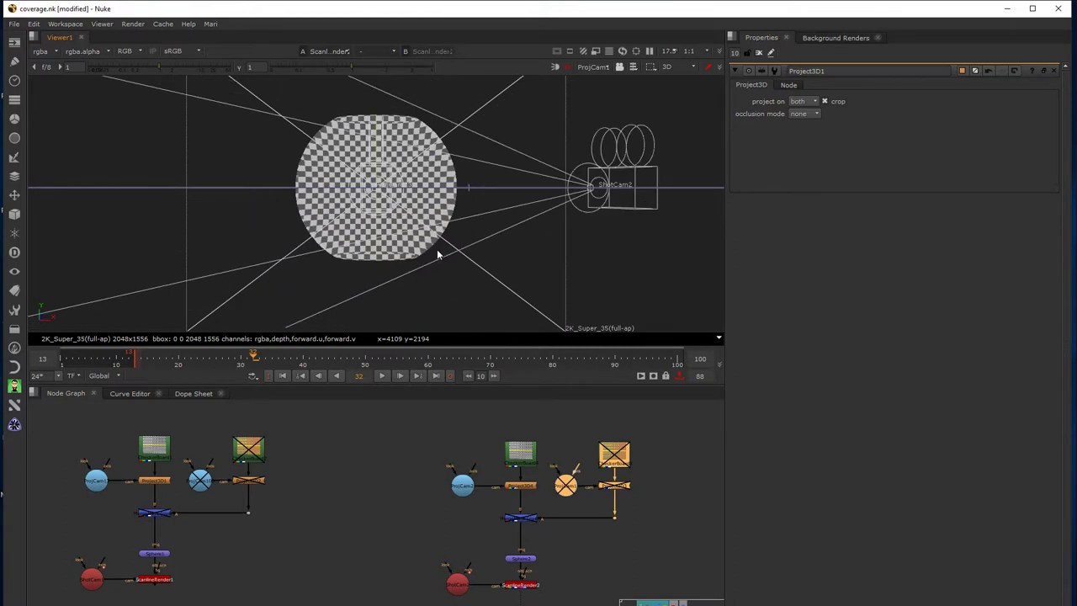
pyautogui.keyDown('alt'); pyautogui.moveTo(671, 294); pyautogui.dragTo(562, 292, button='right'); pyautogui.keyUp('alt')
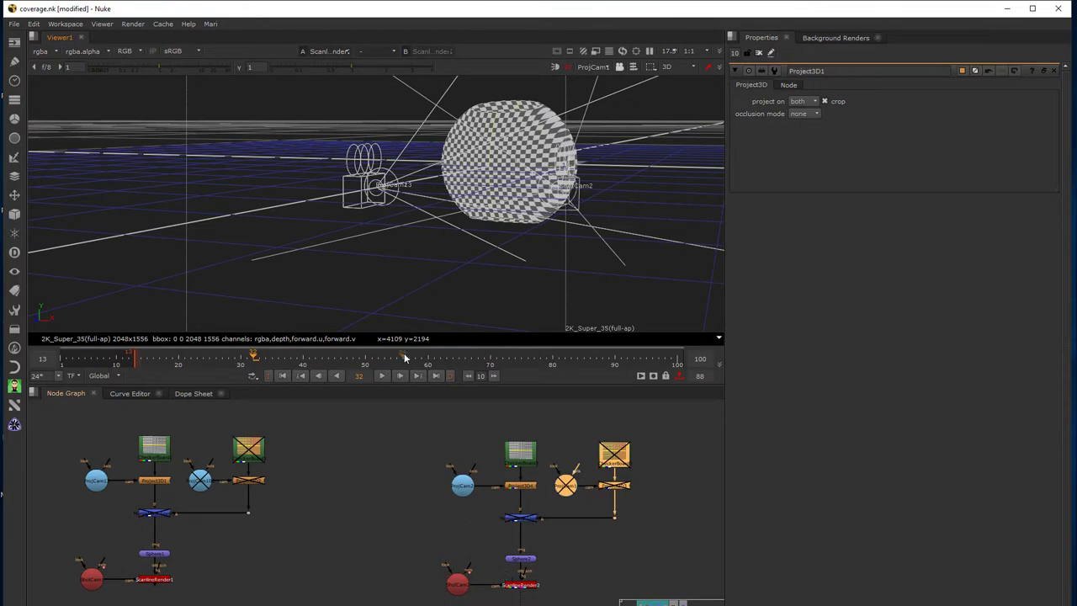
pyautogui.click(522, 156)
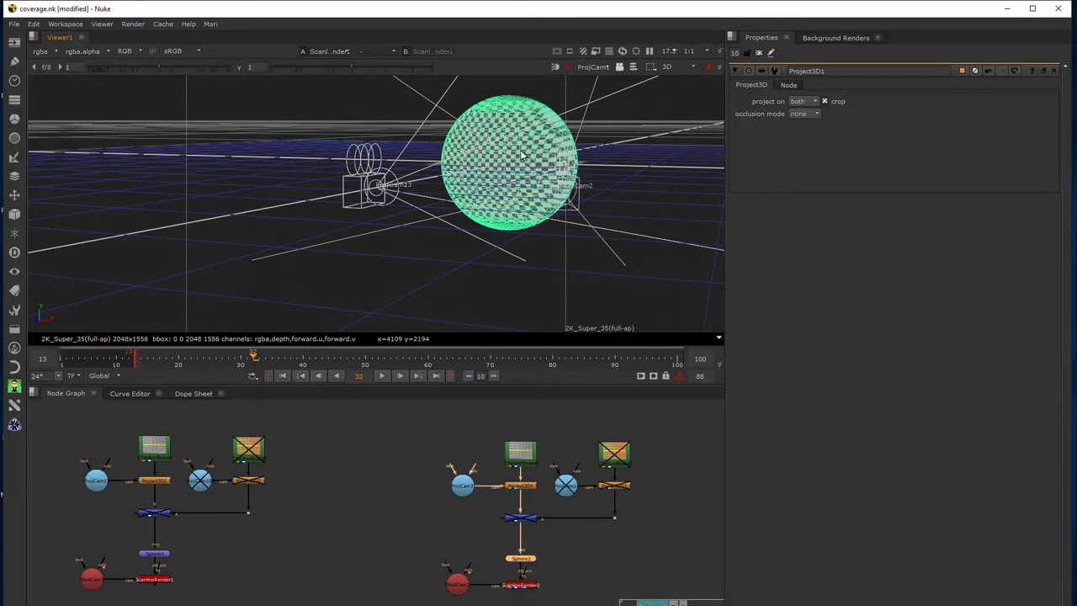
# - Open Project3D4 in the duplicated setup and set it to project on back
pyautogui.doubleClick(519, 491)
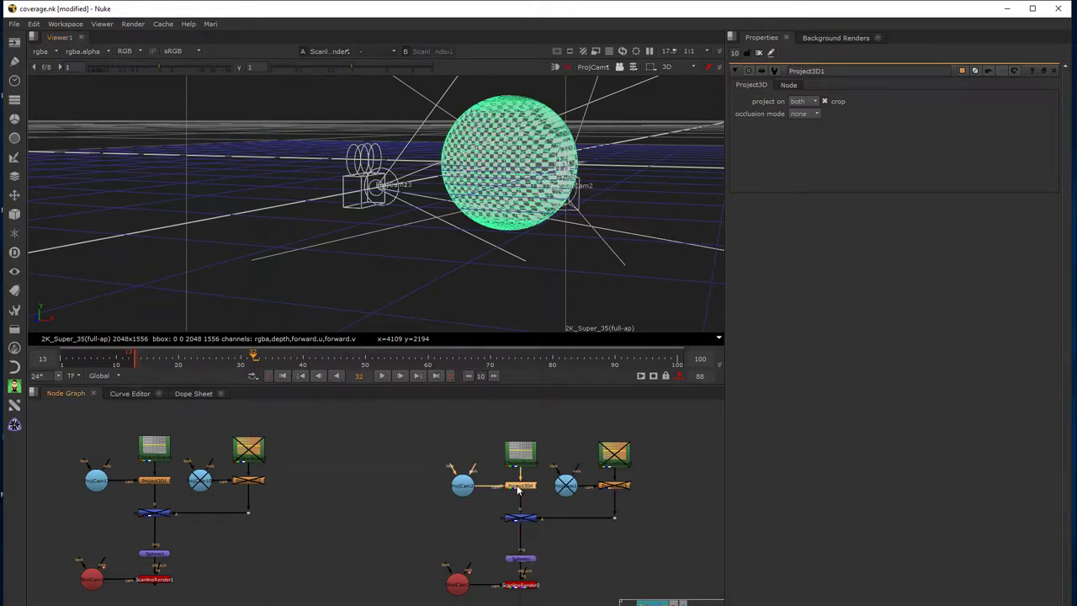
pyautogui.click(800, 102)
pyautogui.click(800, 103)
pyautogui.click(797, 113)
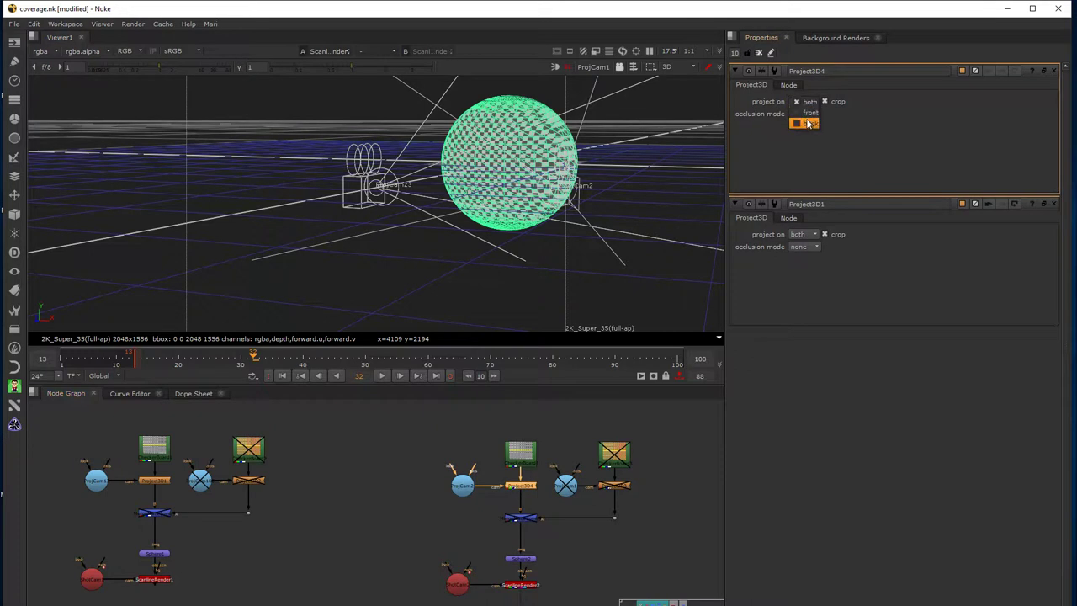
pyautogui.click(807, 123)
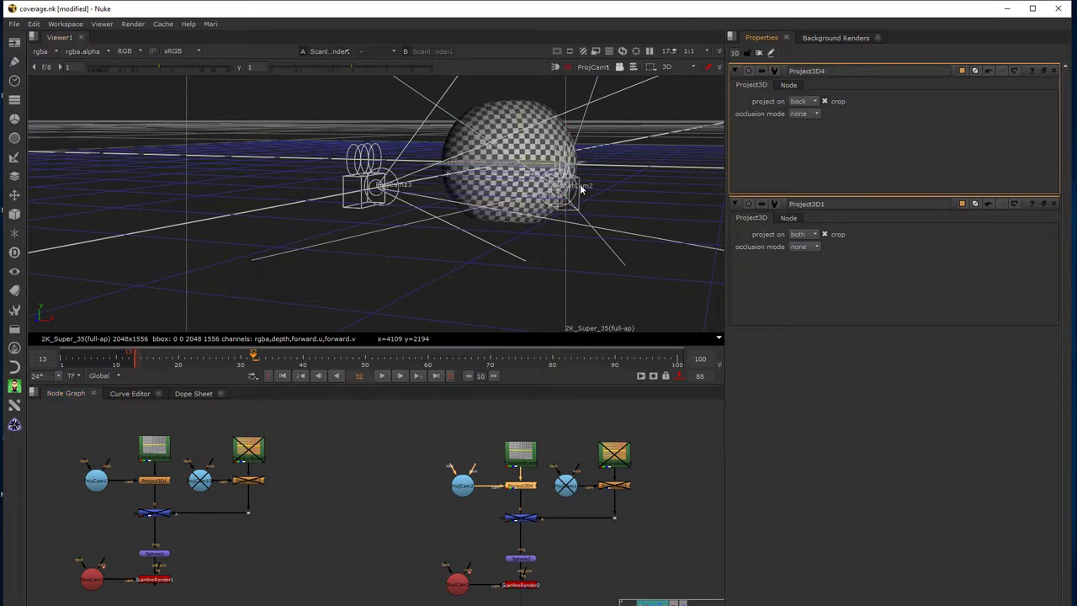
# - Examine the back-only projection on Sphere2 from several angles around the projection camera and shot camera
pyautogui.keyDown('ctrl'); pyautogui.moveTo(659, 166); pyautogui.dragTo(310, 277); pyautogui.keyUp('ctrl')
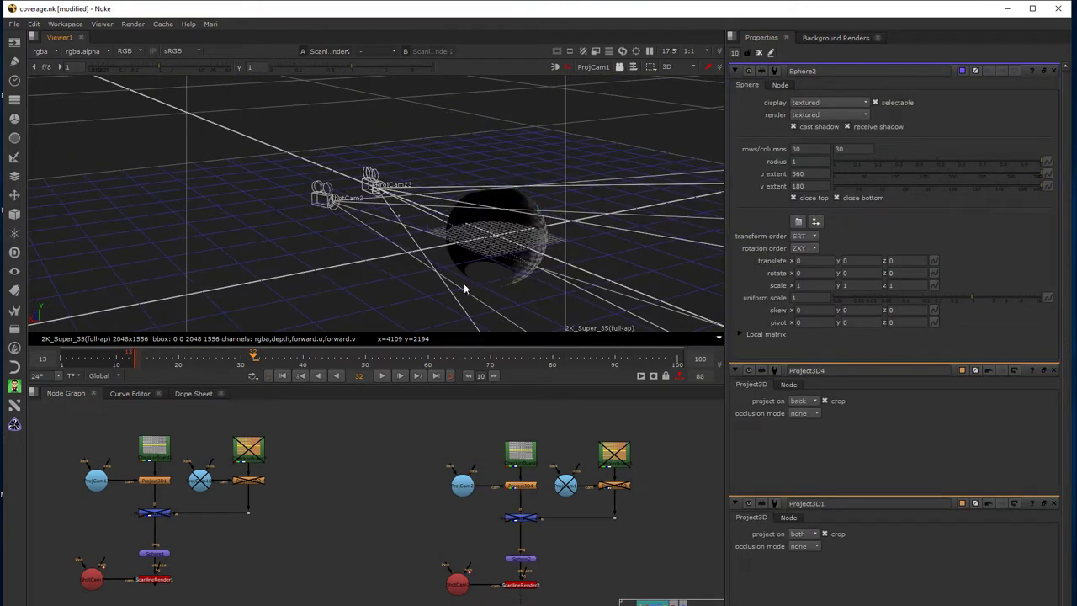
pyautogui.keyDown('ctrl'); pyautogui.moveTo(330, 295); pyautogui.dragTo(647, 256); pyautogui.keyUp('ctrl')
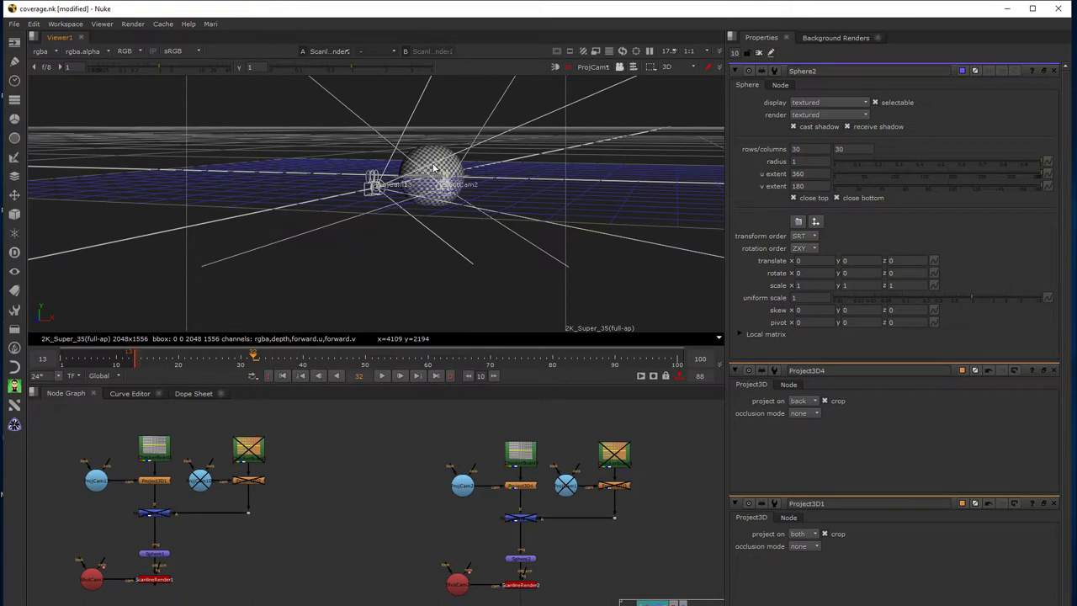
pyautogui.keyDown('ctrl'); pyautogui.moveTo(590, 267); pyautogui.dragTo(518, 290); pyautogui.keyUp('ctrl')
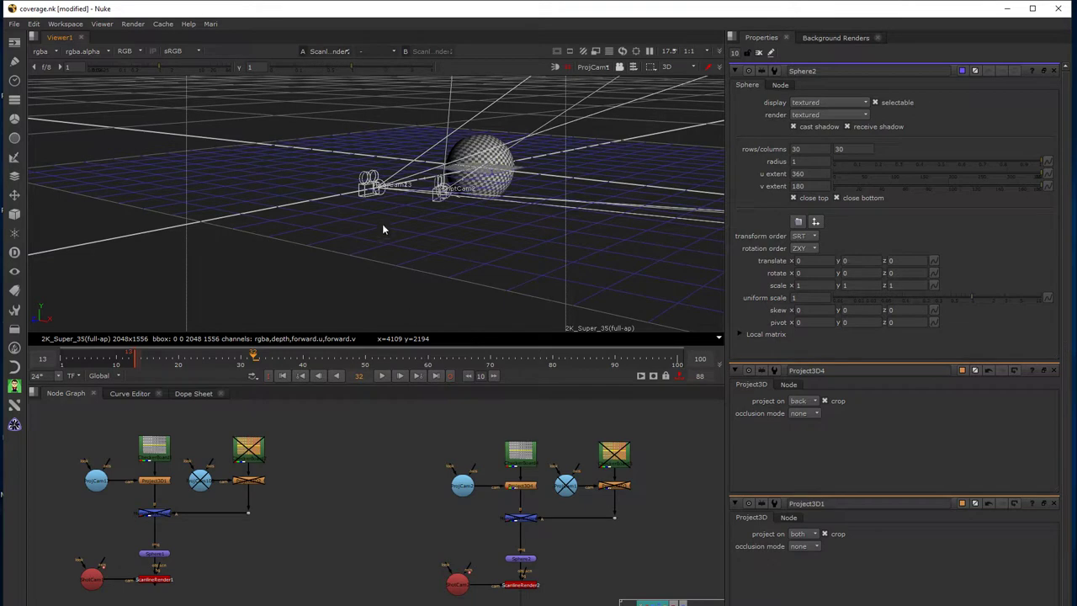
# - Move the timeline to frame 13 and delete the disabled projection camera from the duplicated second projection branch
pyautogui.click(283, 376)
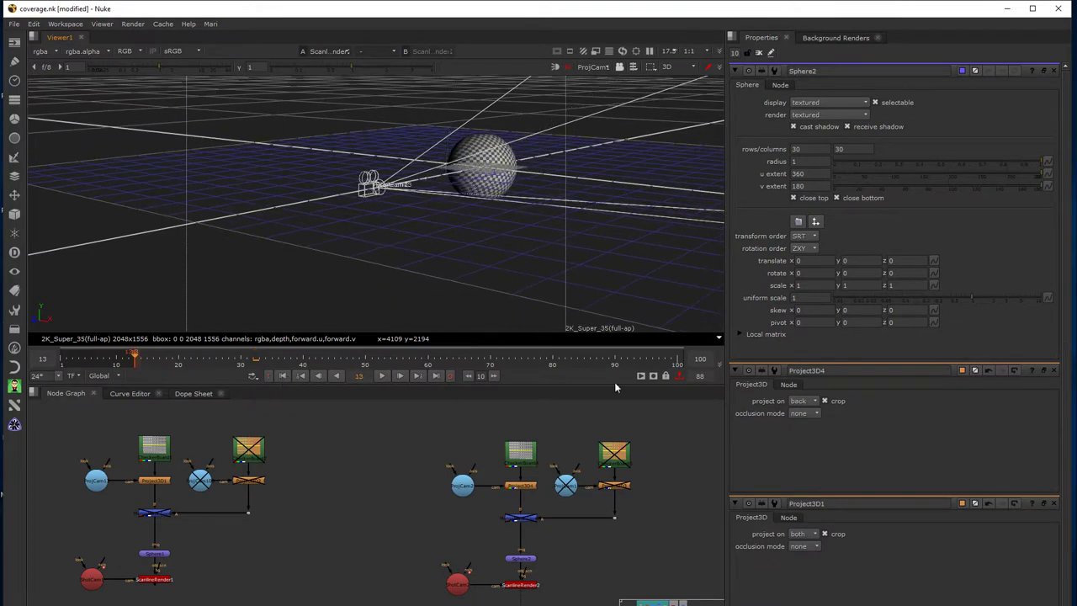
pyautogui.click(565, 492)
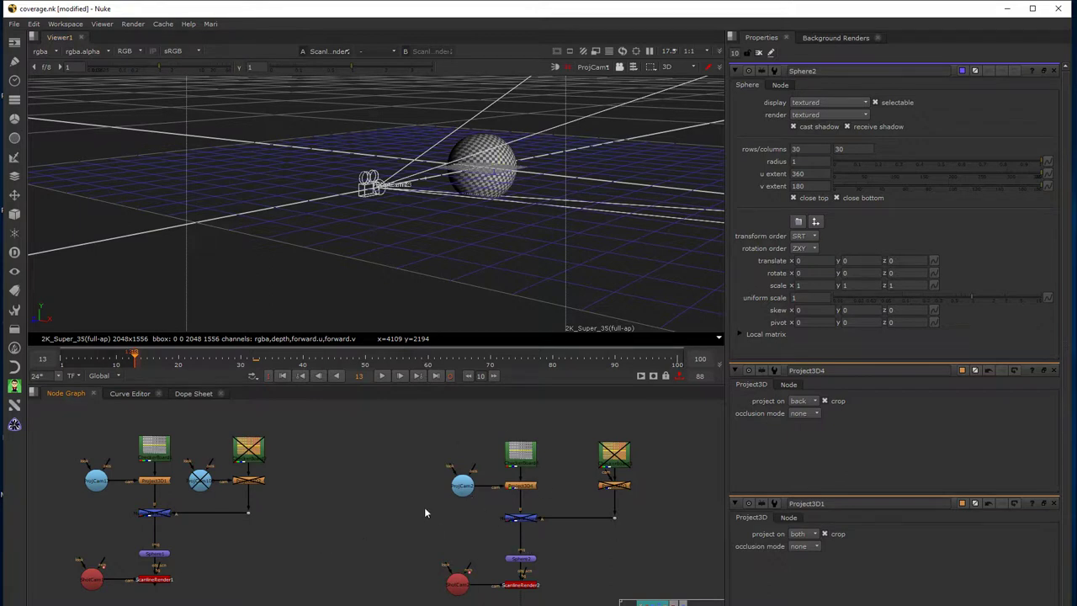
# - Set Sphere2's uniform scale to 5 so the sphere encloses the projection camera
pyautogui.click(522, 557)
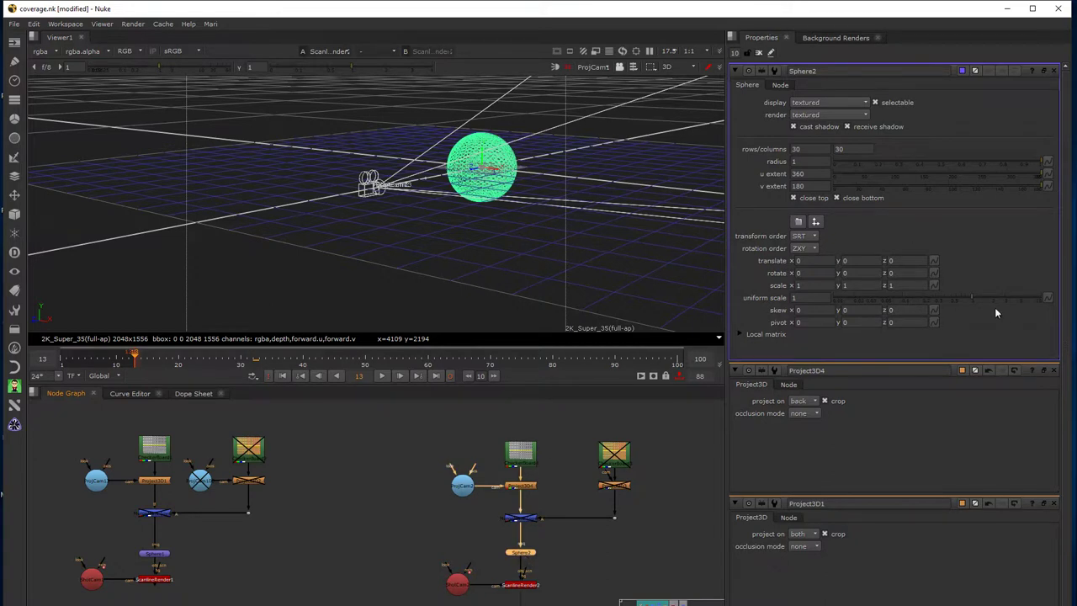
pyautogui.moveTo(973, 296); pyautogui.dragTo(1017, 294)
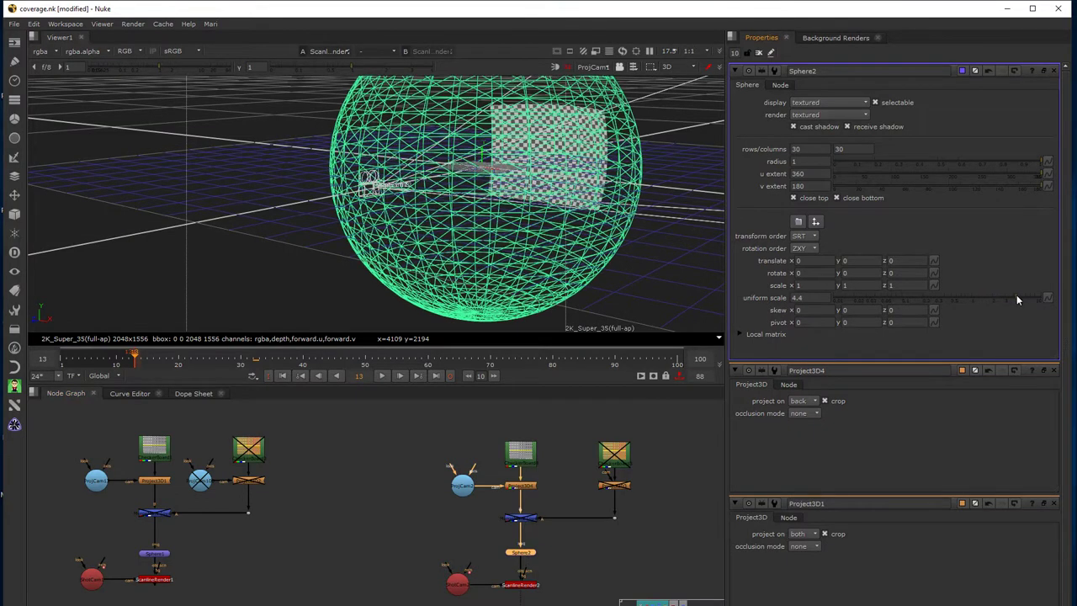
pyautogui.click(810, 297)
pyautogui.press('Return')
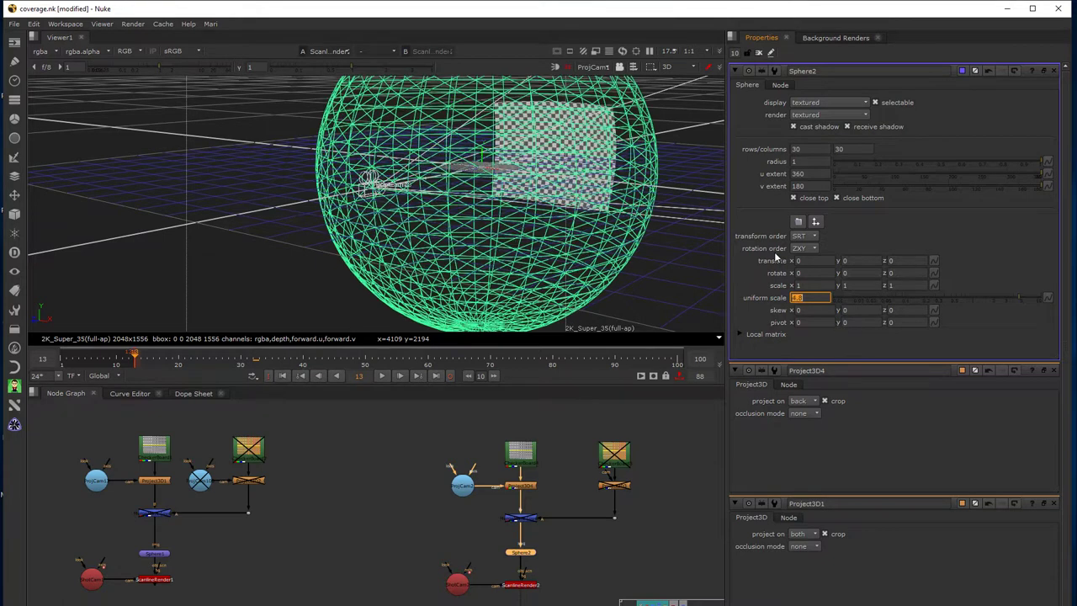
pyautogui.click(734, 298)
pyautogui.click(821, 299)
pyautogui.write('5')
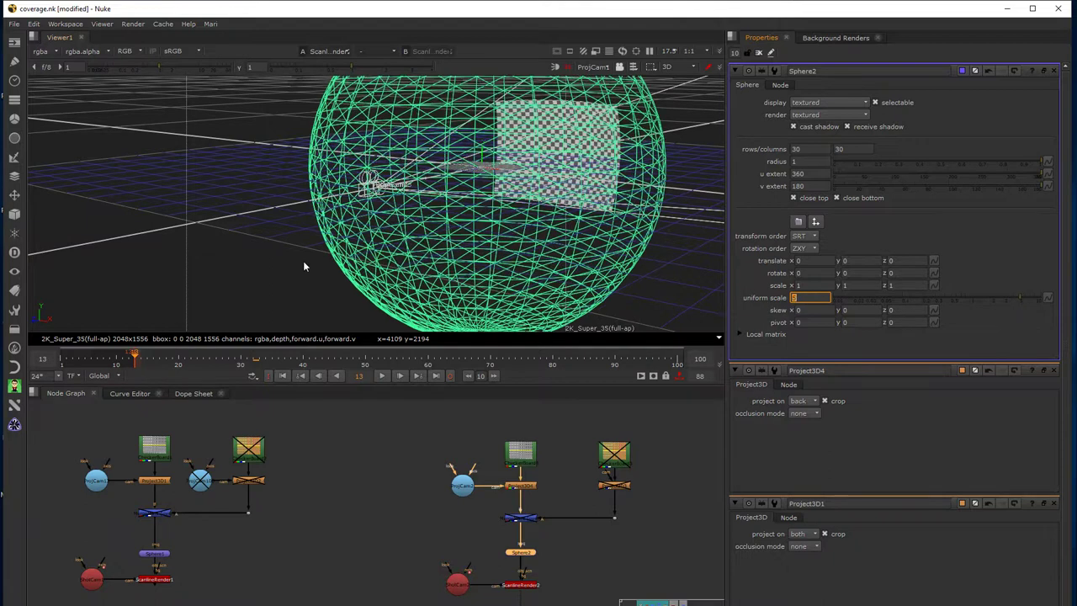
# - Scrub through the timeline to check the shot camera's movement relative to the enlarged Sphere2
pyautogui.moveTo(152, 356); pyautogui.dragTo(182, 379)
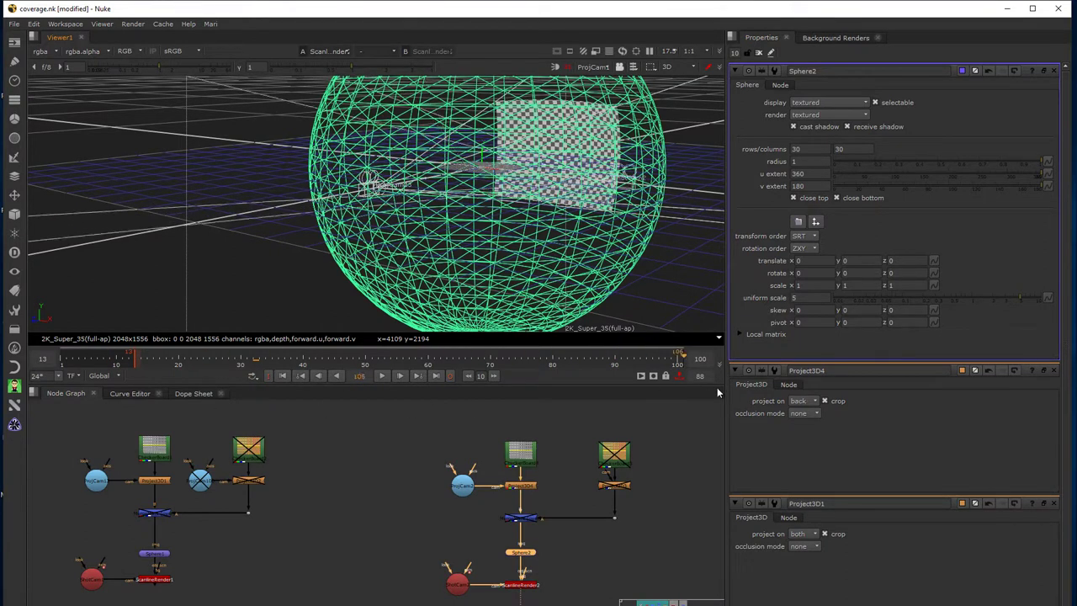
pyautogui.hotkey('alt', 'Left')
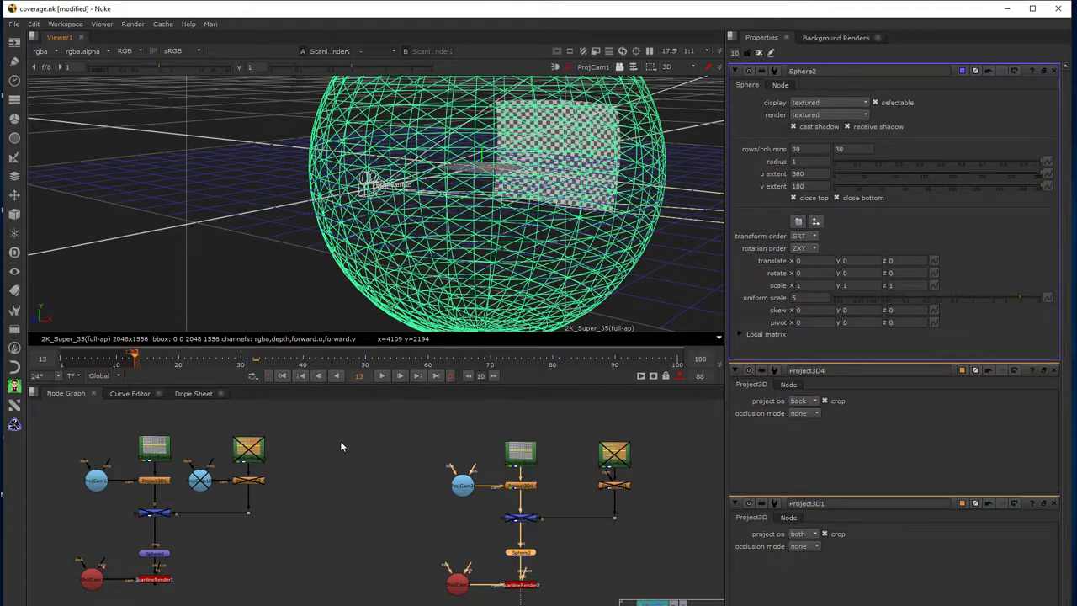
pyautogui.click(310, 360)
pyautogui.moveTo(310, 360); pyautogui.dragTo(515, 360)
pyautogui.moveTo(444, 391)
pyautogui.mouseDown()
pyautogui.moveTo(167, 382)
pyautogui.moveTo(580, 389)
pyautogui.moveTo(136, 414)
pyautogui.mouseUp()
# - Examine the back projection on the enlarged Sphere2 and both cameras from several angles, with the sphere deselected
pyautogui.scroll(5, 568, 135)
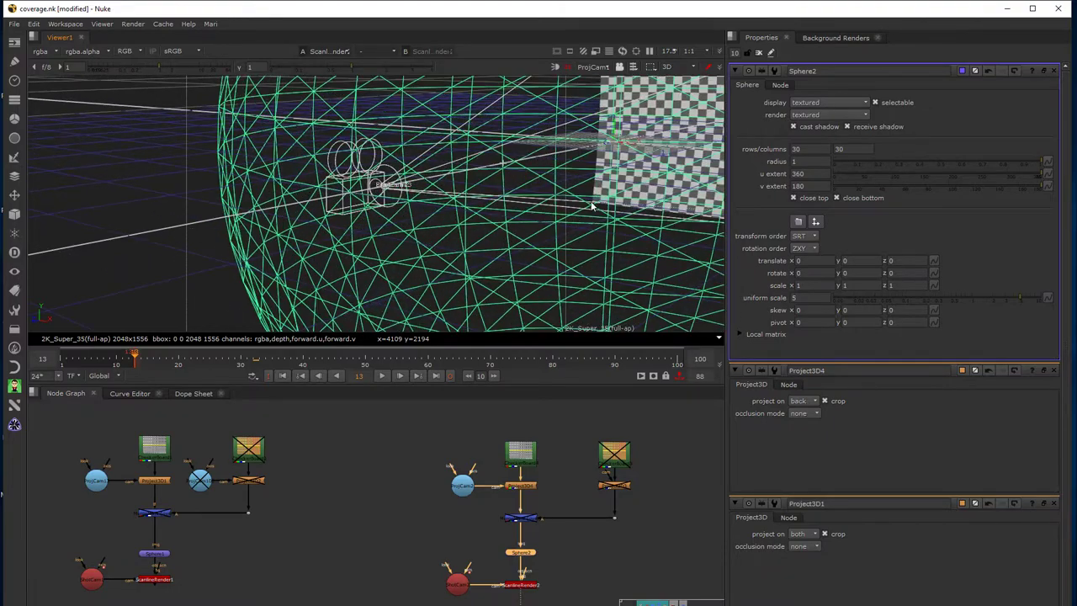
pyautogui.scroll(-5, 570, 198)
pyautogui.keyDown('ctrl'); pyautogui.moveTo(571, 198); pyautogui.dragTo(340, 233); pyautogui.keyUp('ctrl')
pyautogui.scroll(4, 340, 233)
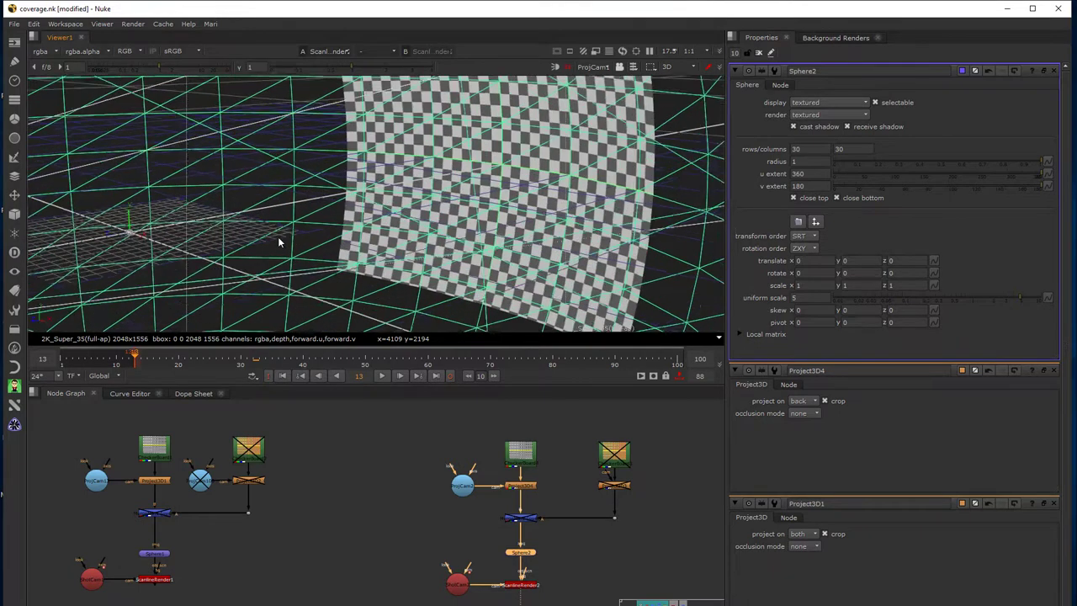
pyautogui.scroll(1, 284, 242)
pyautogui.click(379, 481)
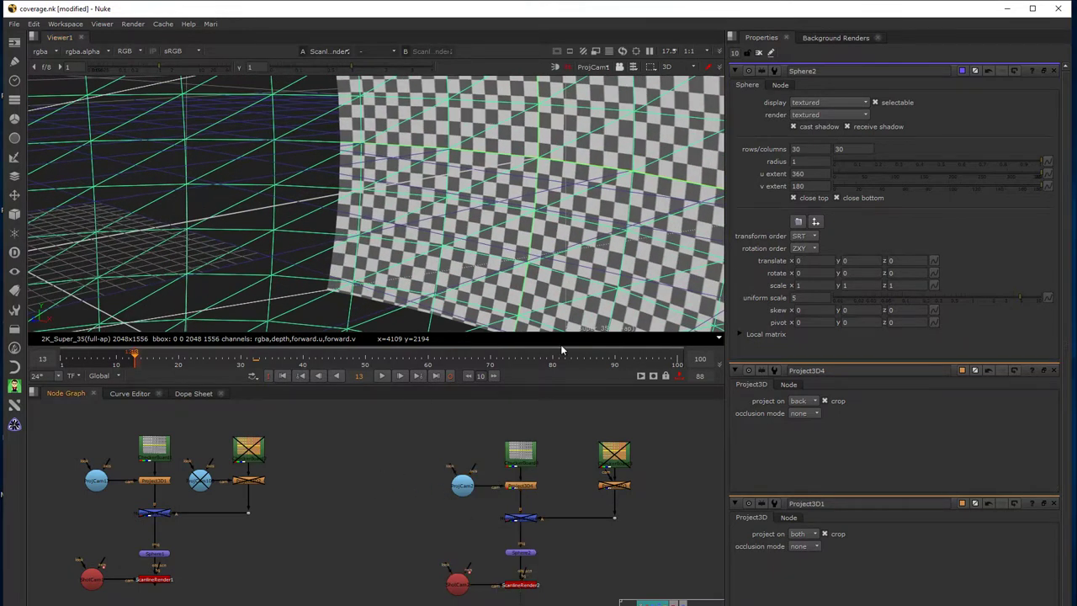
pyautogui.keyDown('ctrl'); pyautogui.moveTo(548, 228); pyautogui.dragTo(611, 233); pyautogui.keyUp('ctrl')
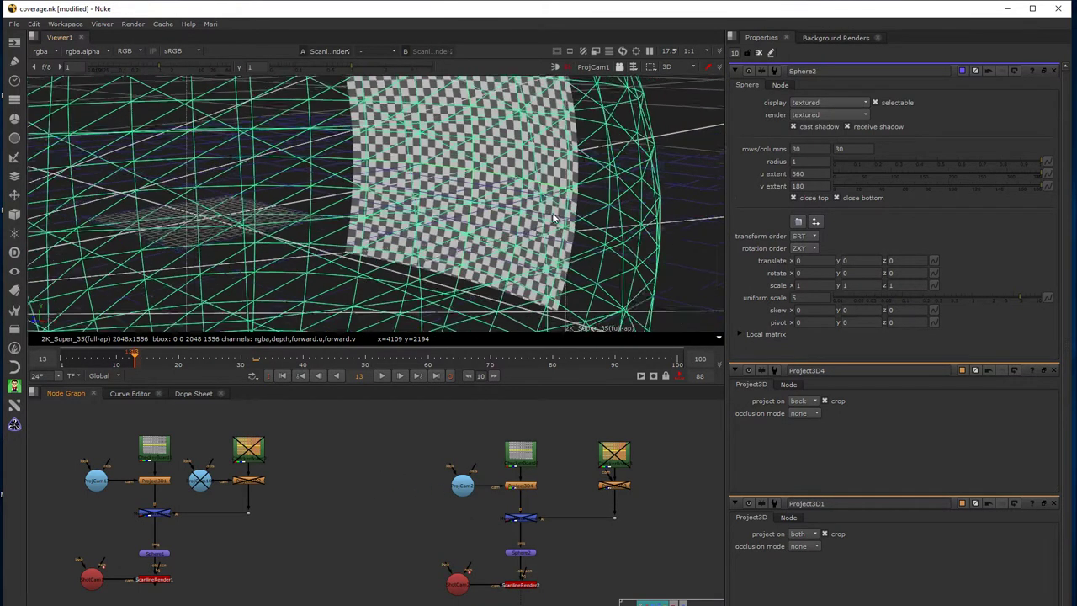
pyautogui.scroll(-1, 379, 278)
pyautogui.keyDown('ctrl'); pyautogui.moveTo(154, 329); pyautogui.dragTo(165, 258); pyautogui.keyUp('ctrl')
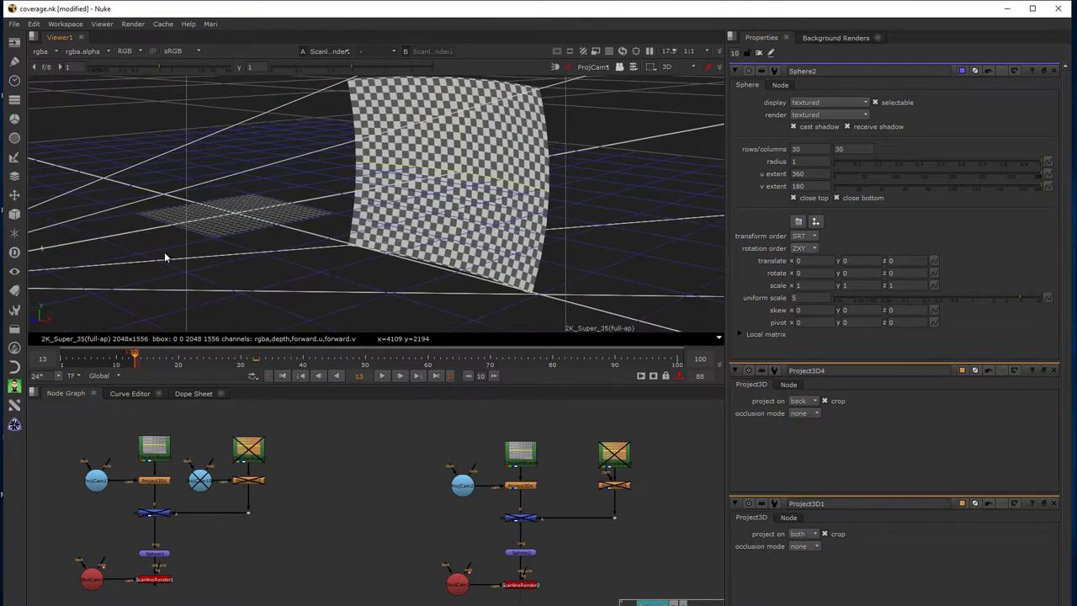
pyautogui.keyDown('ctrl'); pyautogui.moveTo(190, 196); pyautogui.dragTo(245, 236); pyautogui.keyUp('ctrl')
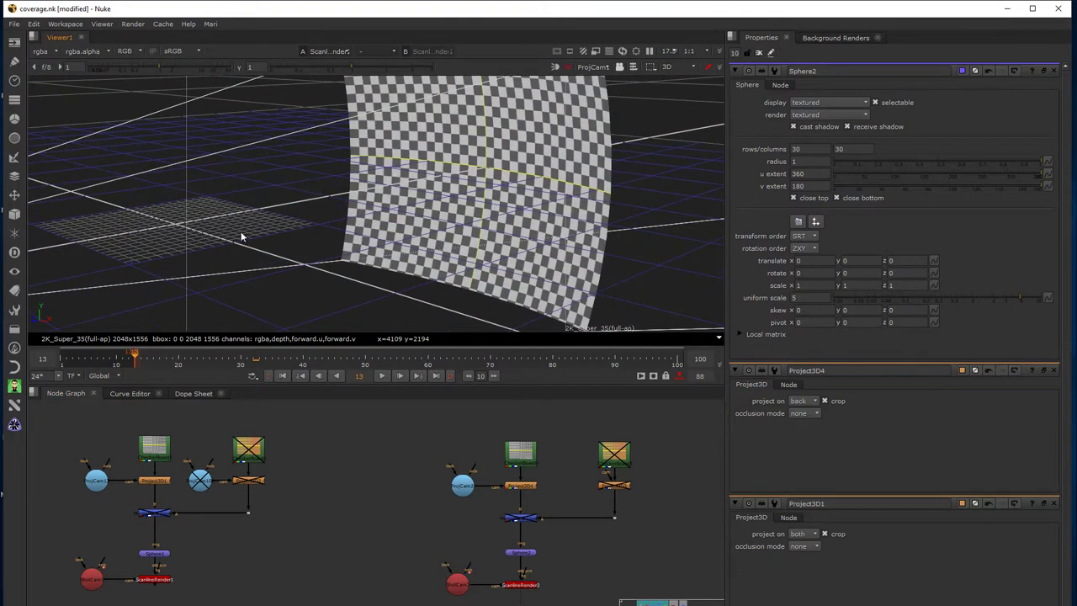
pyautogui.moveTo(174, 358); pyautogui.dragTo(134, 358)
pyautogui.keyDown('ctrl'); pyautogui.moveTo(261, 189); pyautogui.dragTo(263, 212); pyautogui.keyUp('ctrl')
pyautogui.scroll(-5, 264, 212)
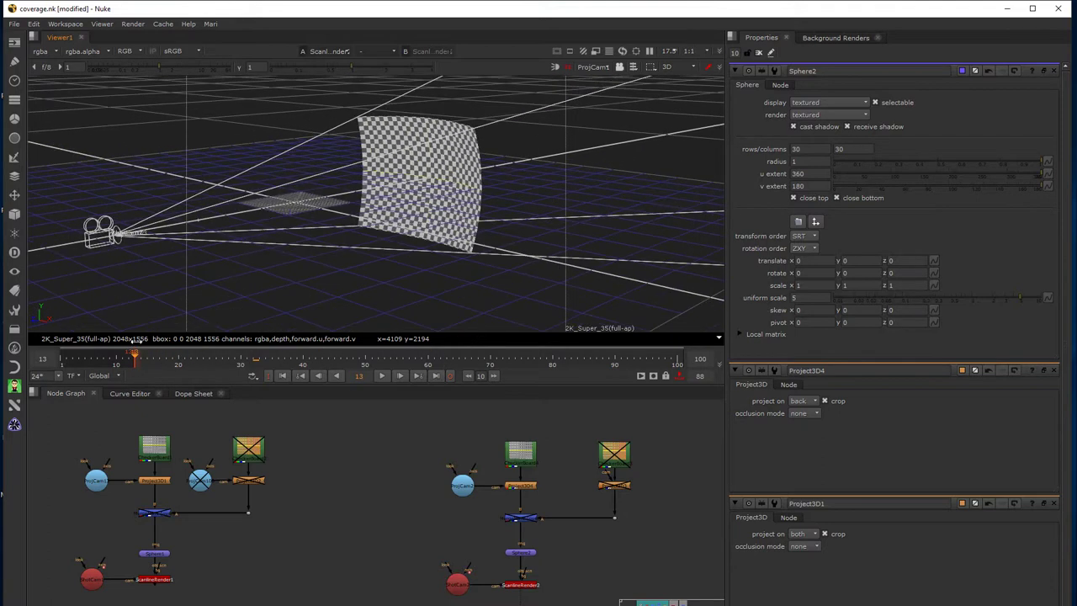
pyautogui.moveTo(162, 358); pyautogui.dragTo(42, 359)
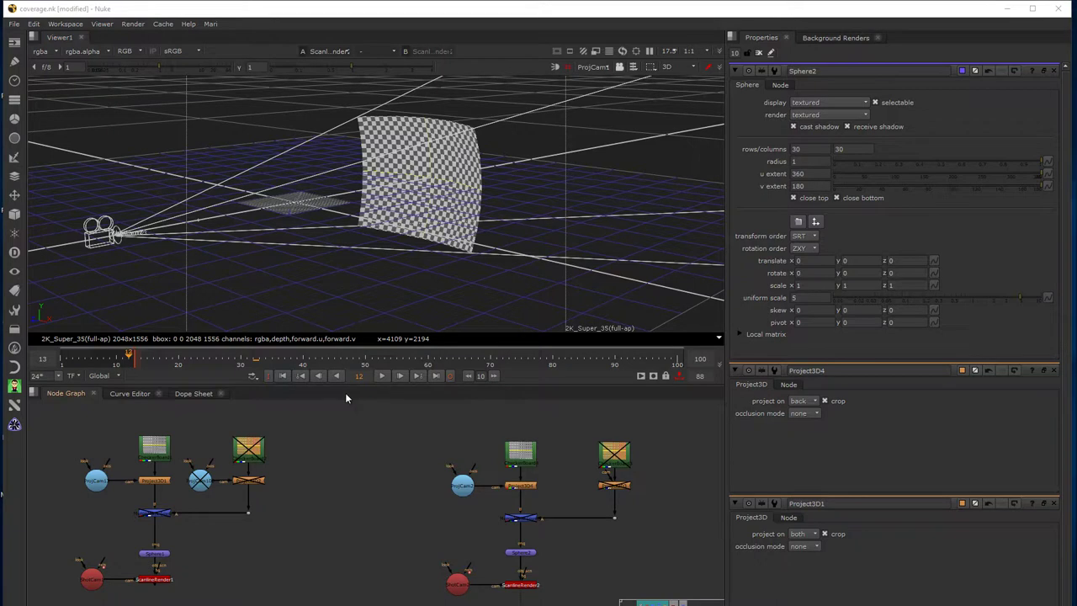
# - Lock the 3D view to the shot camera and move the timeline to frame 57
pyautogui.click(210, 361)
pyautogui.moveTo(210, 362); pyautogui.dragTo(272, 360)
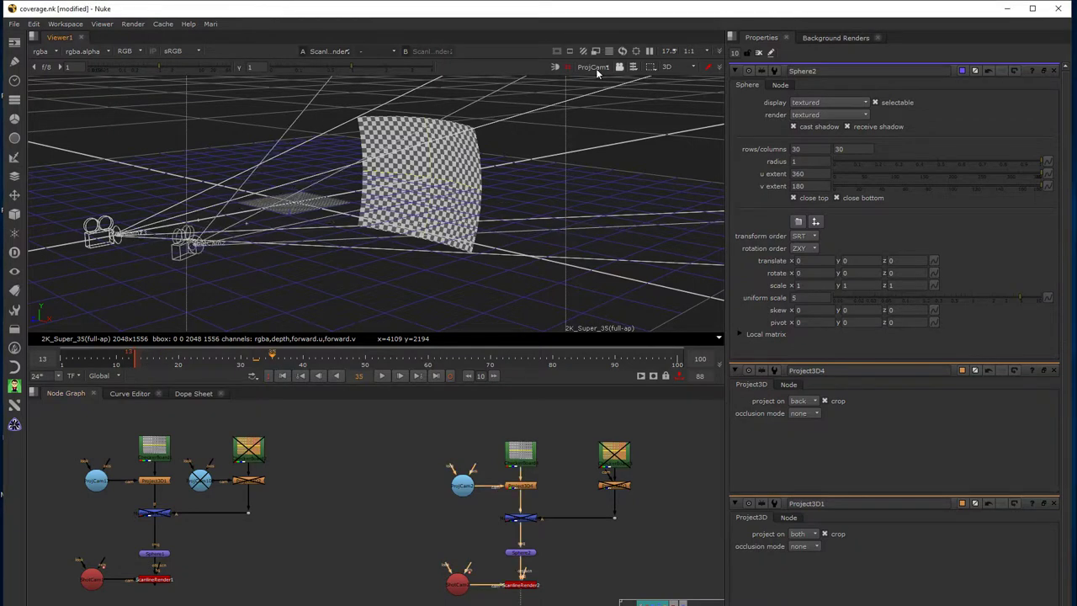
pyautogui.click(596, 68)
pyautogui.click(593, 89)
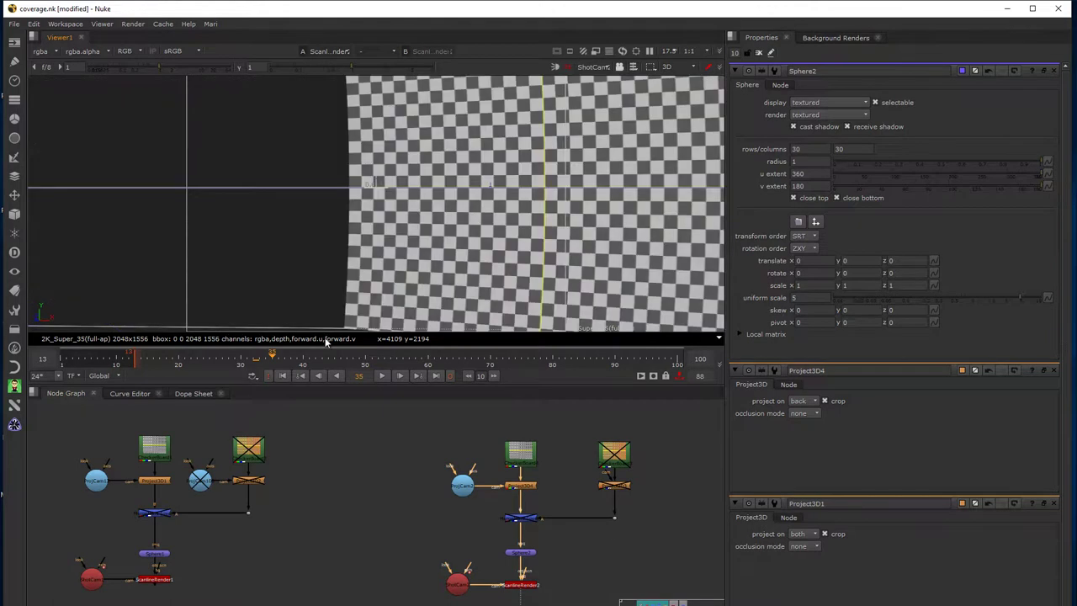
pyautogui.scroll(-5, 240, 270)
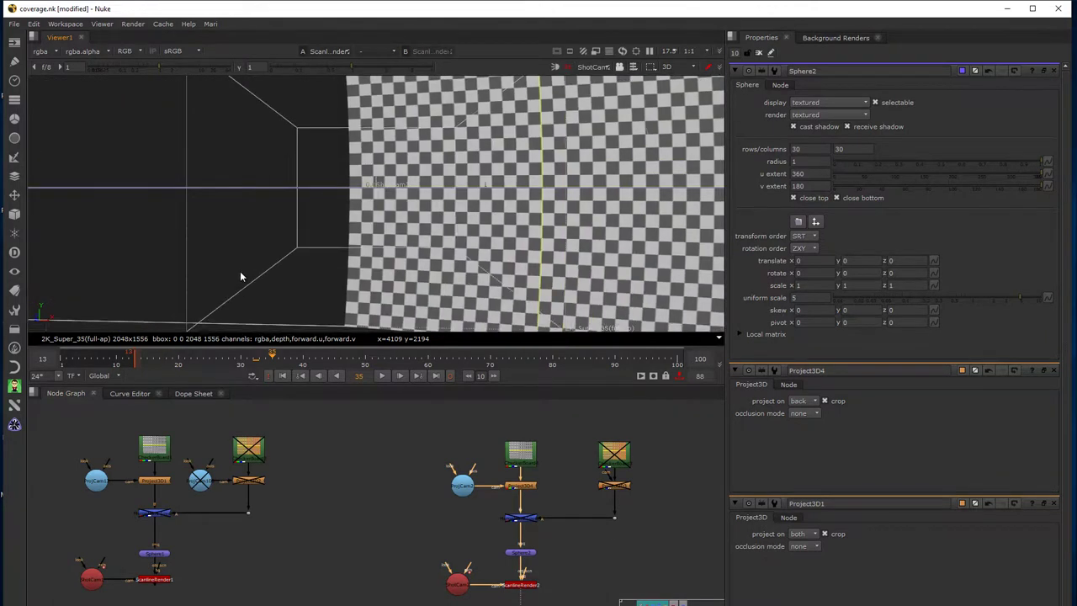
pyautogui.scroll(-2, 240, 275)
pyautogui.click(619, 67)
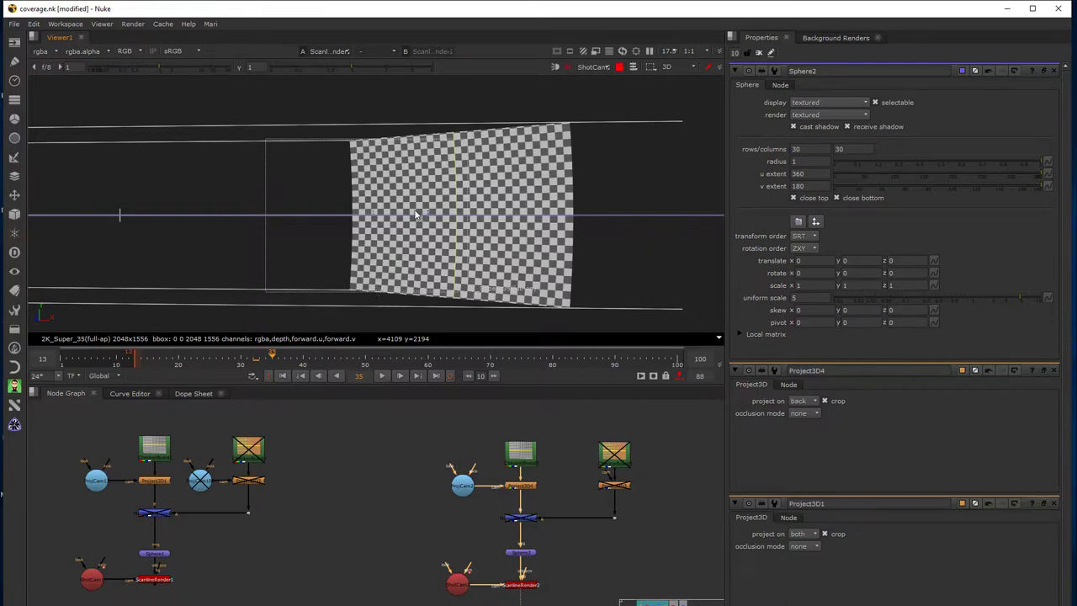
pyautogui.moveTo(269, 354); pyautogui.dragTo(409, 373)
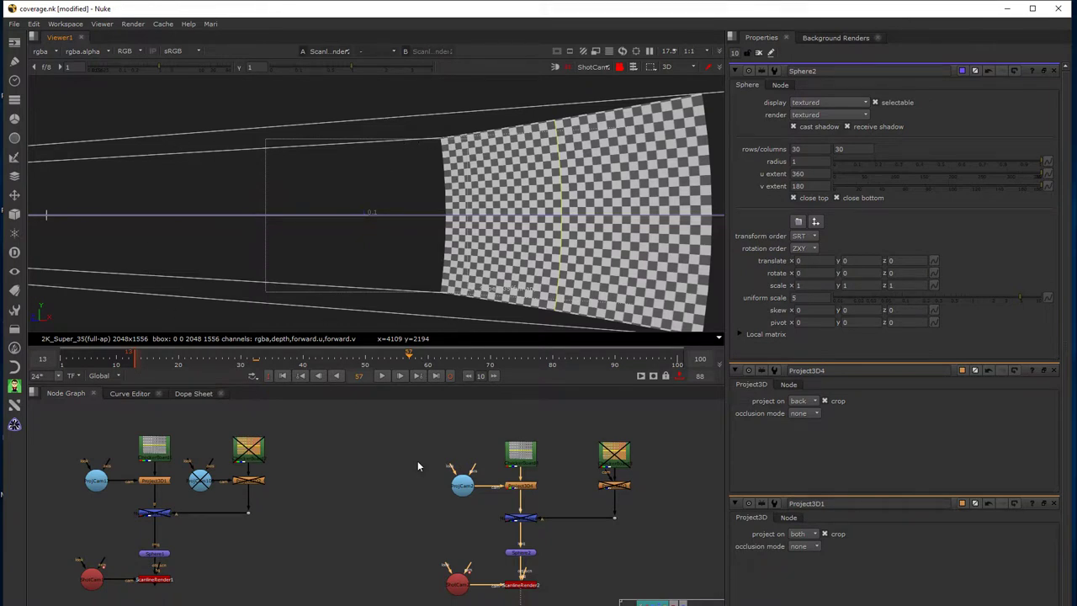
# - Duplicate the second setup's shot camera into the empty space between the two setups
pyautogui.rightClick(455, 590)
pyautogui.press('Escape')
pyautogui.click(454, 584)
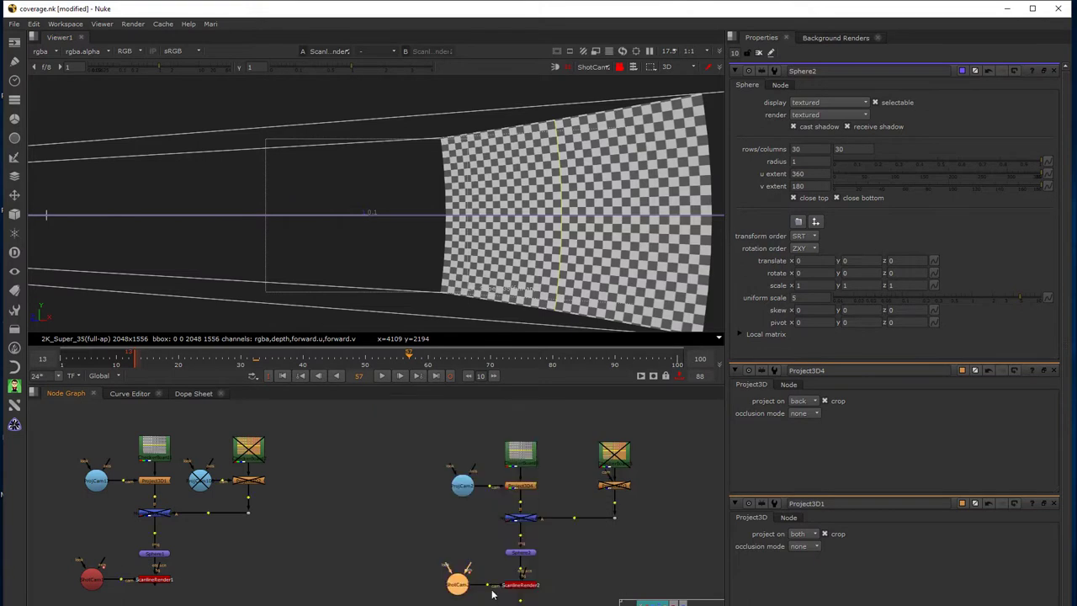
pyautogui.click(354, 541)
pyautogui.hotkey('ctrl', 'v')
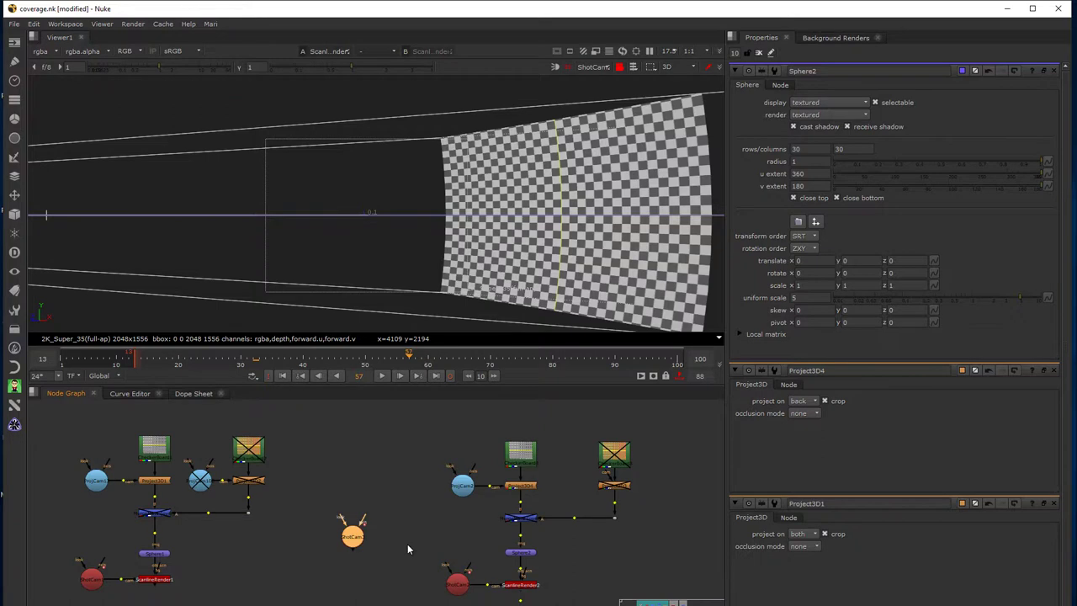
# - Rename the duplicated camera ProjCam57 and connect it as the camera of the second projection branch, Project3D3
pyautogui.doubleClick(352, 539)
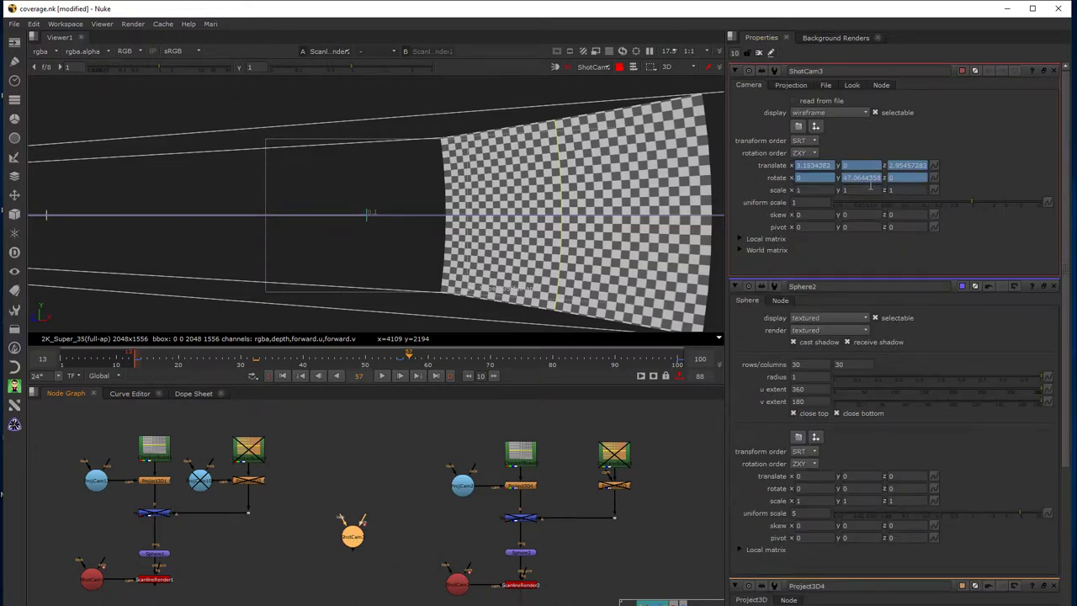
pyautogui.click(806, 74)
pyautogui.press('BackSpace')
pyautogui.press('BackSpace')
pyautogui.press('BackSpace')
pyautogui.press('BackSpace')
pyautogui.write('Proj')
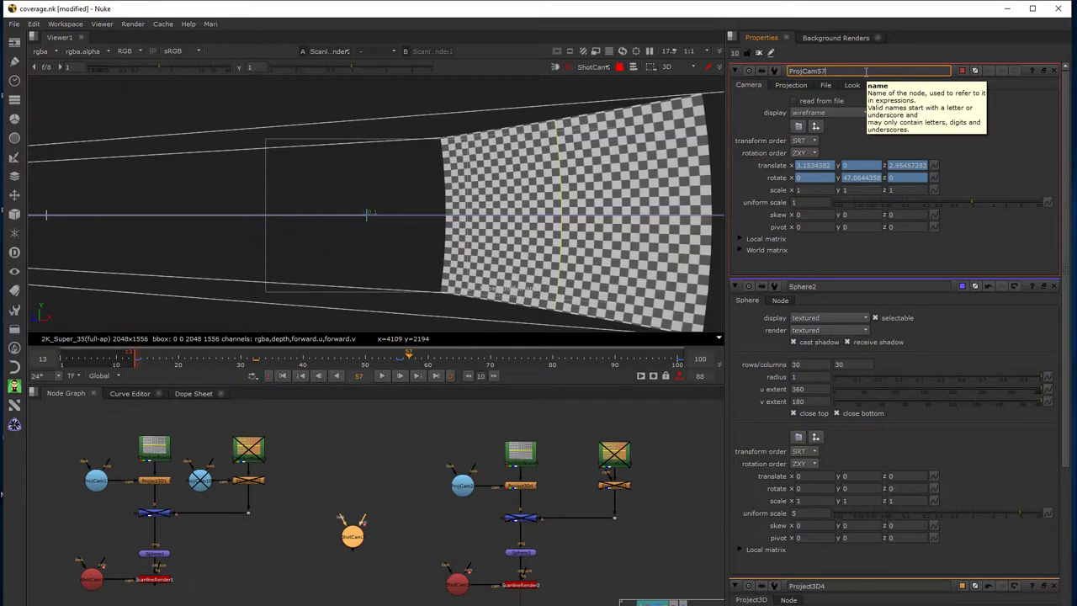
pyautogui.moveTo(353, 540); pyautogui.dragTo(565, 480)
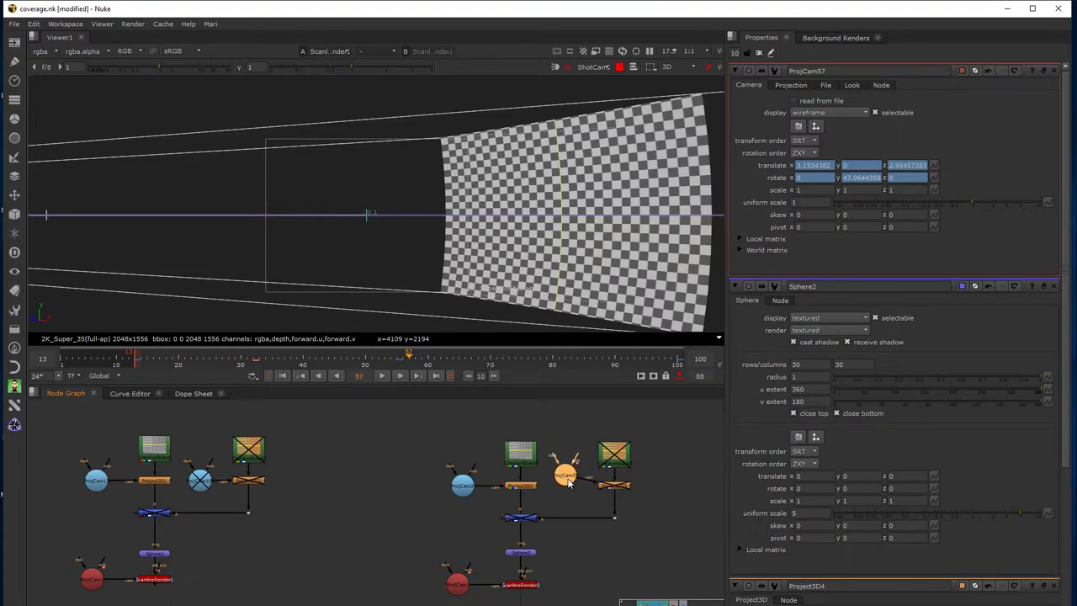
# - Enable the second projection branch's checkerboard and Project3D3 nodes and the merge node that combines both branches
pyautogui.moveTo(658, 496); pyautogui.dragTo(592, 437)
pyautogui.press('d')
pyautogui.click(521, 519)
pyautogui.press('d')
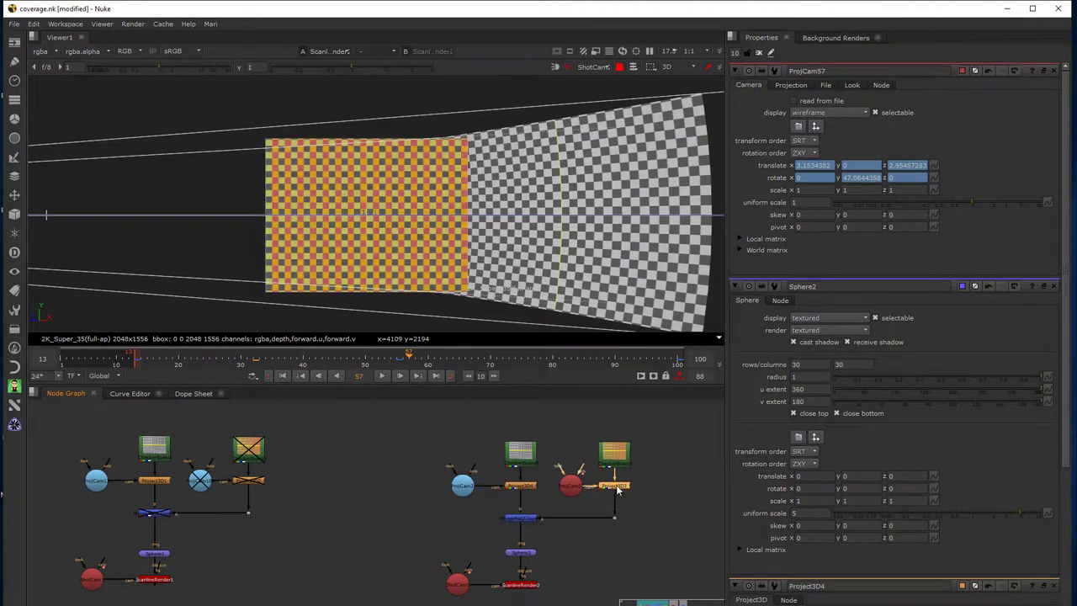
# - Open Project3D3, compare its front and both projection modes, and set it to project on back
pyautogui.doubleClick(617, 488)
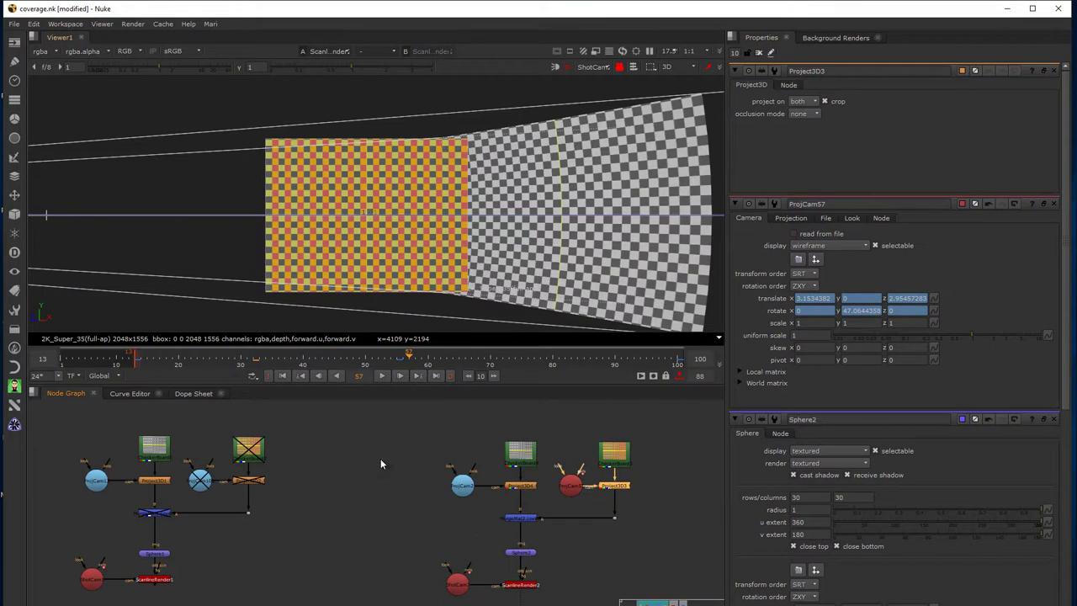
pyautogui.click(804, 101)
pyautogui.click(809, 112)
pyautogui.click(806, 101)
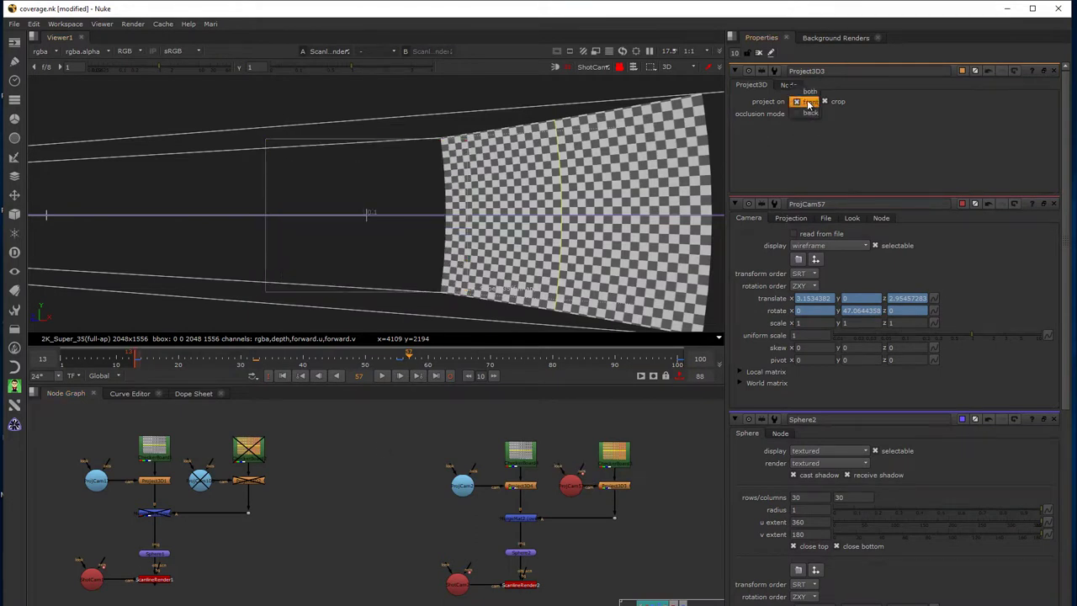
pyautogui.click(801, 89)
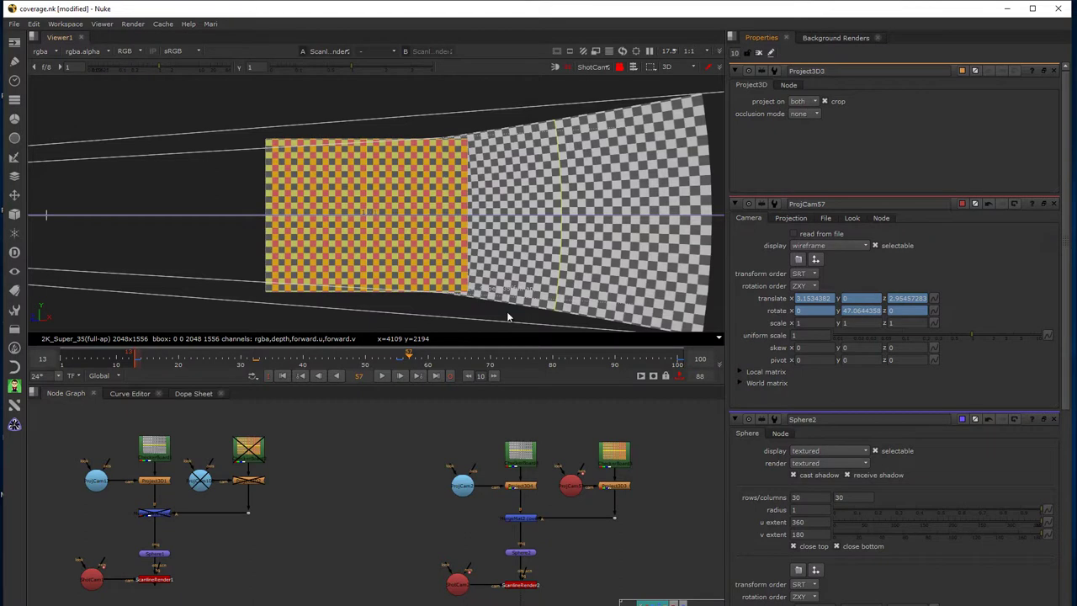
pyautogui.click(802, 102)
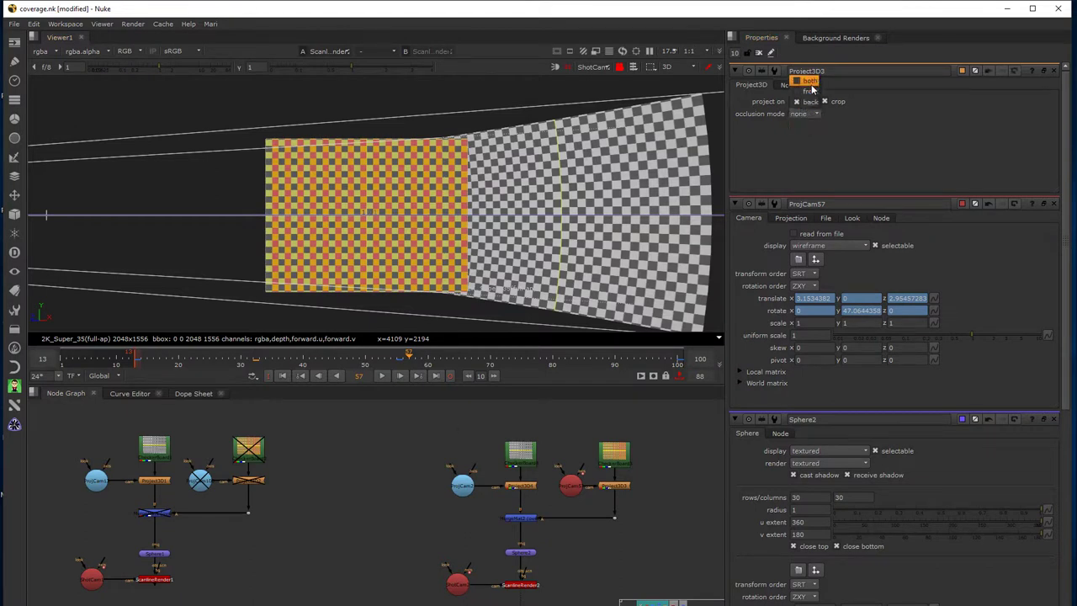
pyautogui.click(808, 102)
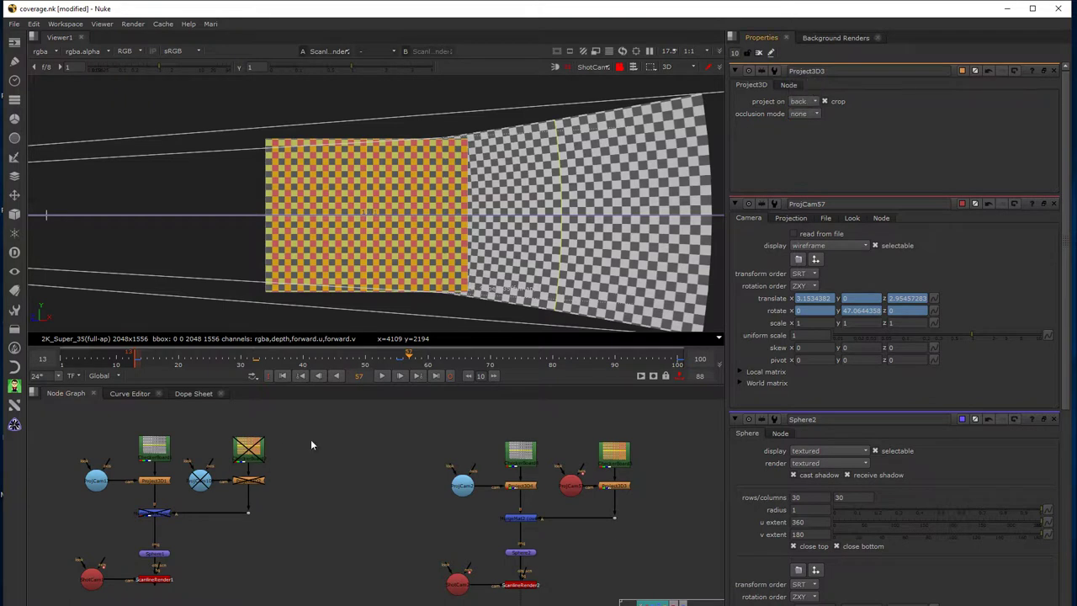
# - Compare the combined projections between frames 55 and 57, and delete the ProjCam57 camera
pyautogui.doubleClick(520, 491)
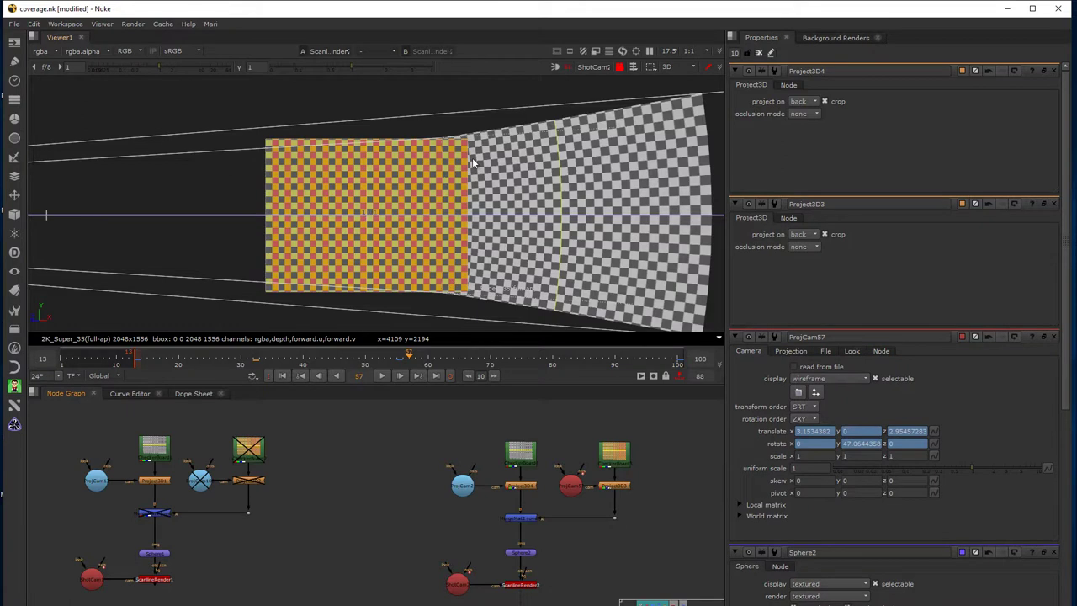
pyautogui.moveTo(410, 357); pyautogui.dragTo(399, 425)
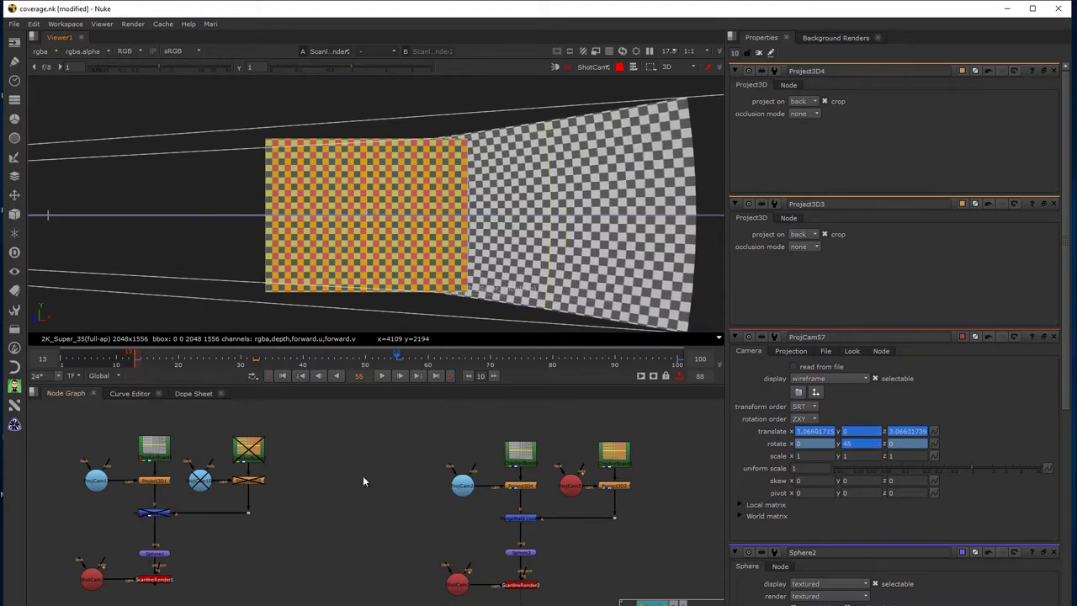
pyautogui.click(571, 485)
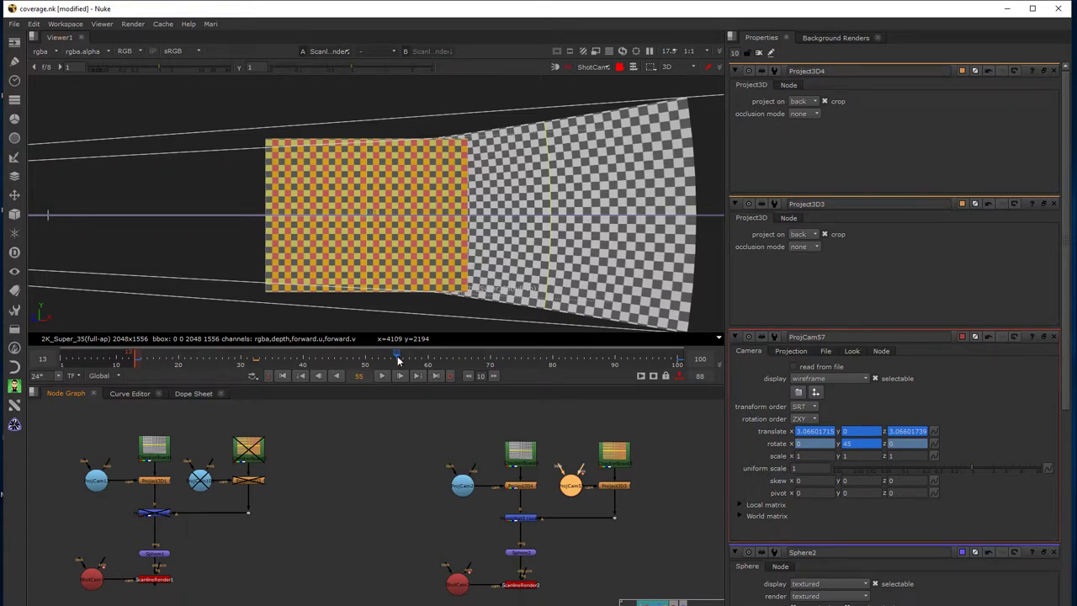
pyautogui.moveTo(399, 360); pyautogui.dragTo(409, 360)
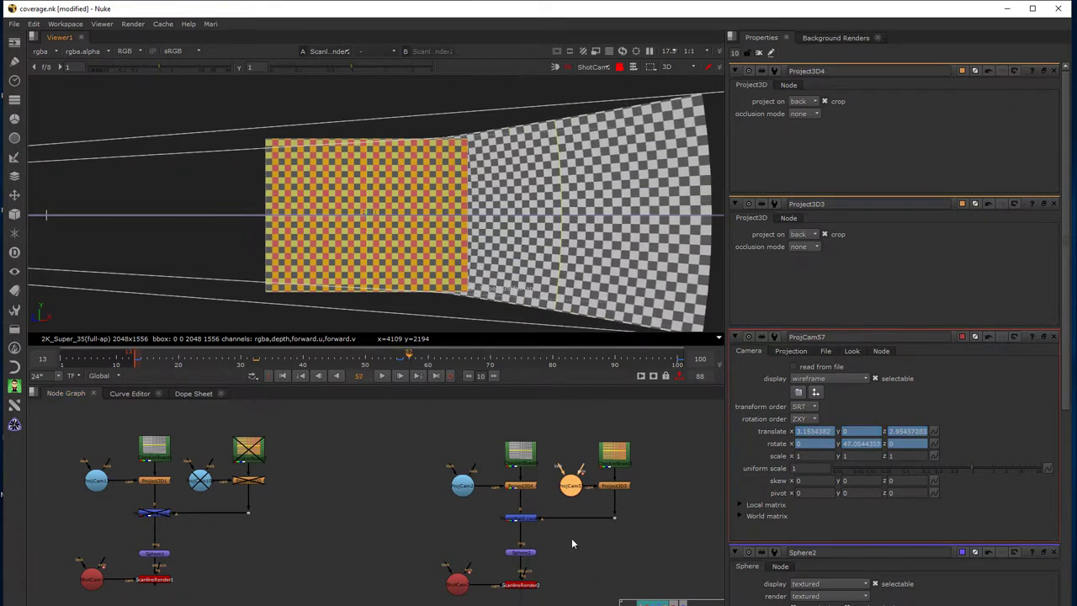
pyautogui.press('Delete')
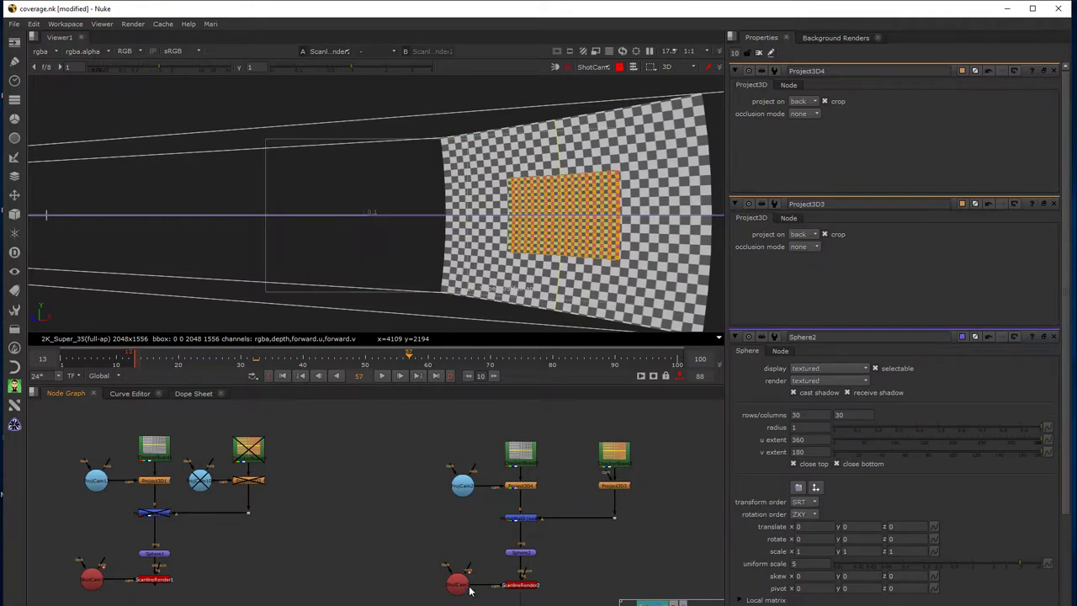
# - Disable the second branch's checkerboard and Project3D3 nodes and the merge node, and move the playhead to frame 58
pyautogui.moveTo(697, 545); pyautogui.dragTo(554, 413)
pyautogui.press('d')
pyautogui.click(523, 521)
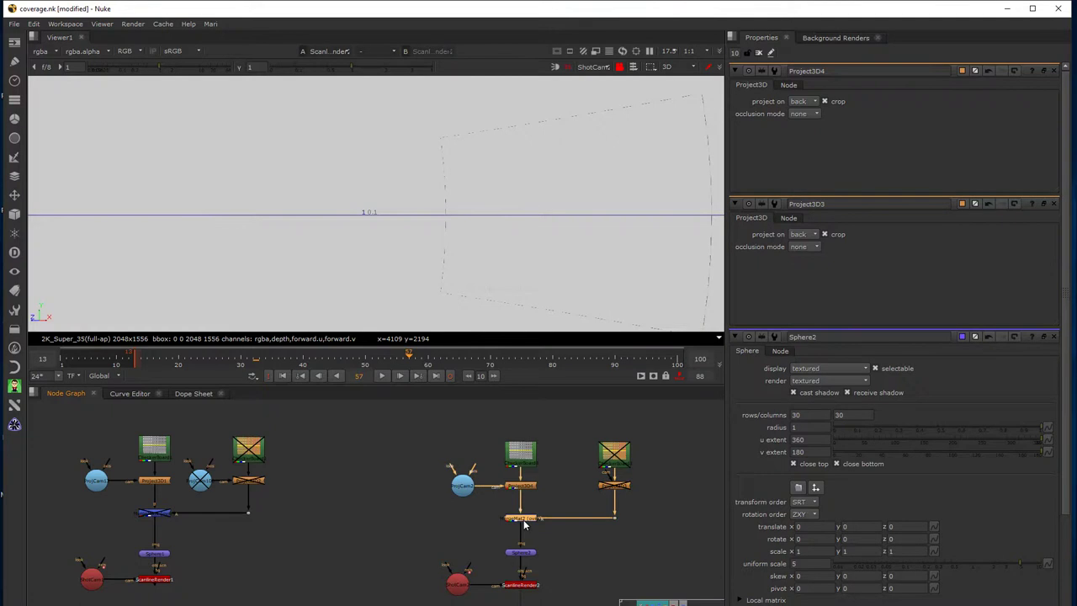
pyautogui.press('d')
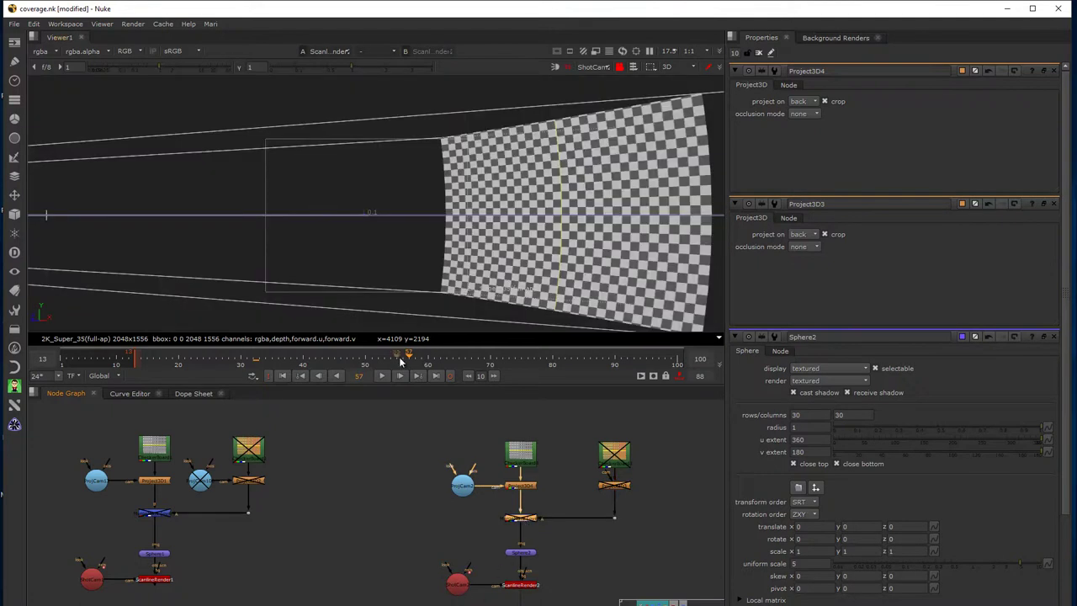
pyautogui.moveTo(412, 357); pyautogui.dragTo(417, 360)
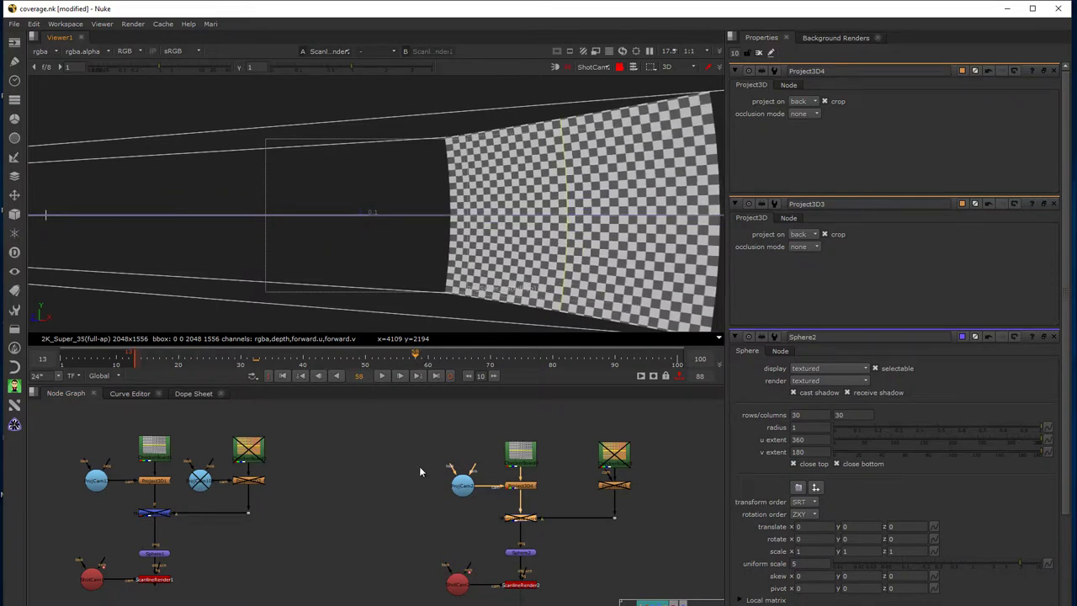
# - Duplicate the shot camera of the second setup and rename the copy ProjCam58
pyautogui.click(461, 590)
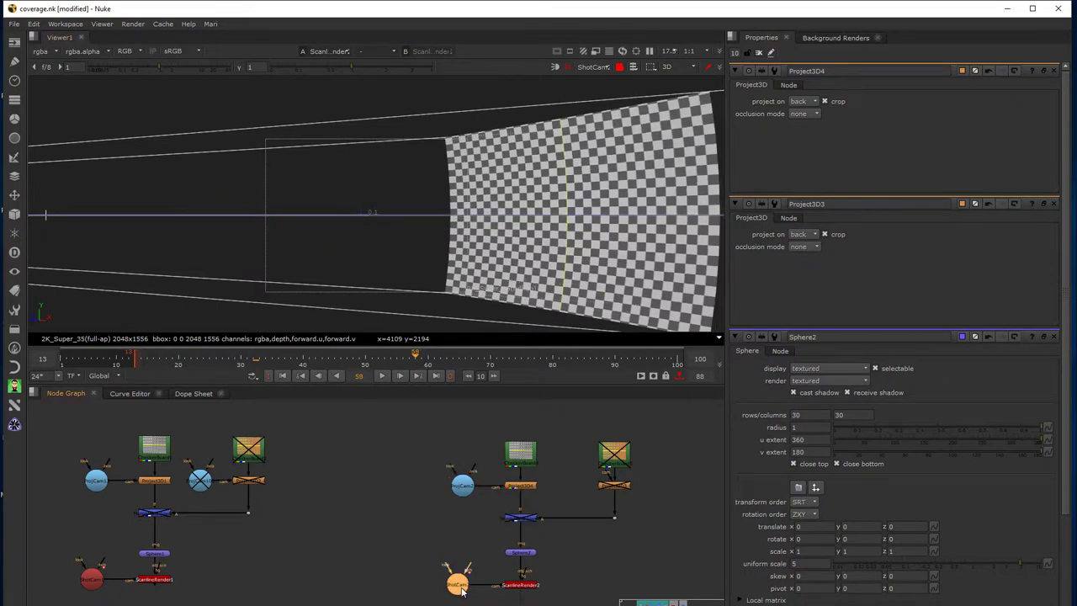
pyautogui.click(361, 587)
pyautogui.hotkey('ctrl', 'v')
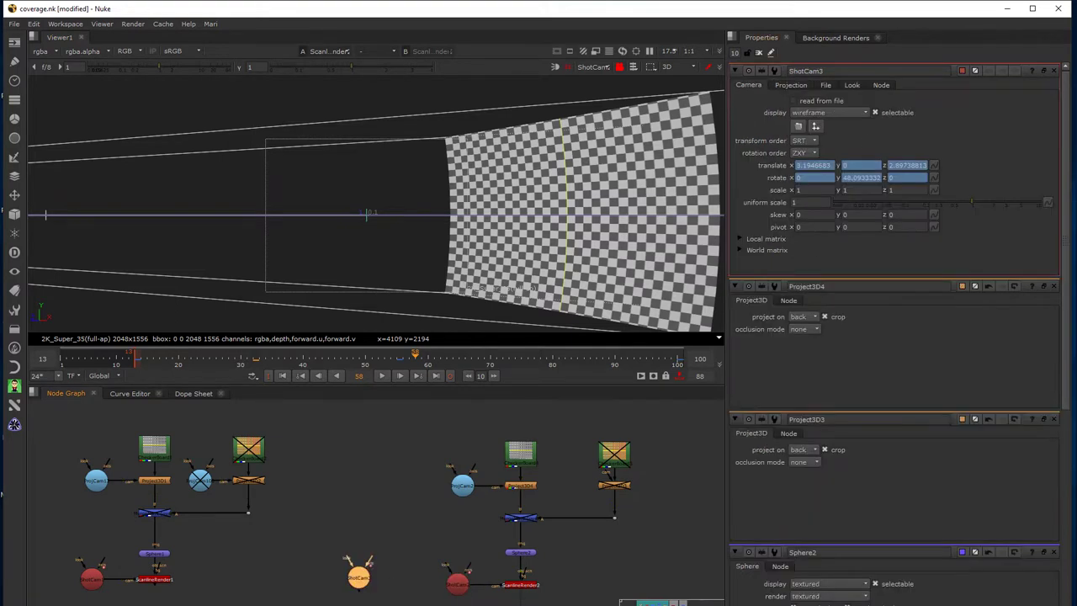
pyautogui.moveTo(805, 71); pyautogui.dragTo(751, 79)
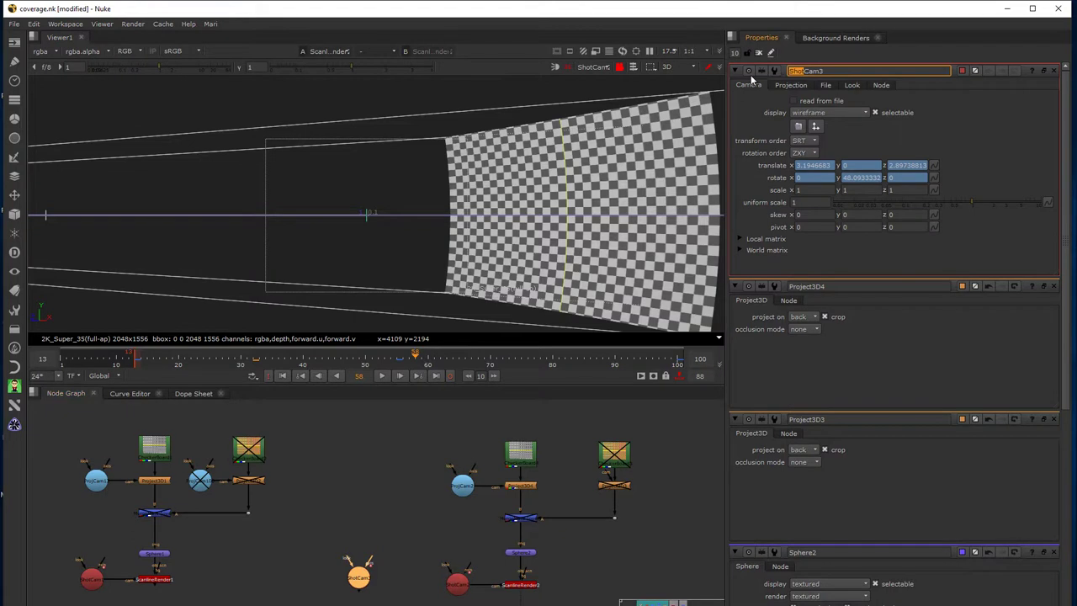
pyautogui.write('ProjCam58')
# - Remove all animation from ProjCam58 and set its node colour to light blue
pyautogui.rightClick(978, 142)
pyautogui.click(993, 179)
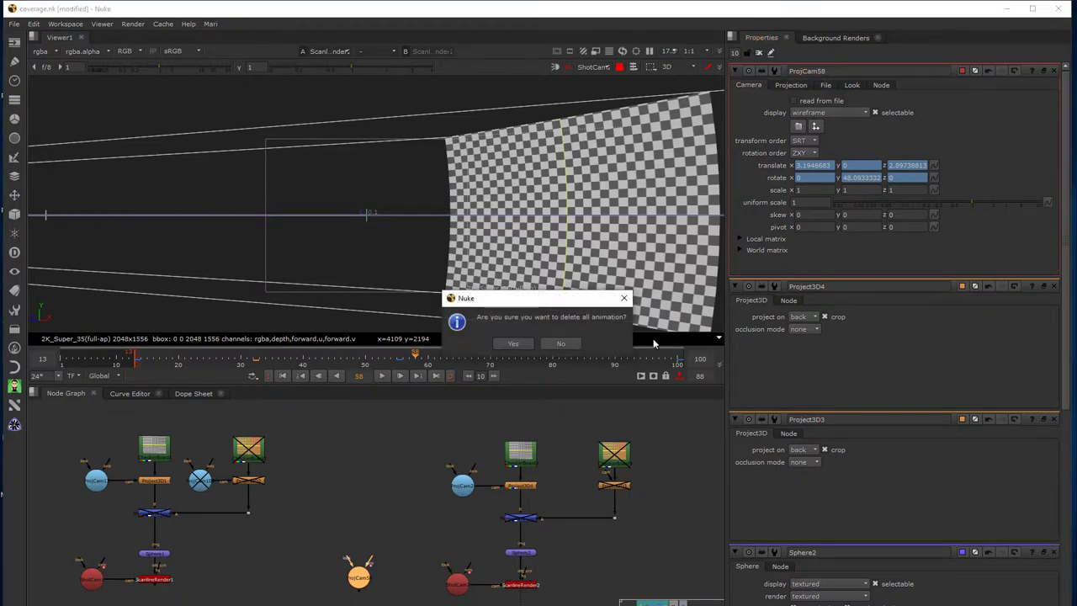
pyautogui.click(513, 343)
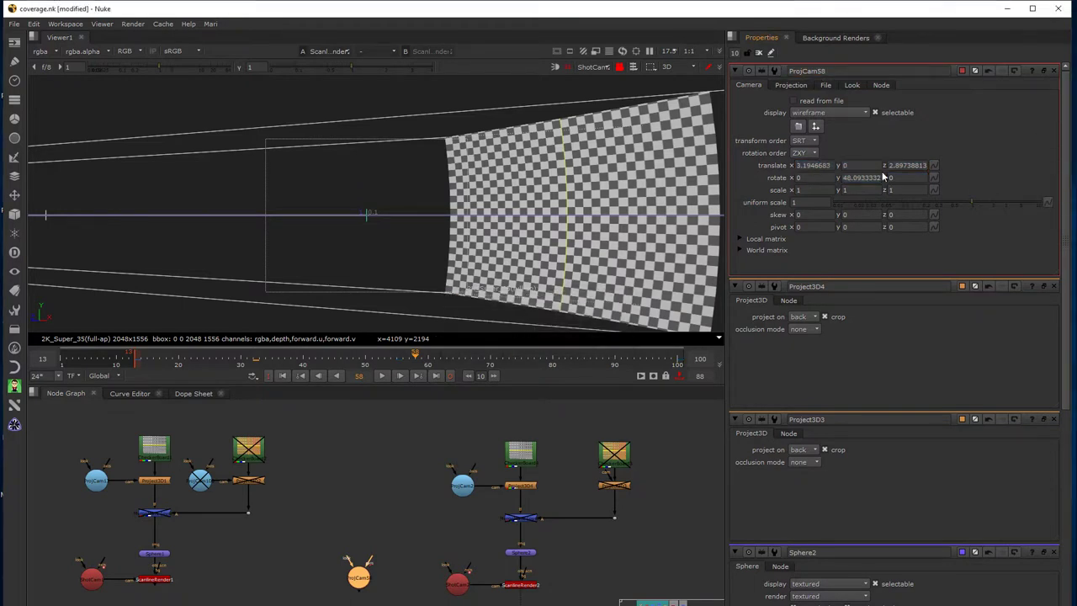
pyautogui.click(962, 71)
pyautogui.click(1001, 262)
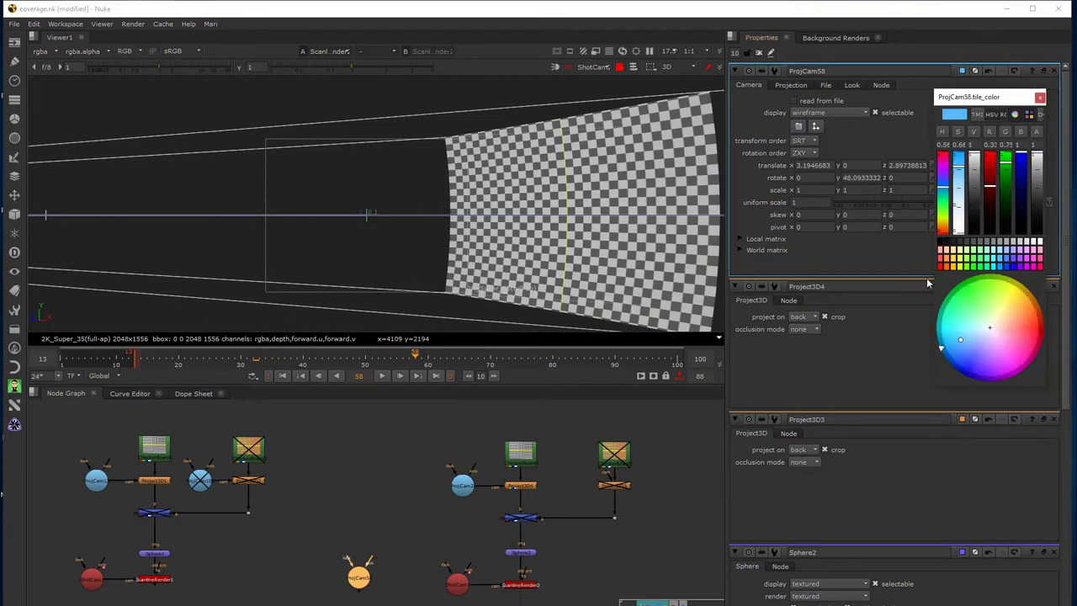
# - Connect ProjCam58 as the camera of Project3D3, and re-enable the second projection branch and the merge node
pyautogui.moveTo(357, 586); pyautogui.dragTo(571, 485)
pyautogui.moveTo(664, 504); pyautogui.dragTo(575, 432)
pyautogui.click(564, 481)
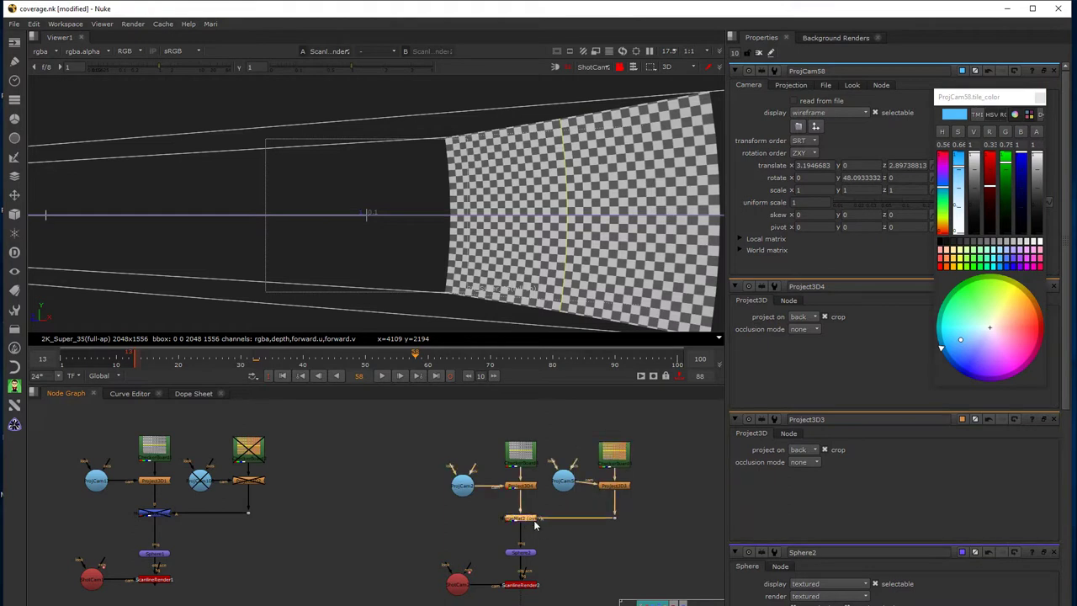
pyautogui.moveTo(567, 487); pyautogui.dragTo(569, 491)
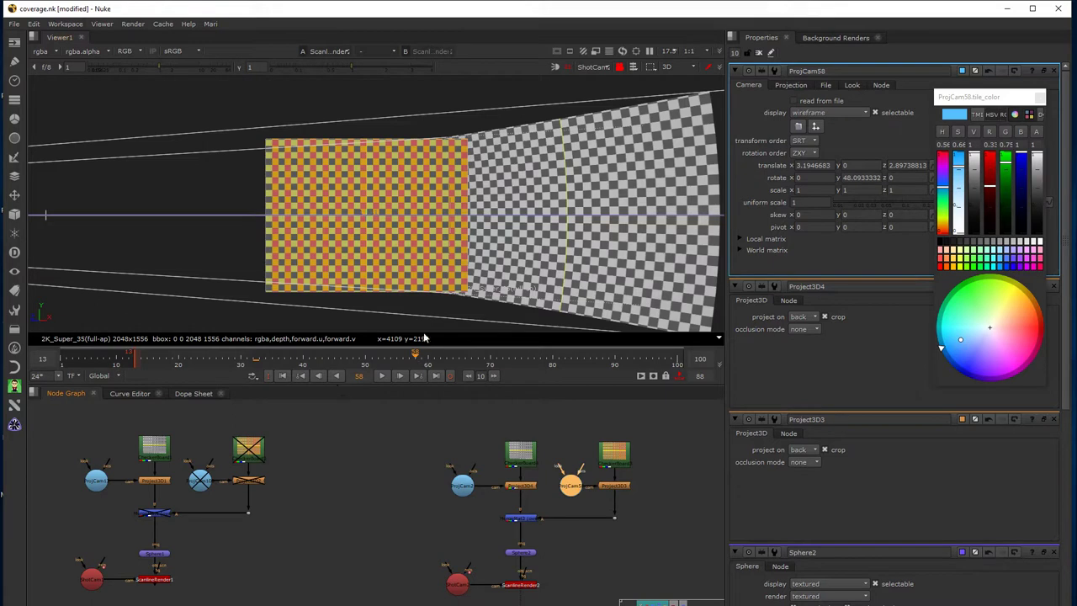
# - Scrub through the shot to check the combined coverage, stop at frame 100, and duplicate the shot camera with its properties open
pyautogui.moveTo(413, 357)
pyautogui.mouseDown()
pyautogui.moveTo(103, 396)
pyautogui.moveTo(306, 375)
pyautogui.moveTo(548, 385)
pyautogui.moveTo(154, 392)
pyautogui.moveTo(124, 406)
pyautogui.moveTo(403, 368)
pyautogui.moveTo(205, 393)
pyautogui.moveTo(345, 369)
pyautogui.mouseUp()
pyautogui.moveTo(197, 357); pyautogui.dragTo(682, 374)
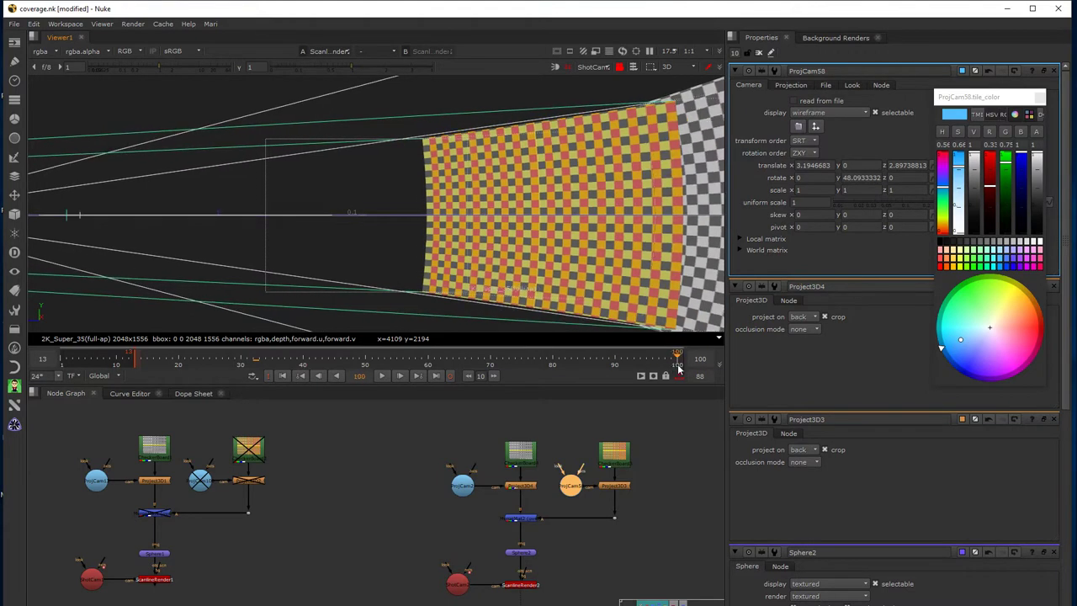
pyautogui.click(454, 585)
pyautogui.click(392, 563)
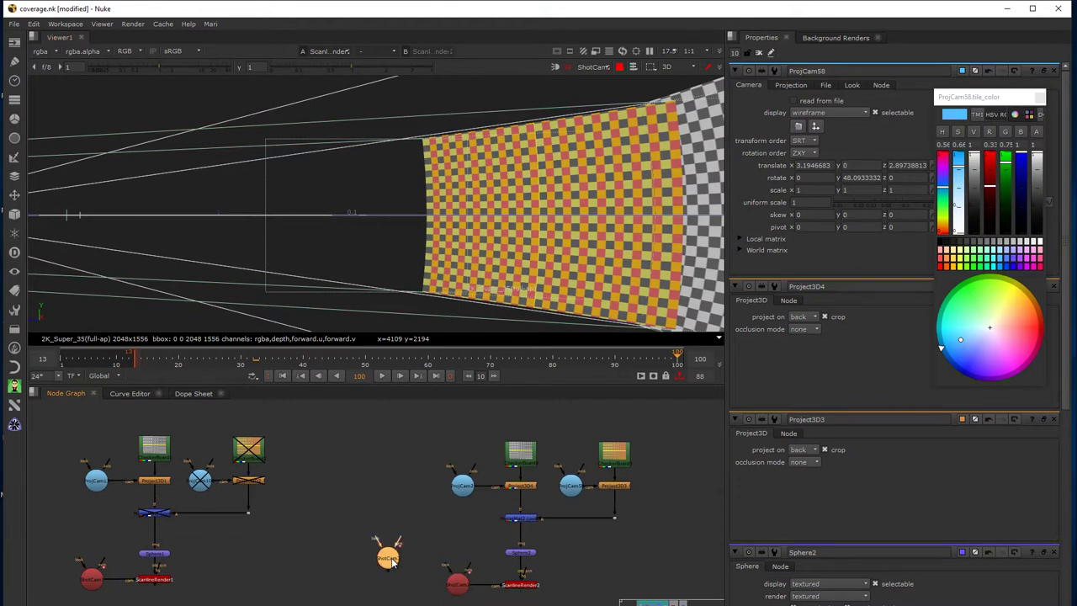
pyautogui.doubleClick(390, 559)
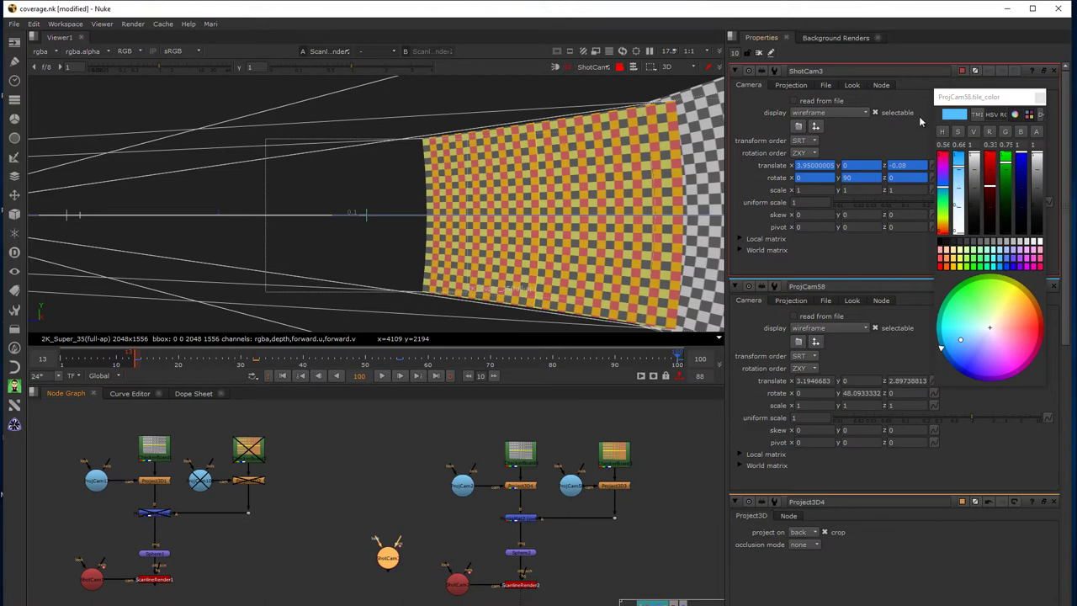
# - Rename the new camera copy ProjCam100a after trying the name ProjCam100
pyautogui.click(803, 70)
pyautogui.write('Proj')
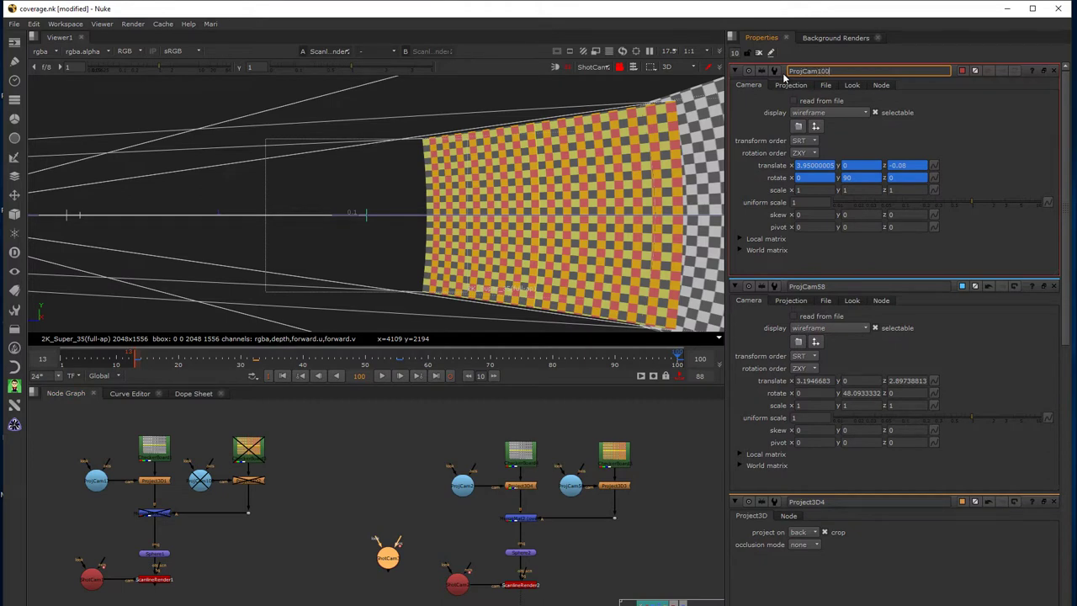
pyautogui.press('Return')
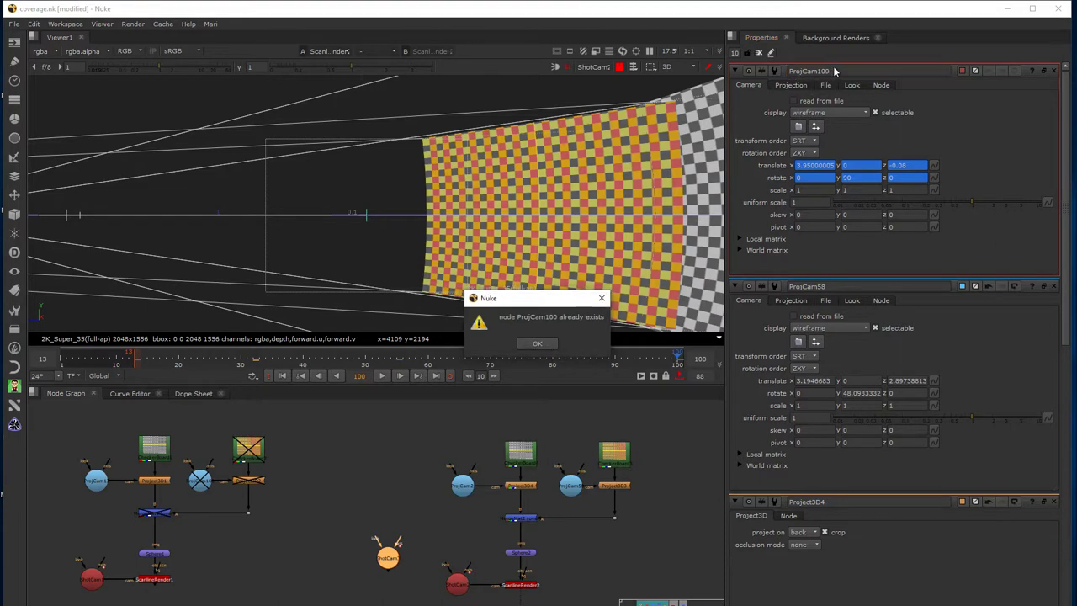
pyautogui.click(602, 298)
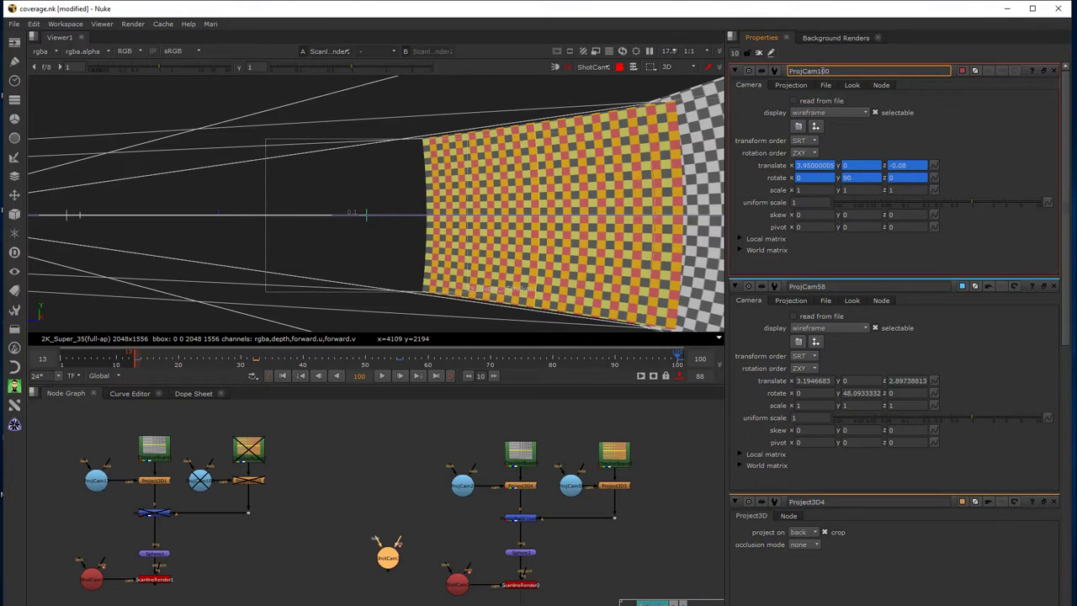
pyautogui.press('Return')
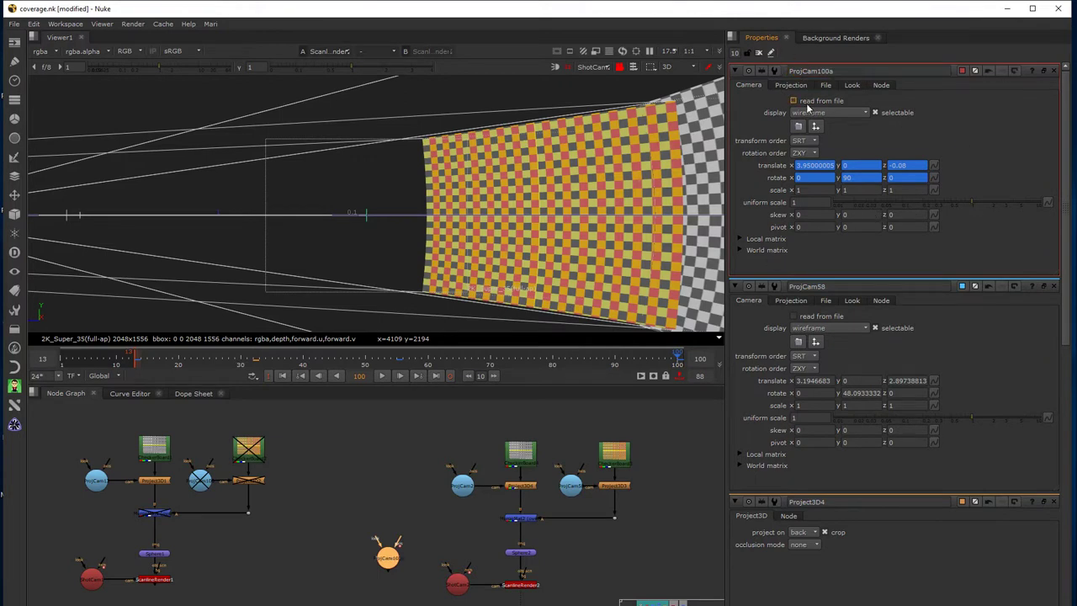
# - Remove all animation from ProjCam100a and set its node colour to light blue
pyautogui.rightClick(981, 138)
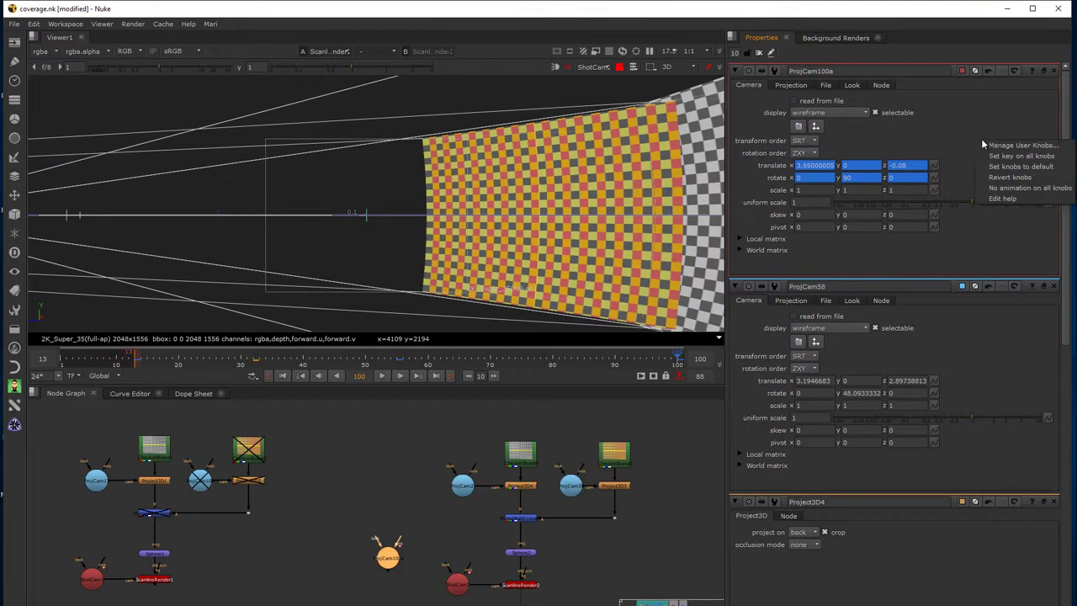
pyautogui.click(993, 185)
pyautogui.click(514, 343)
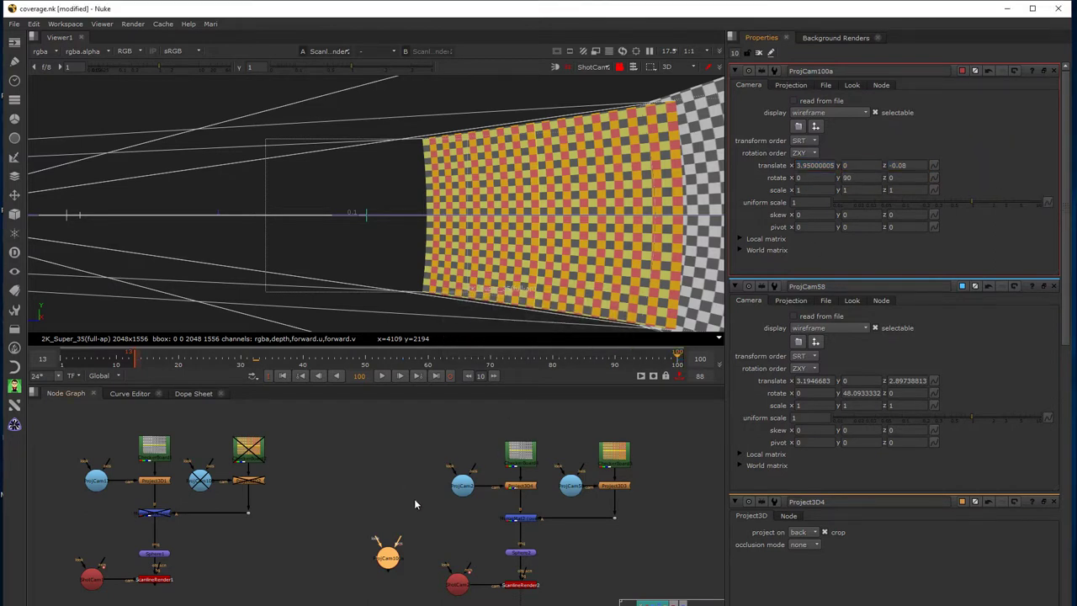
pyautogui.click(974, 71)
pyautogui.click(998, 263)
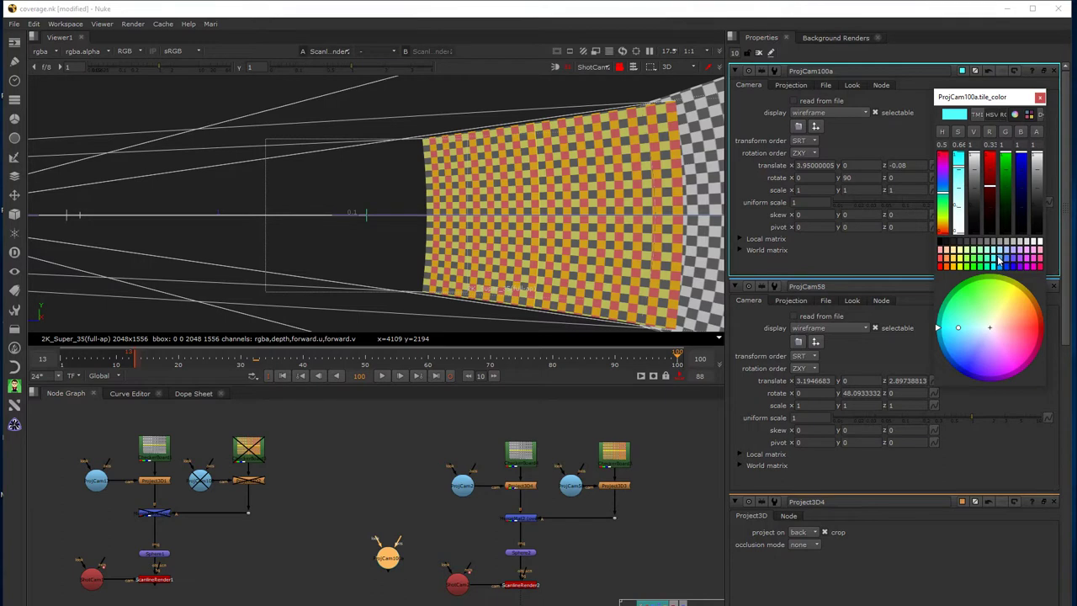
pyautogui.click(313, 469)
# - Open MergeMat2 and duplicate it to get a merge node for a third projection
pyautogui.moveTo(475, 544); pyautogui.dragTo(515, 560, button='middle')
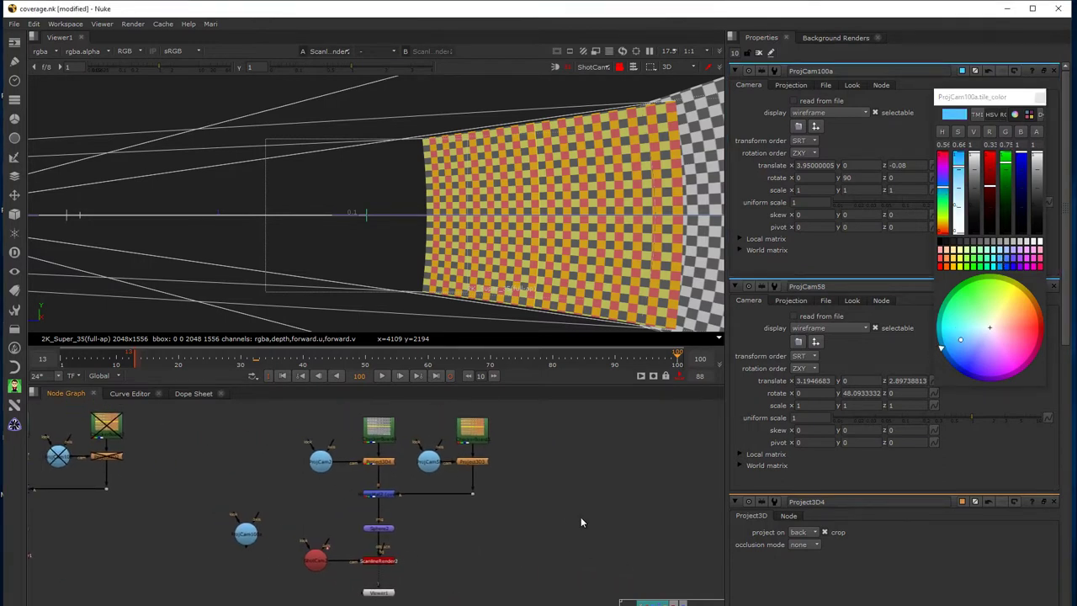
pyautogui.moveTo(568, 501); pyautogui.dragTo(412, 407)
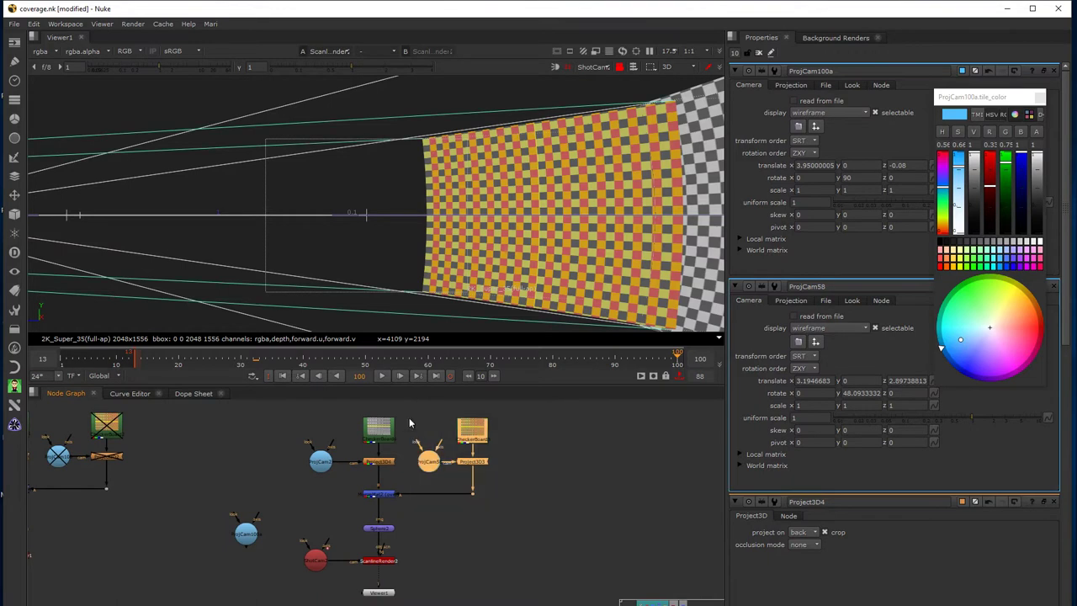
pyautogui.doubleClick(389, 496)
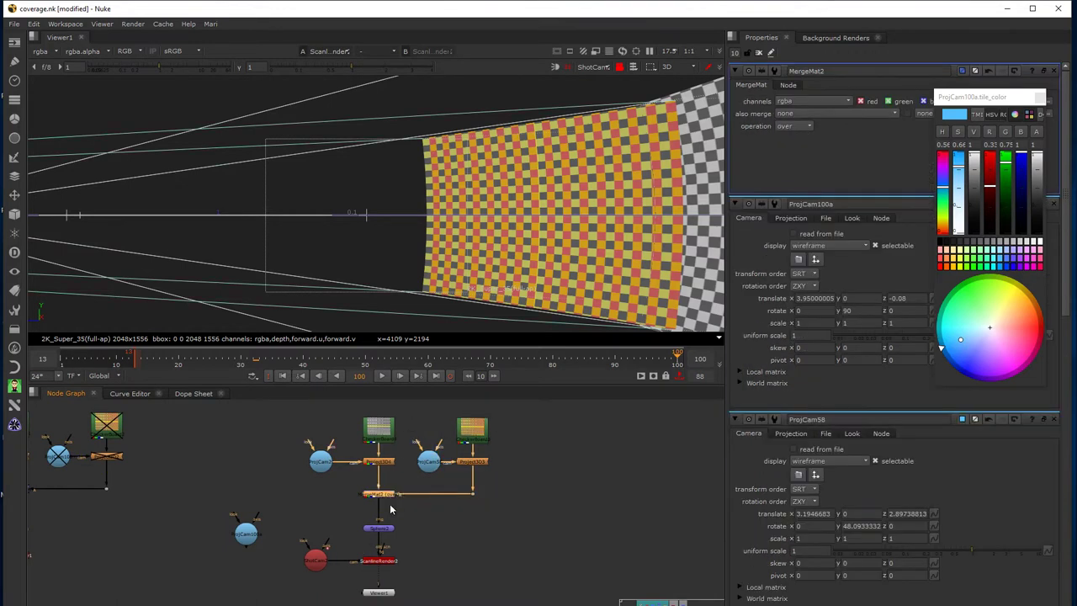
pyautogui.hotkey('ctrl', 'c')
pyautogui.hotkey('ctrl', 'v')
# - Duplicate the second projection branch with its checkerboard, camera and Project3D node, and place the copy beside the original
pyautogui.moveTo(525, 497); pyautogui.dragTo(415, 405)
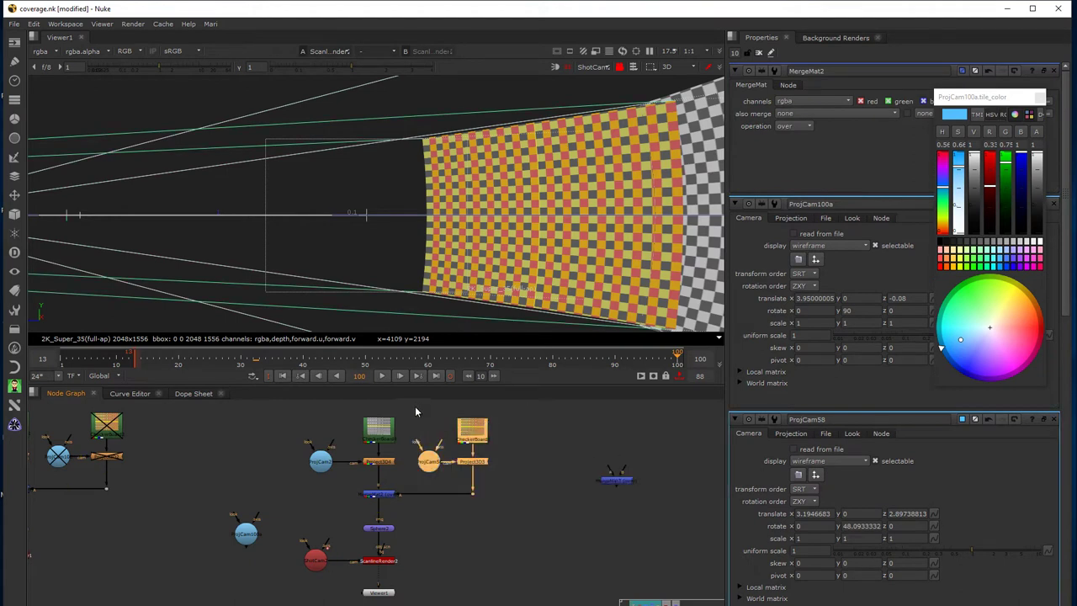
pyautogui.click(547, 428)
pyautogui.hotkey('ctrl', 'v')
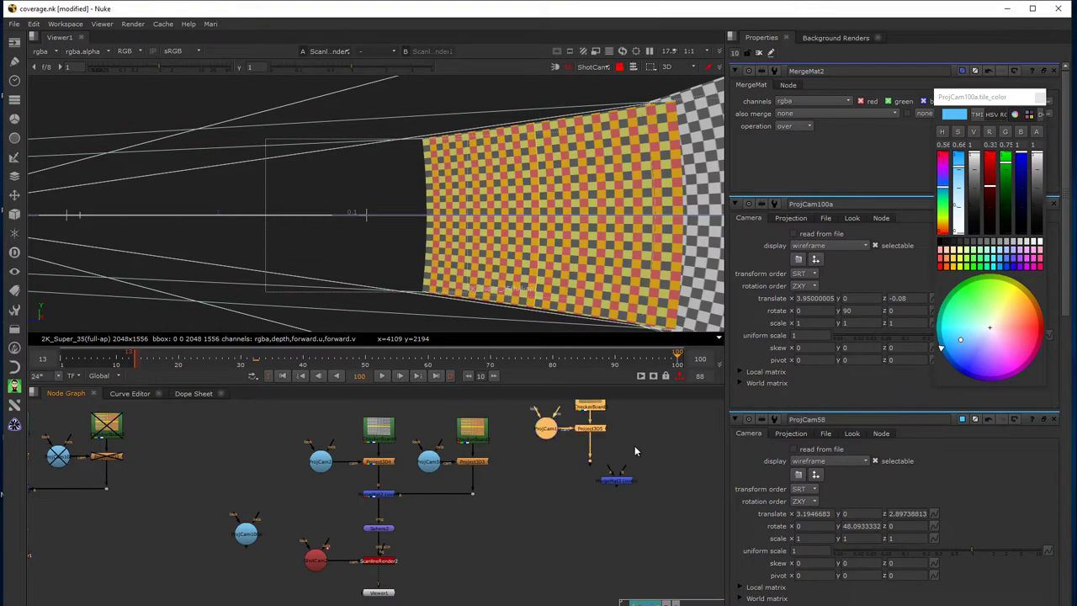
pyautogui.moveTo(595, 408); pyautogui.dragTo(570, 439)
# - Connect the third branch to the new merge node, insert that node between MergeMat2 and Sphere2, and align the branch's dot with it
pyautogui.moveTo(607, 480); pyautogui.dragTo(564, 492)
pyautogui.moveTo(509, 536); pyautogui.dragTo(387, 509)
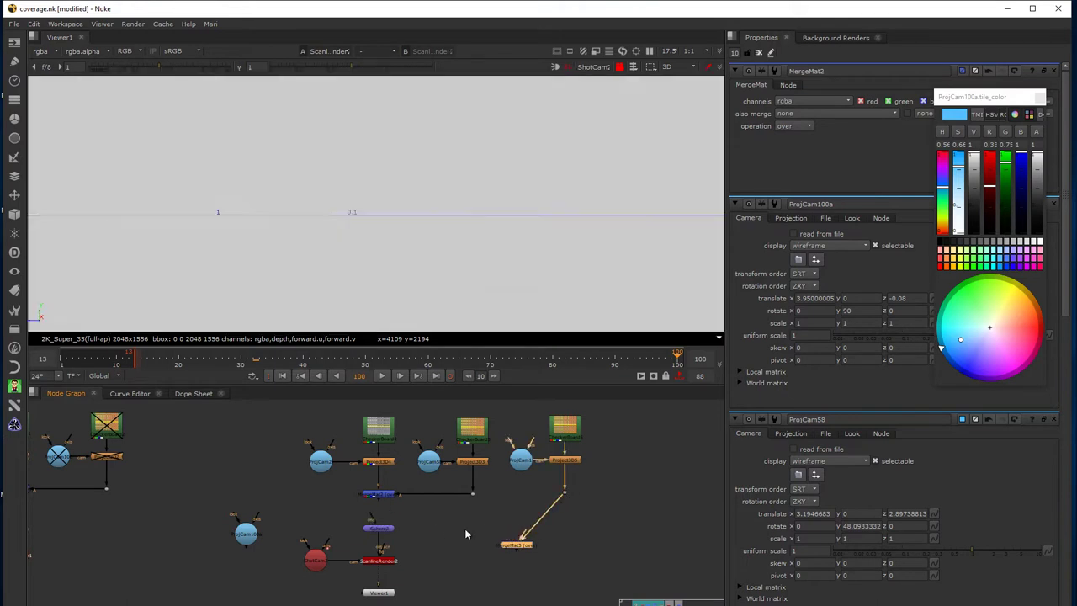
pyautogui.moveTo(523, 533); pyautogui.dragTo(379, 496)
pyautogui.moveTo(510, 546); pyautogui.dragTo(375, 516)
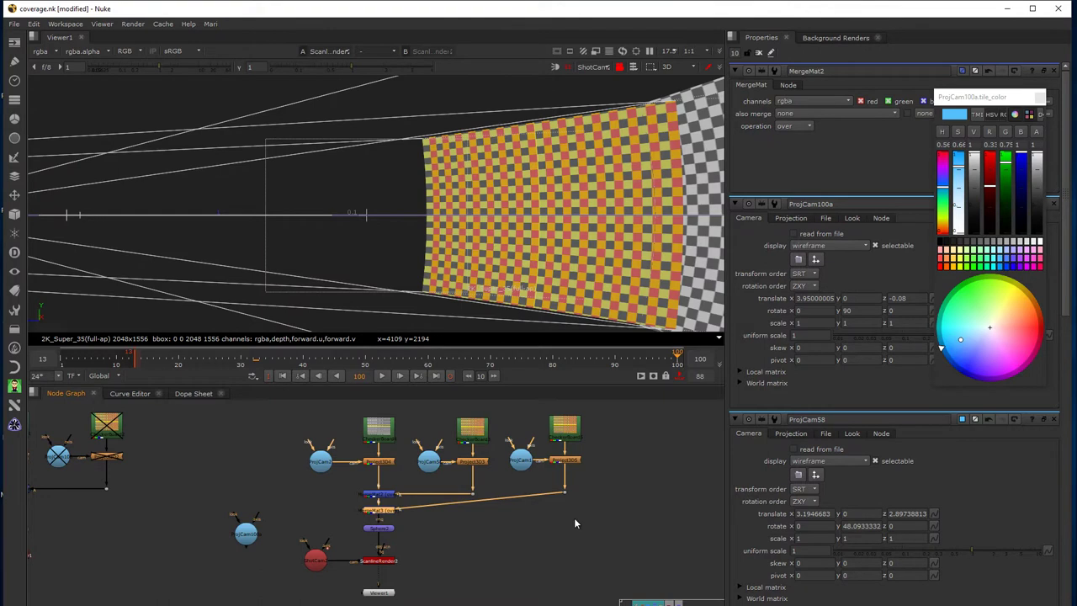
pyautogui.moveTo(564, 493); pyautogui.dragTo(562, 512)
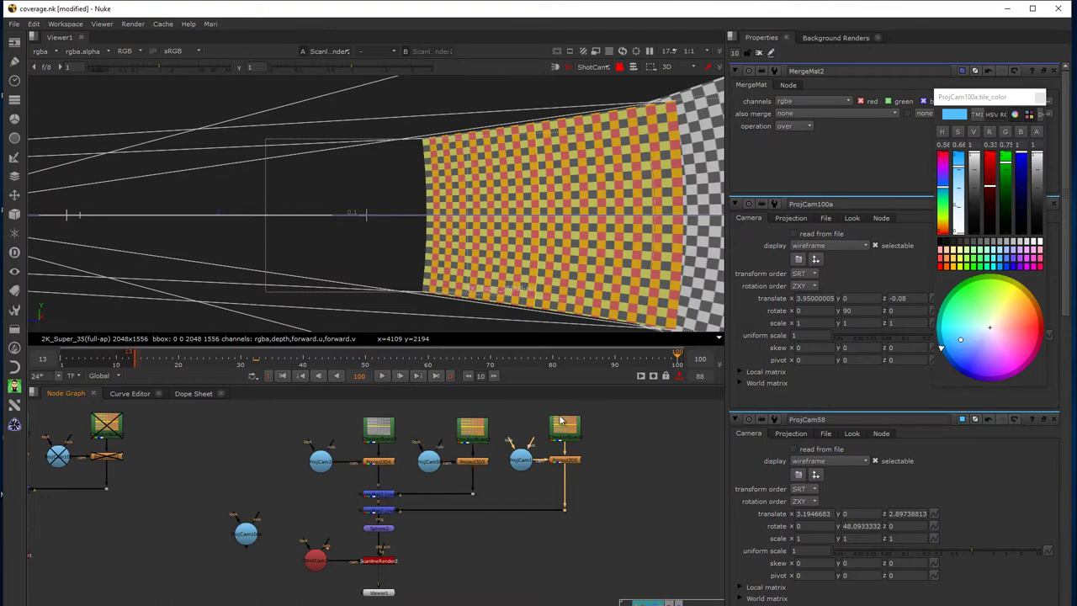
# - Recolour CheckerBoard5: set color 1 red to 0.135, color 2 green to 0.295, and color 3 red to 0.048 and blue to 0.33
pyautogui.doubleClick(562, 424)
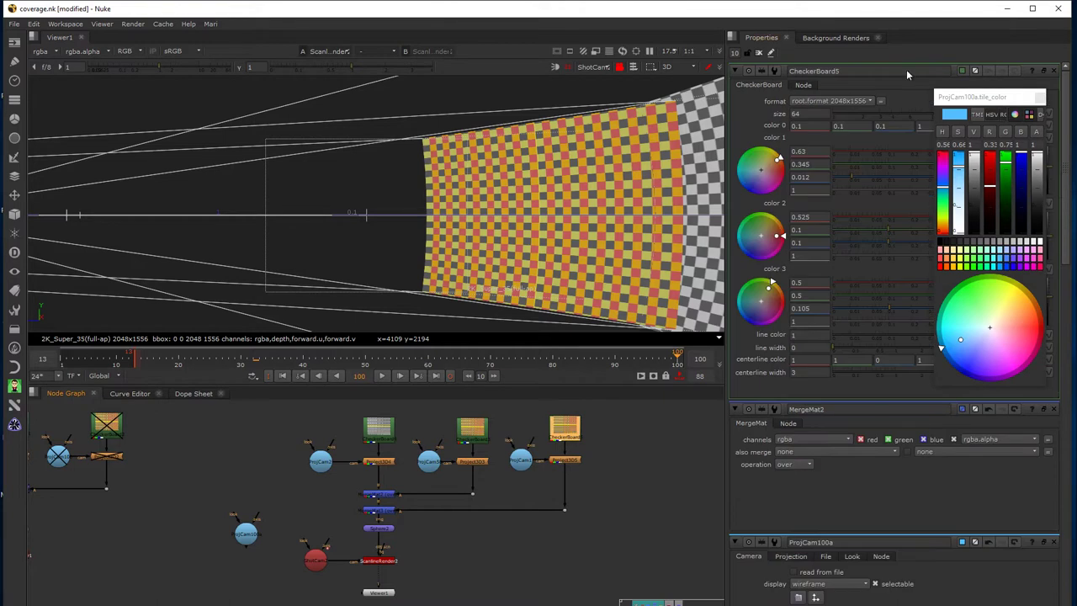
pyautogui.click(1040, 99)
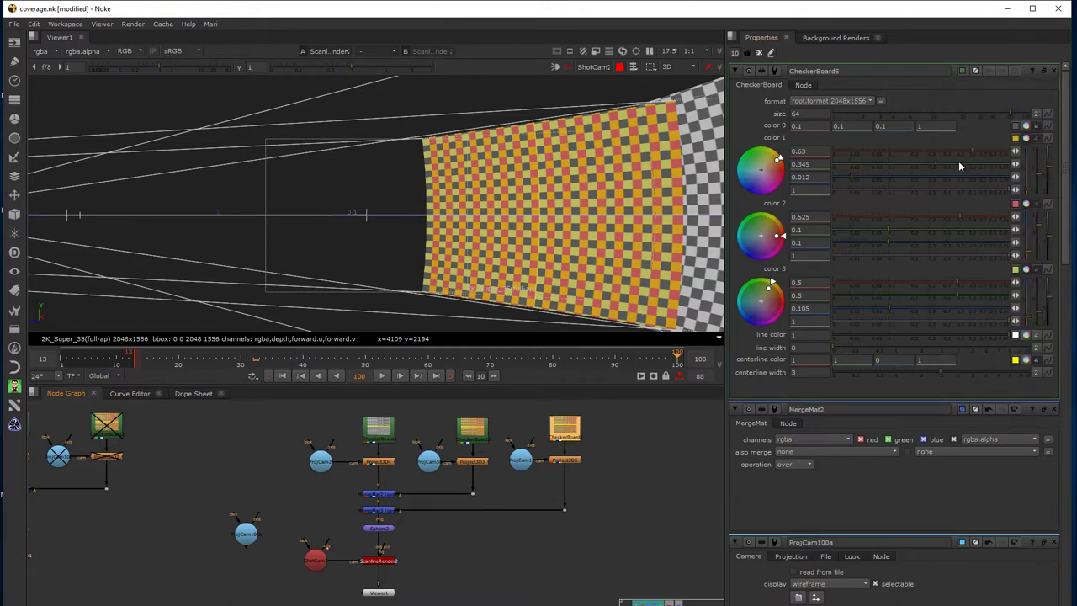
pyautogui.moveTo(969, 151); pyautogui.dragTo(897, 159)
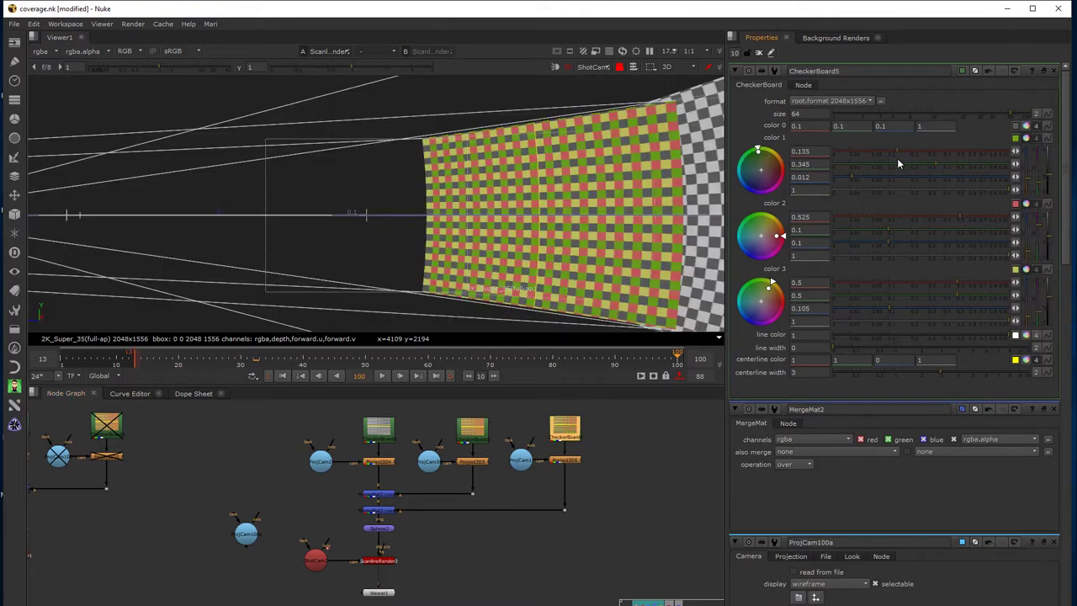
pyautogui.moveTo(889, 236); pyautogui.dragTo(929, 237)
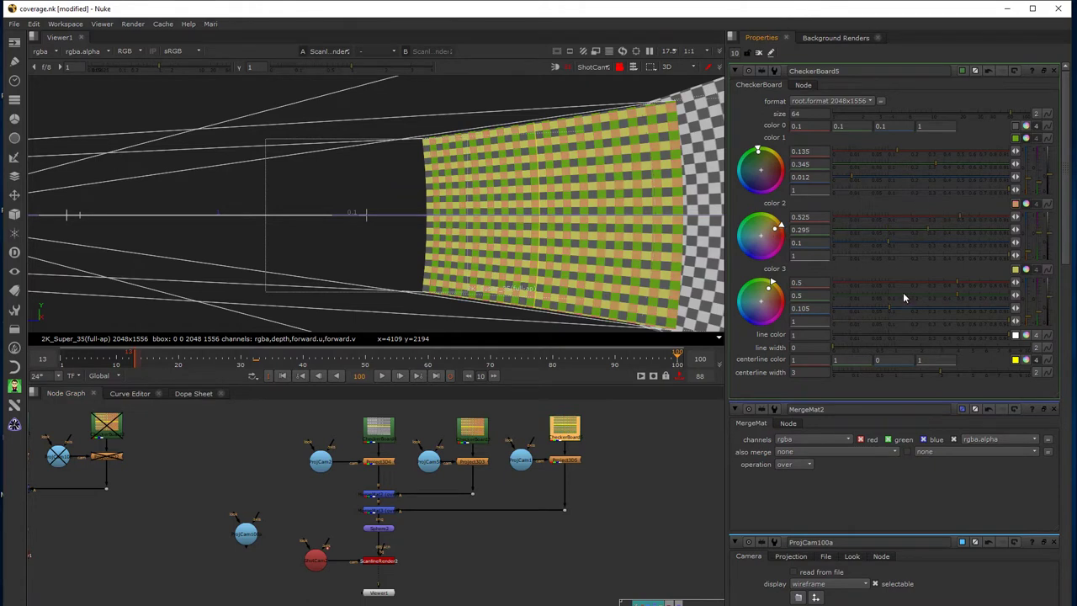
pyautogui.moveTo(958, 286); pyautogui.dragTo(934, 308)
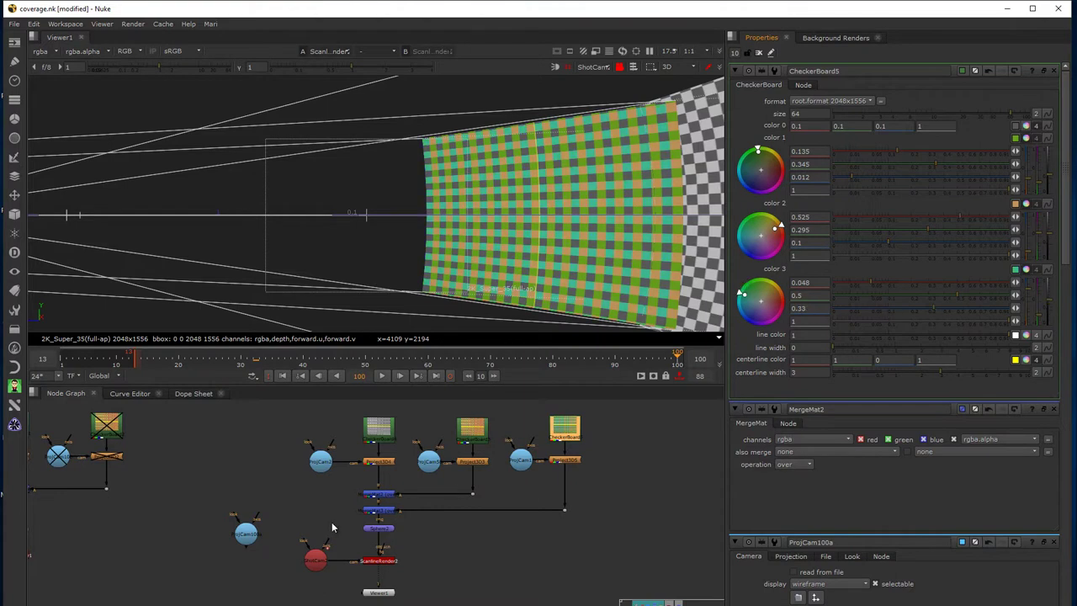
# - At frame 13, delete the third branch's ProjCam1 and put ProjCam100a in its place as the camera for that branch's Project3D node
pyautogui.click(522, 462)
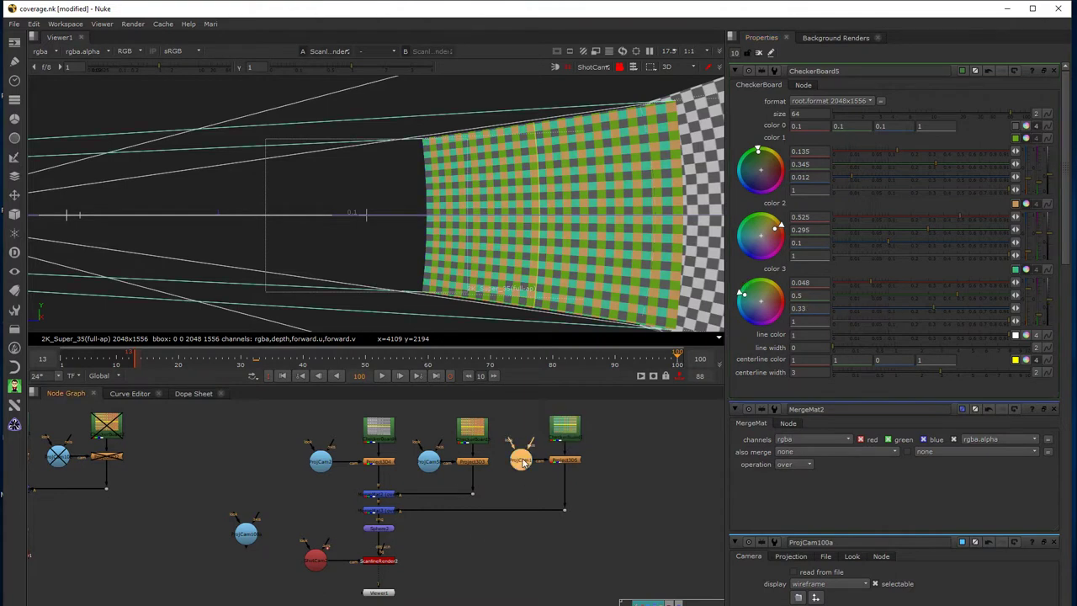
pyautogui.doubleClick(521, 462)
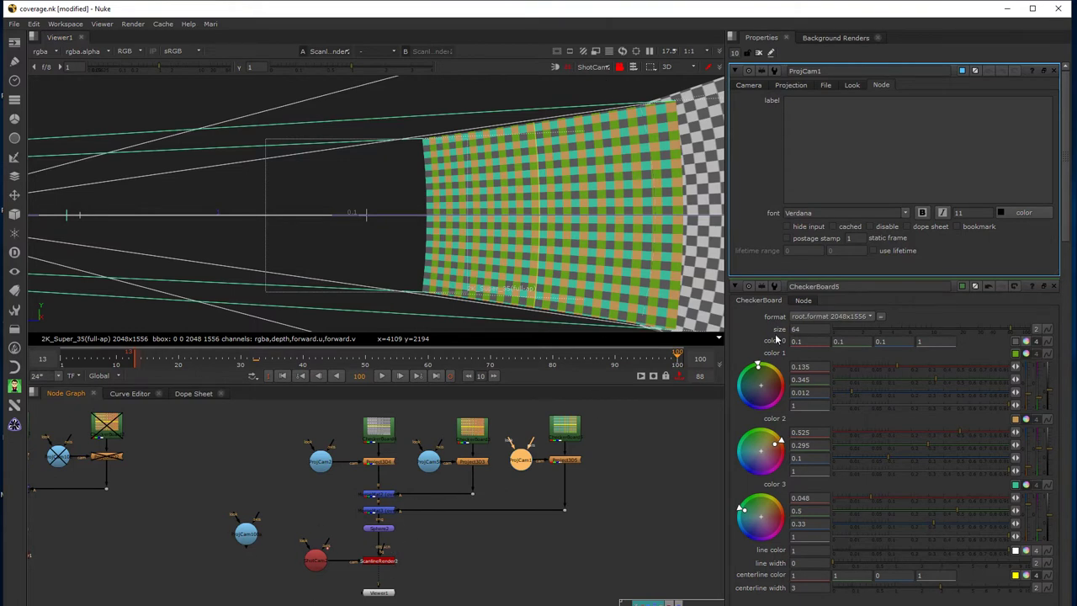
pyautogui.click(560, 569)
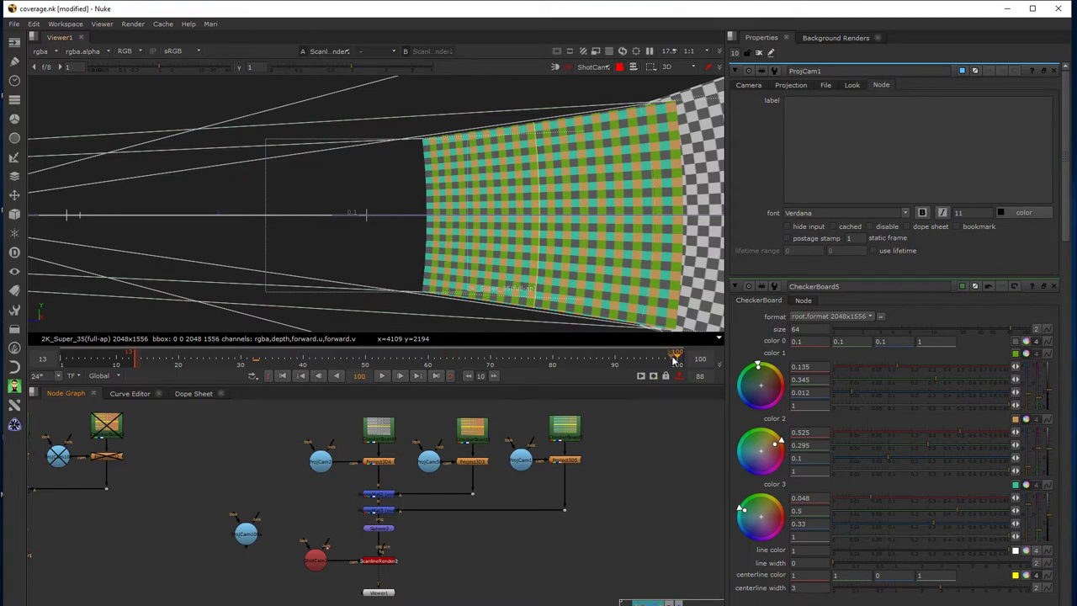
pyautogui.moveTo(674, 359); pyautogui.dragTo(133, 410)
pyautogui.click(521, 460)
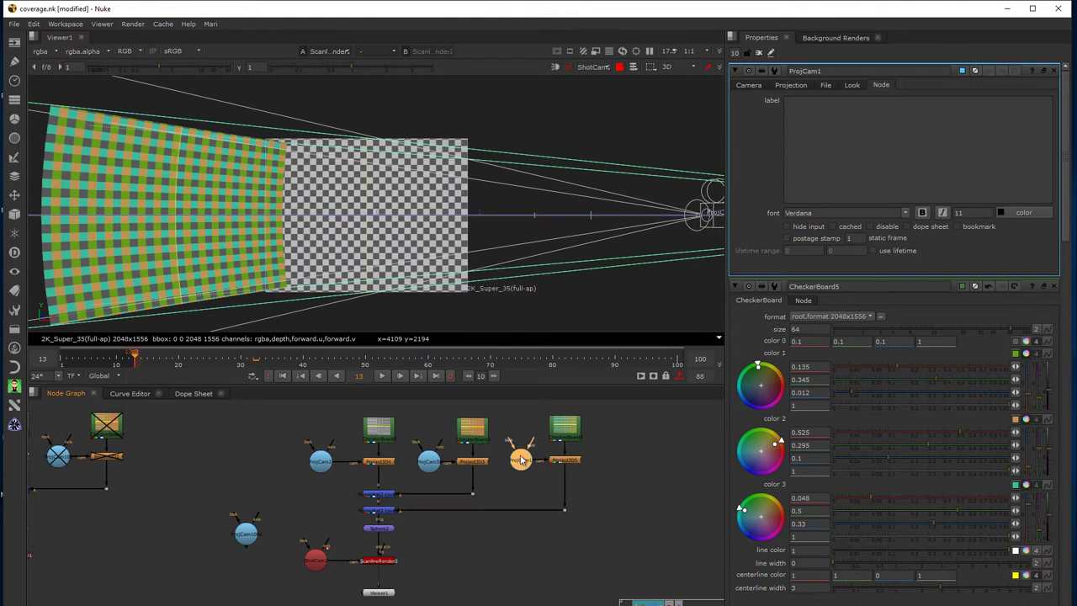
pyautogui.press('Delete')
pyautogui.moveTo(259, 537); pyautogui.dragTo(525, 471)
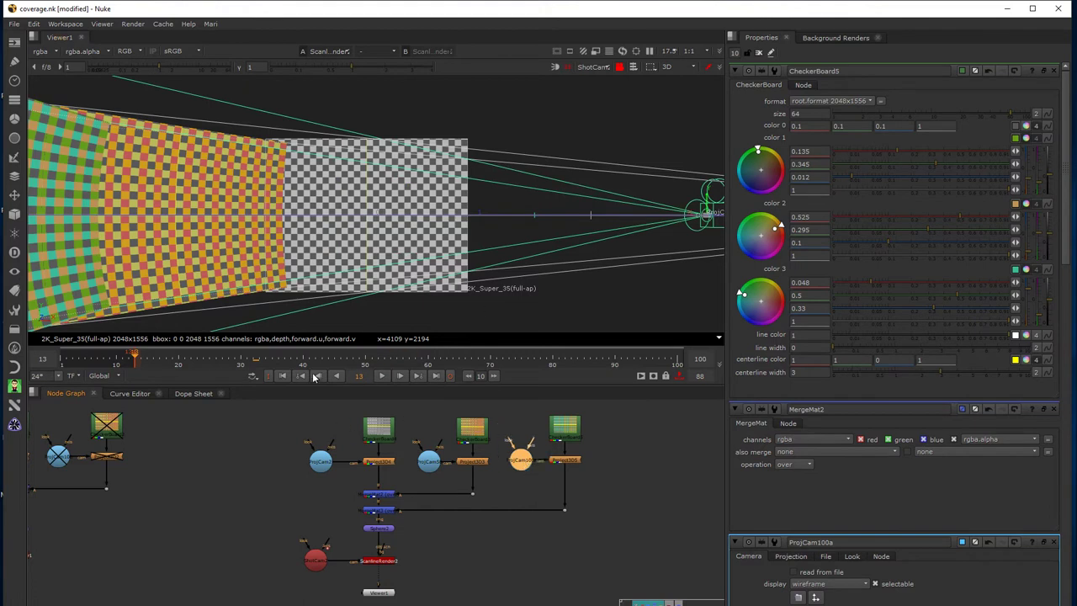
# - Scrub the 3D view to frame 34 to check the three projections' coverage, and switch the viewer to 2D
pyautogui.moveTo(150, 359); pyautogui.dragTo(122, 449)
pyautogui.moveTo(118, 358); pyautogui.dragTo(267, 387)
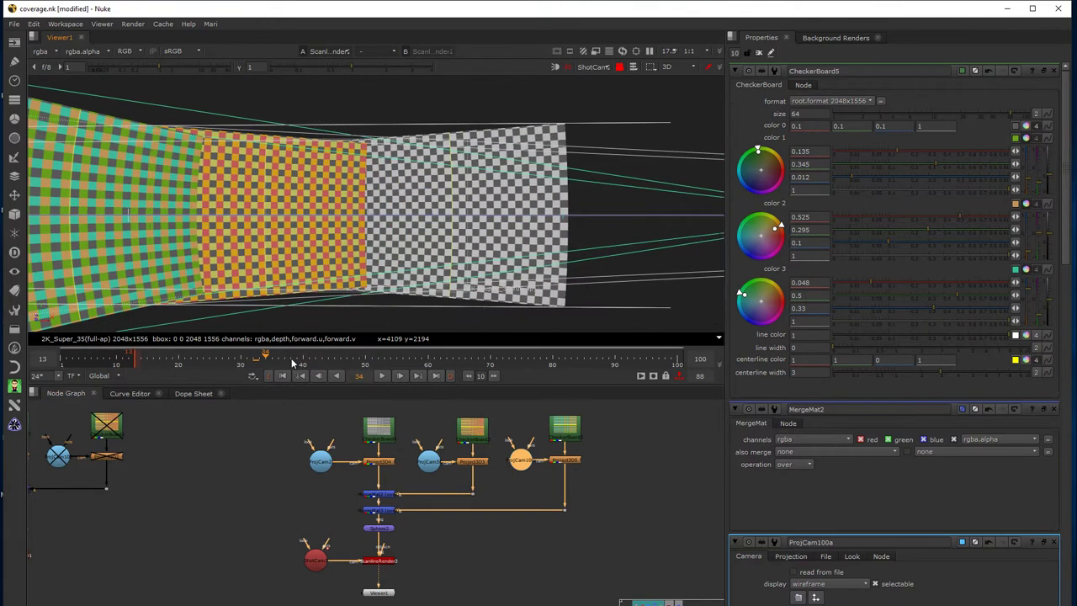
pyautogui.click(665, 68)
pyautogui.click(681, 82)
pyautogui.click(223, 536)
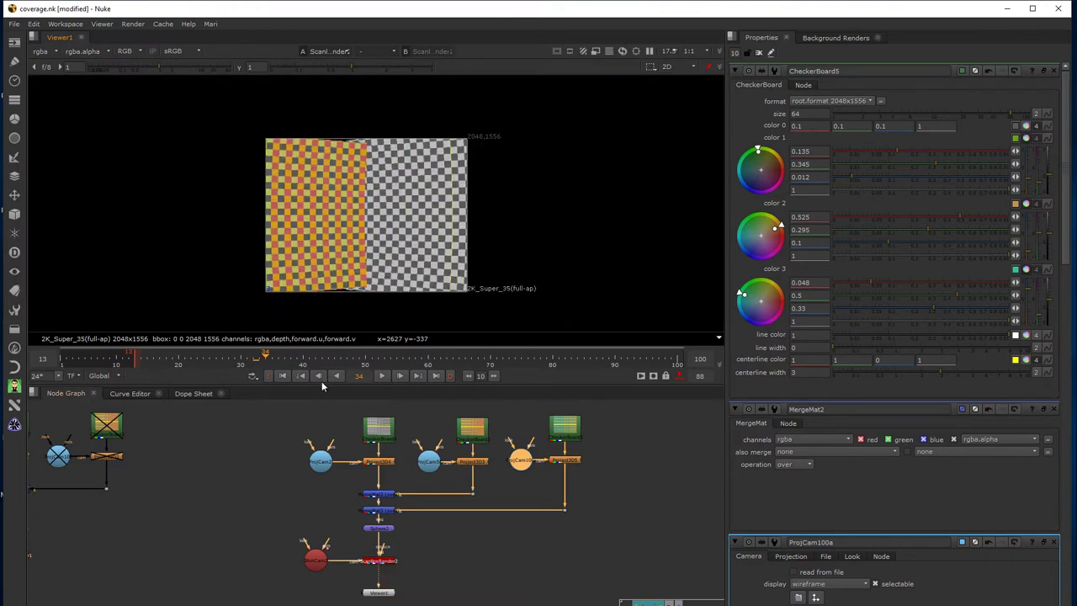
# - Play the rendered shot in 2D from the start of the range and stop playback
pyautogui.click(283, 375)
pyautogui.click(379, 375)
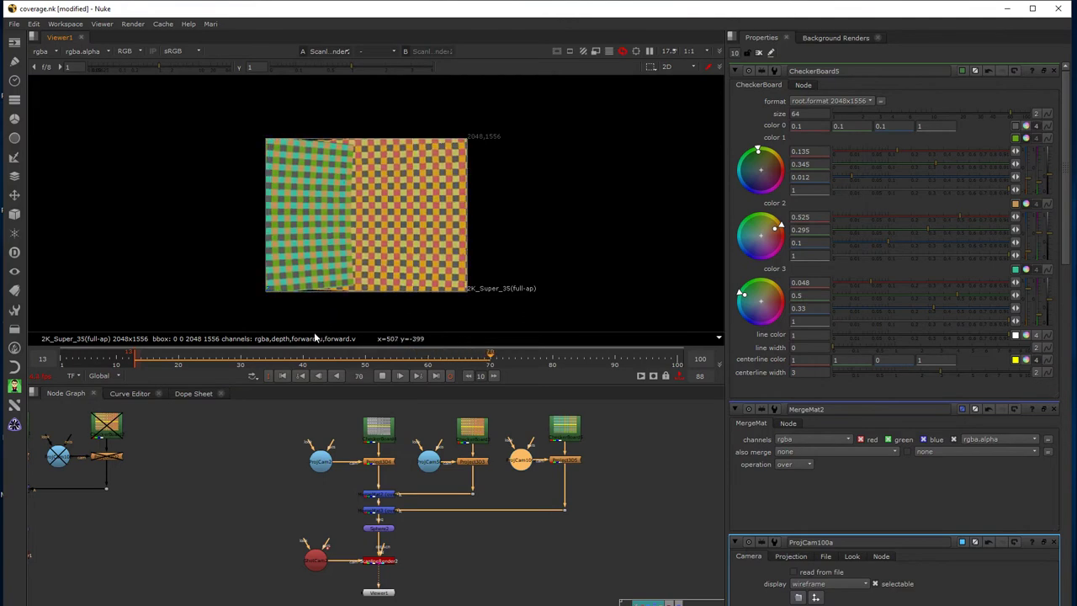
pyautogui.click(383, 375)
# - Scrub the 2D render between frames 37 and 85 to examine how the projections meet along their edges
pyautogui.click(474, 368)
pyautogui.moveTo(474, 367); pyautogui.dragTo(284, 370)
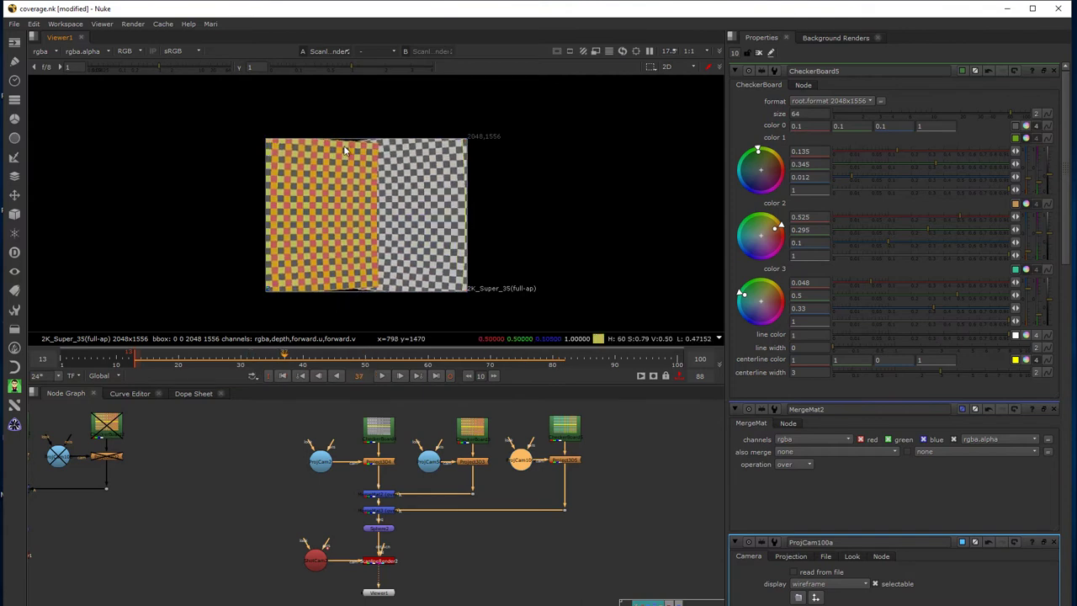
pyautogui.moveTo(286, 364); pyautogui.dragTo(549, 379)
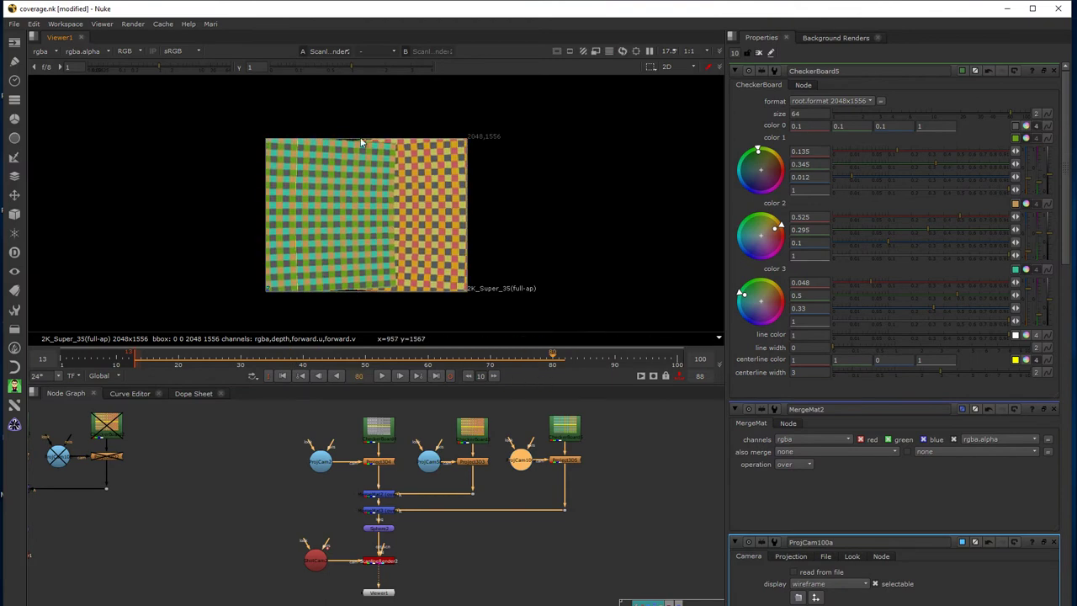
pyautogui.moveTo(556, 357); pyautogui.dragTo(526, 388)
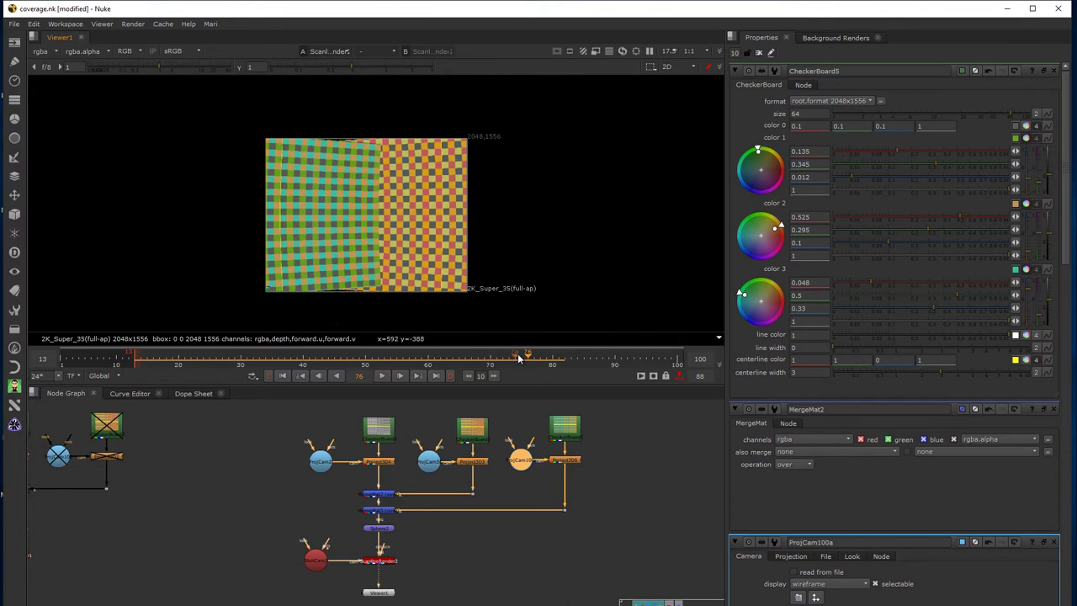
pyautogui.moveTo(527, 357)
pyautogui.mouseDown()
pyautogui.moveTo(409, 361)
pyautogui.moveTo(547, 362)
pyautogui.mouseUp()
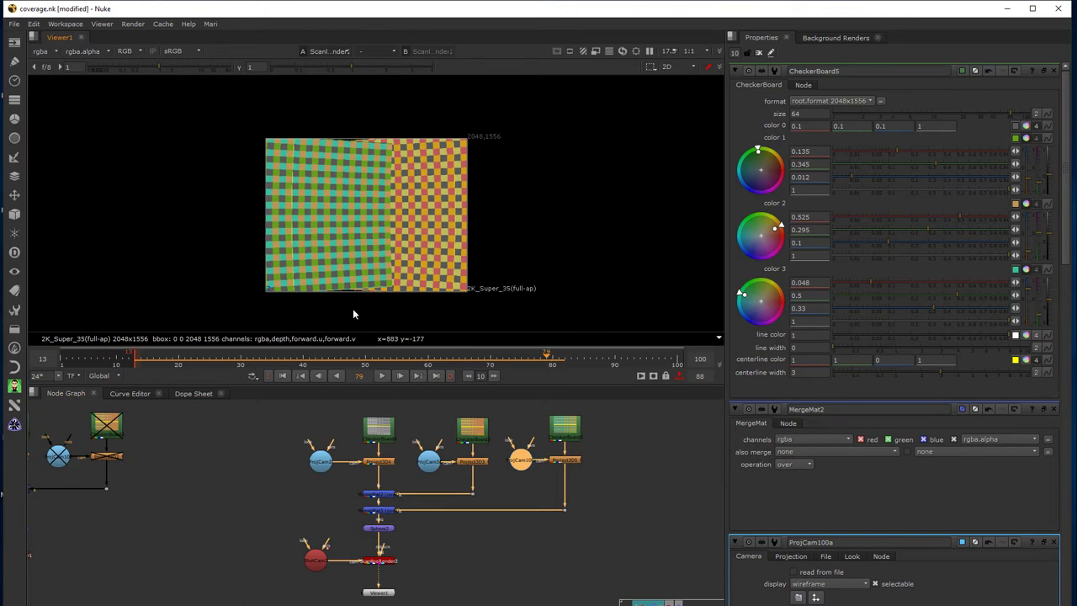
pyautogui.moveTo(541, 355); pyautogui.dragTo(558, 359)
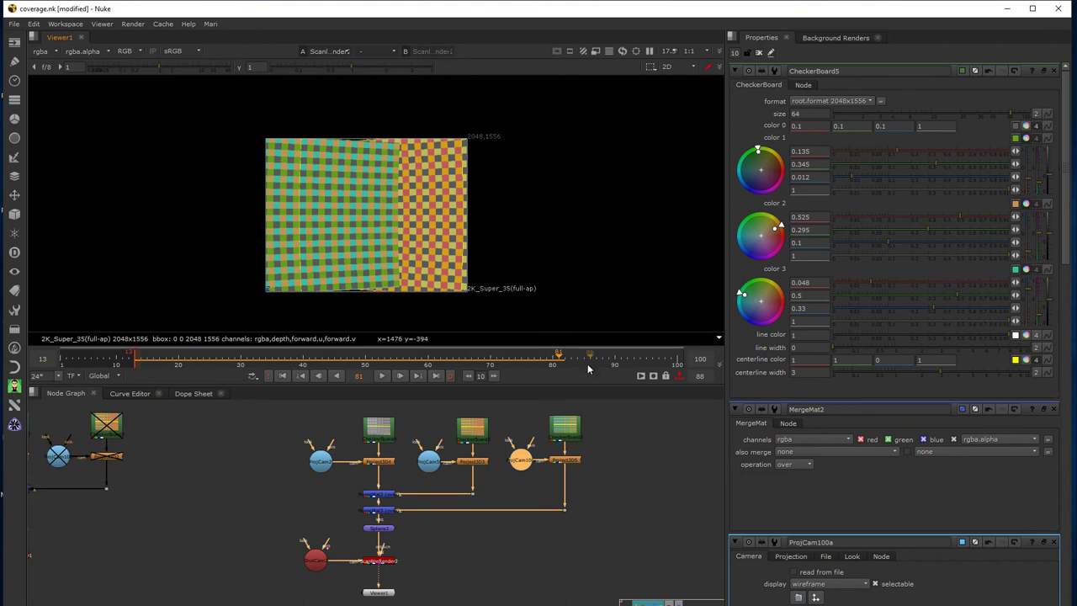
pyautogui.click(552, 362)
pyautogui.moveTo(551, 361); pyautogui.dragTo(585, 372)
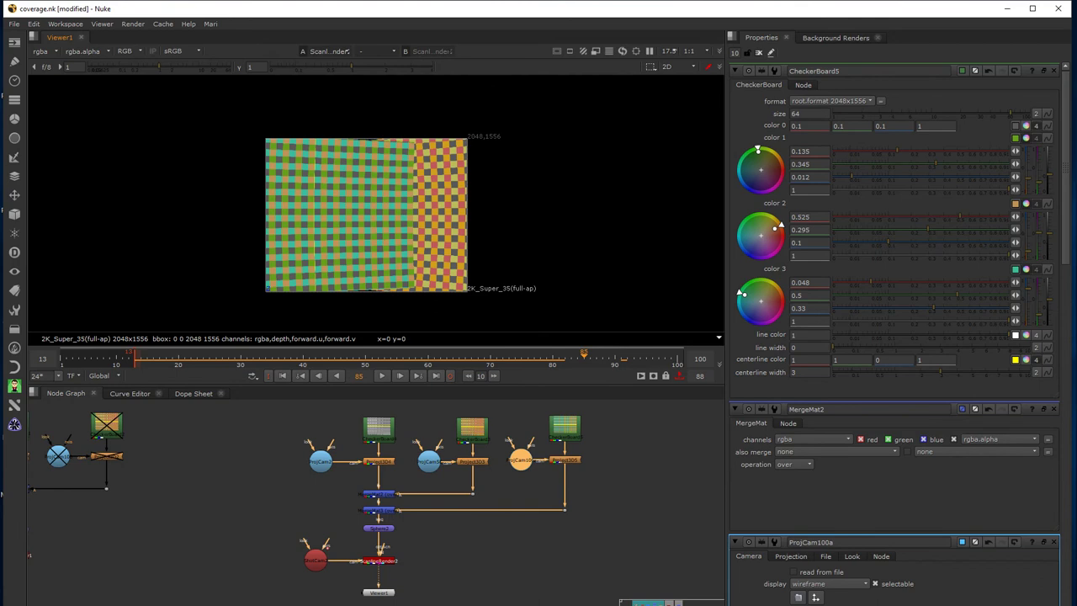